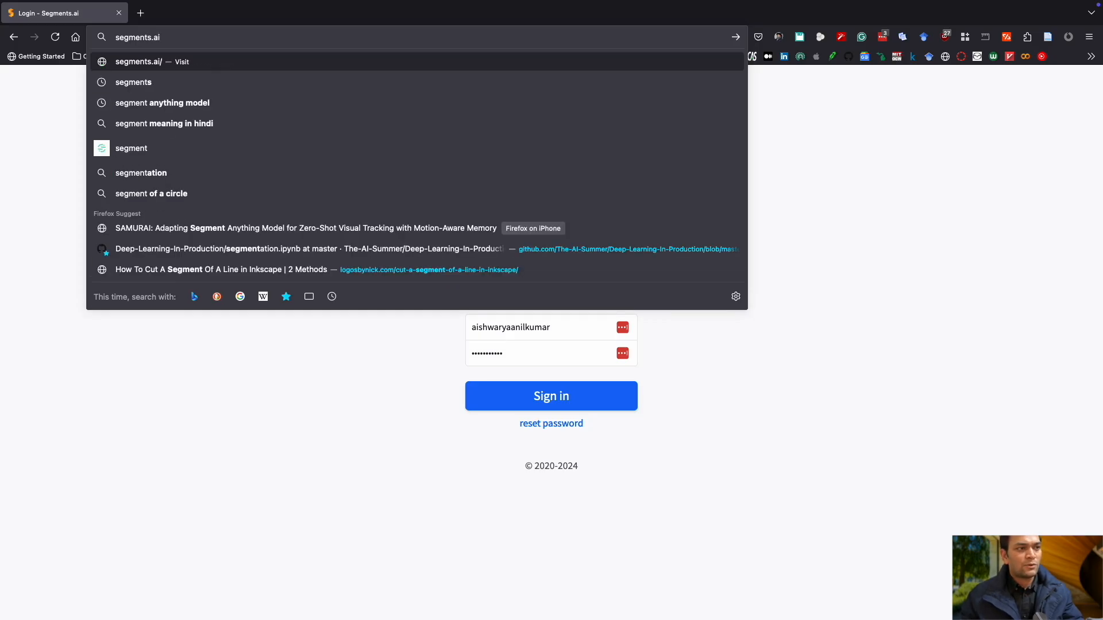
# Open the segments.ai website and go to its login page.
pyautogui.press('Return')
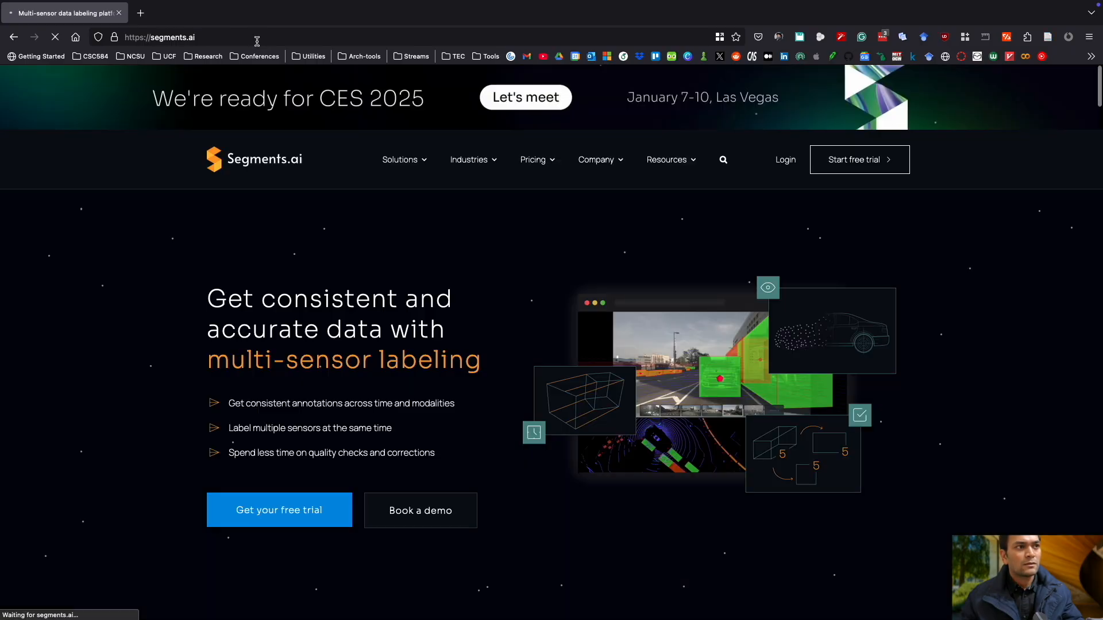
pyautogui.click(179, 37)
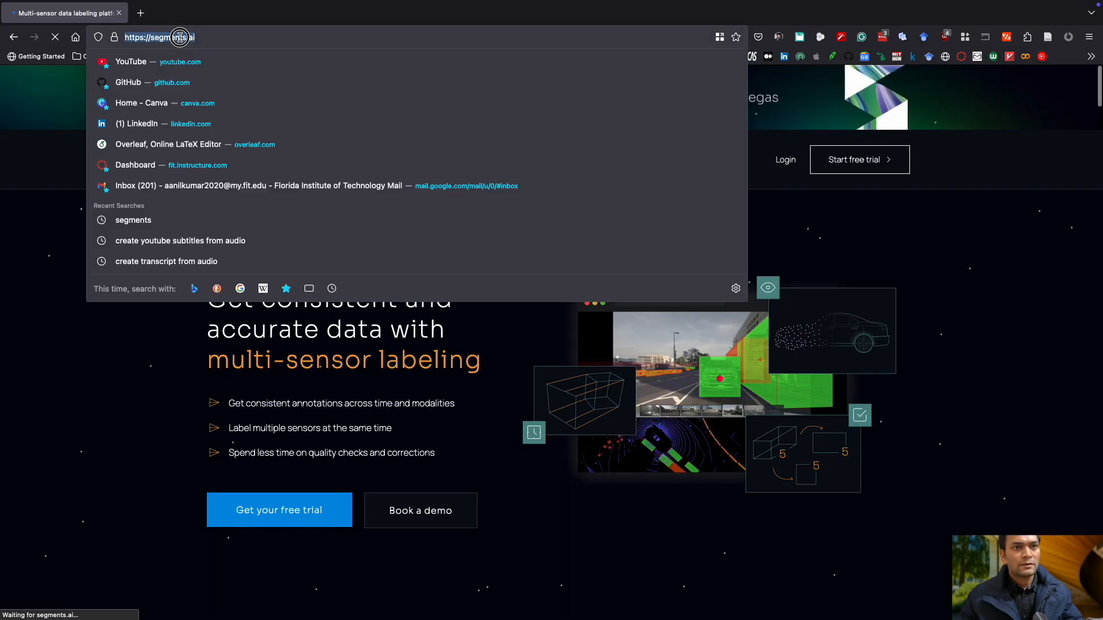
pyautogui.click(785, 160)
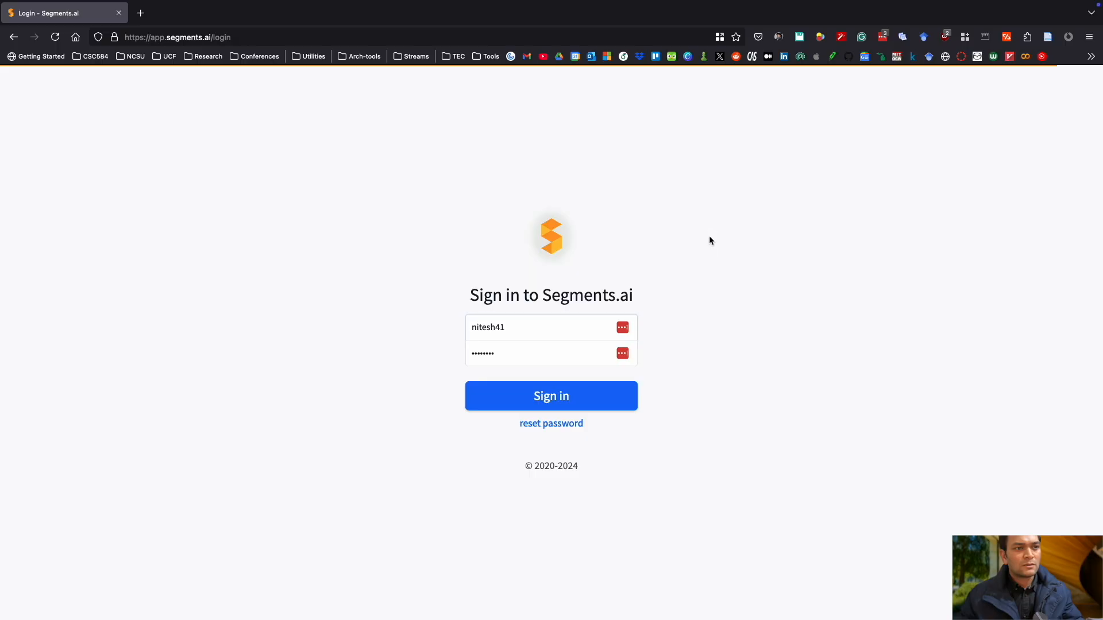
# Sign in with the other saved account's username and password.
pyautogui.click(542, 329)
pyautogui.doubleClick(541, 330)
pyautogui.press('BackSpace')
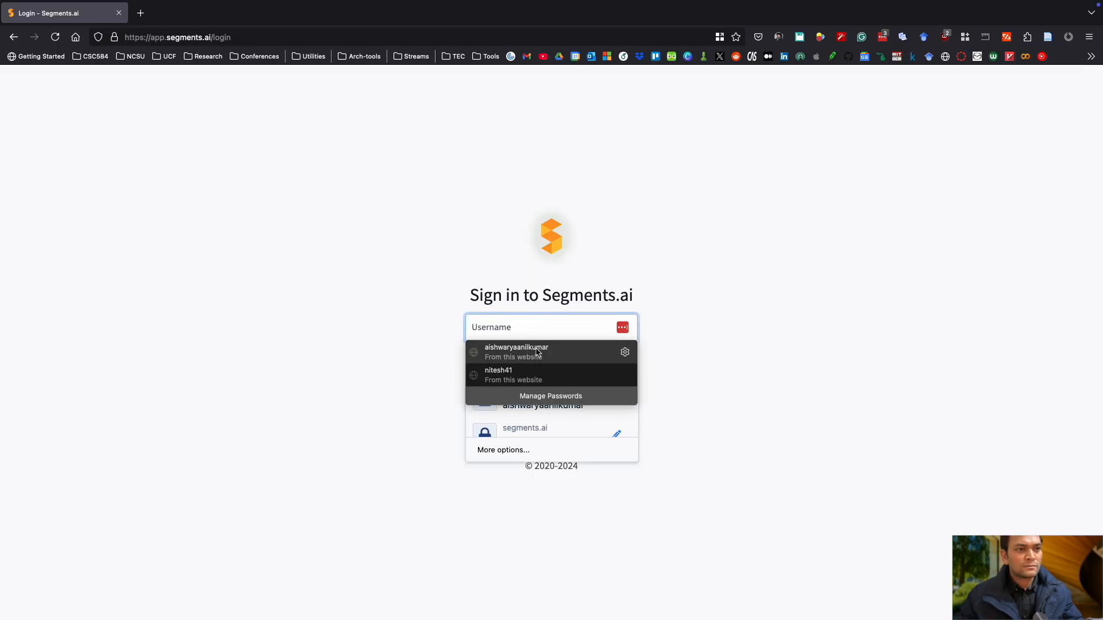
pyautogui.click(538, 353)
pyautogui.click(766, 377)
pyautogui.click(564, 397)
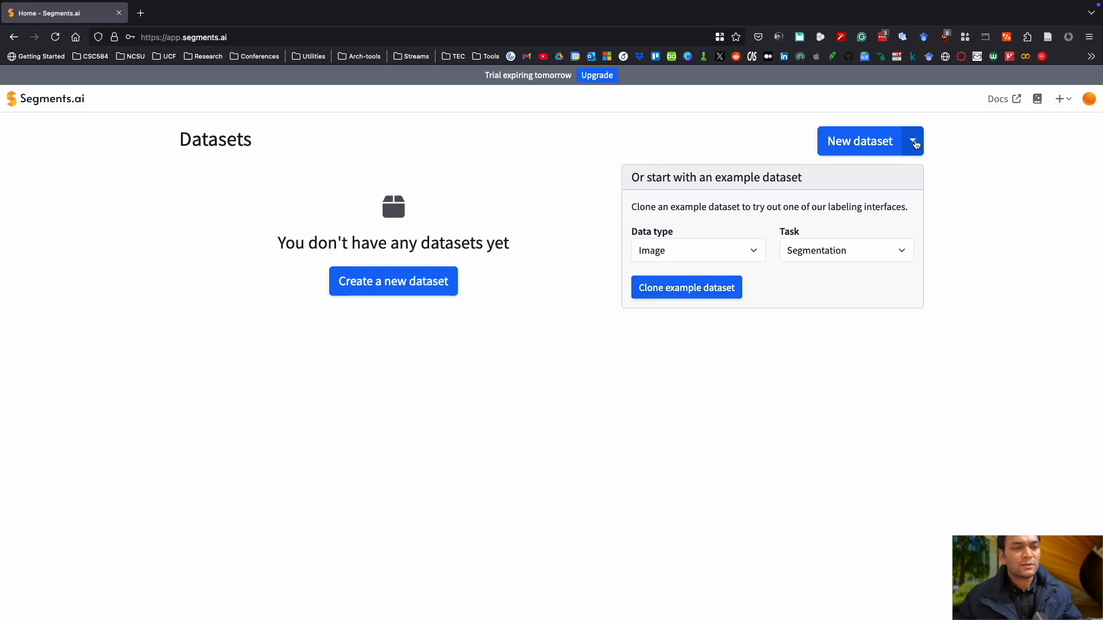
# Clone an example dataset with data type 3D point cloud sequence and task Cuboids.
pyautogui.click(915, 144)
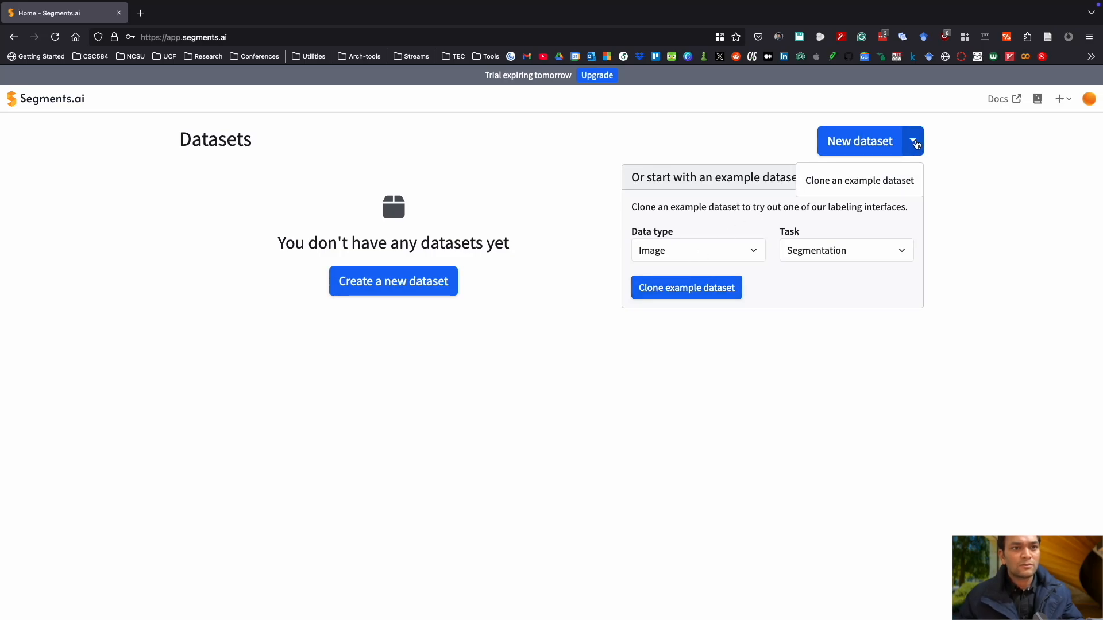
pyautogui.click(551, 287)
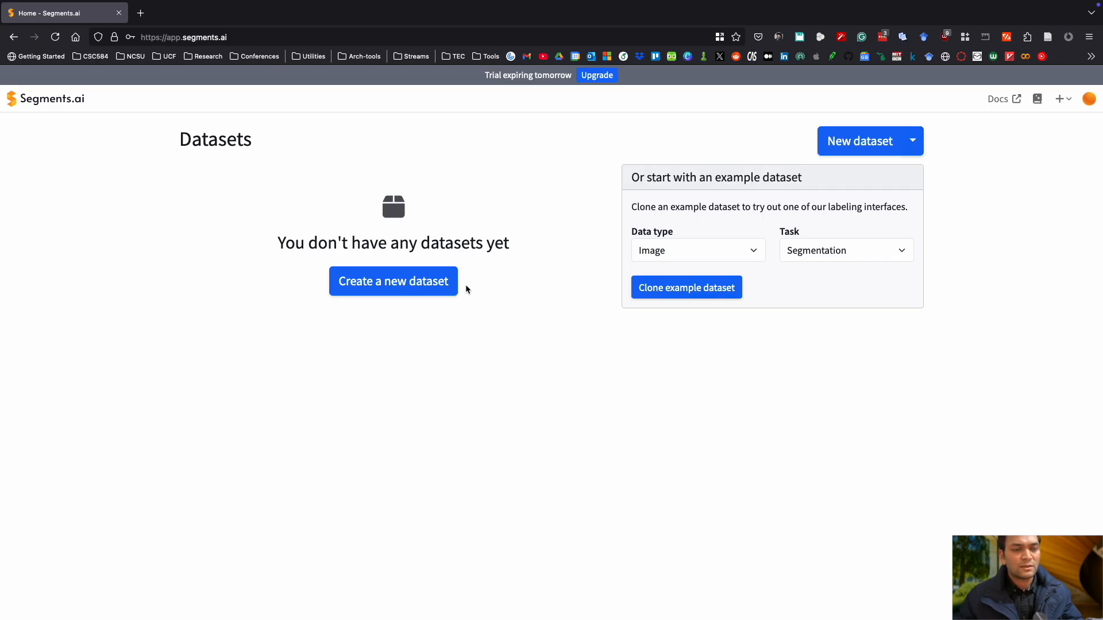
pyautogui.click(681, 256)
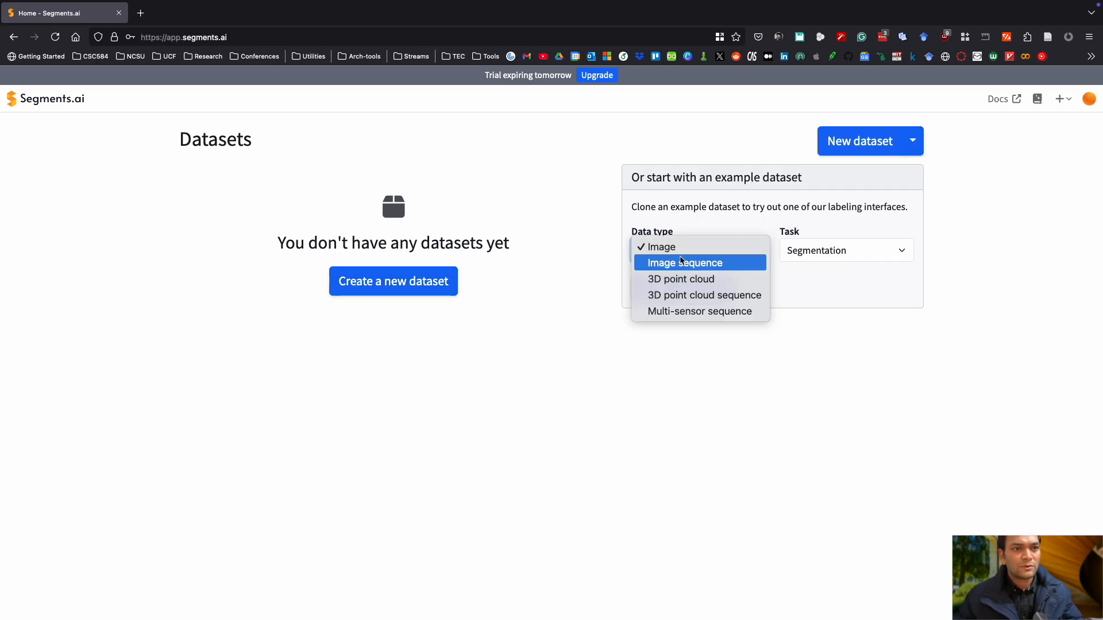
pyautogui.click(689, 295)
pyautogui.click(860, 251)
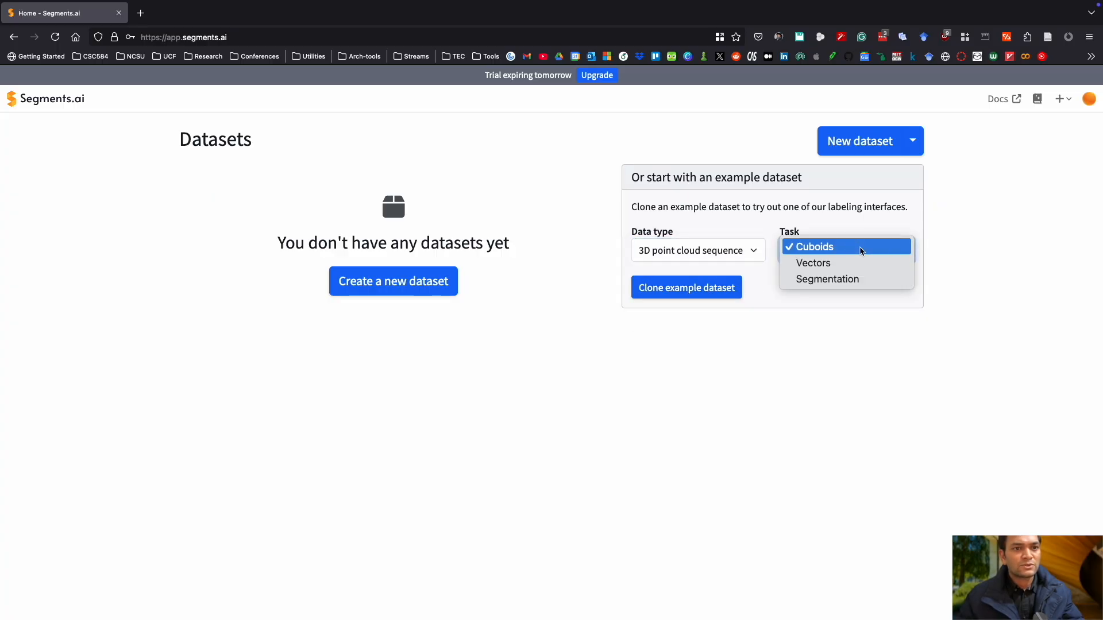
pyautogui.click(860, 250)
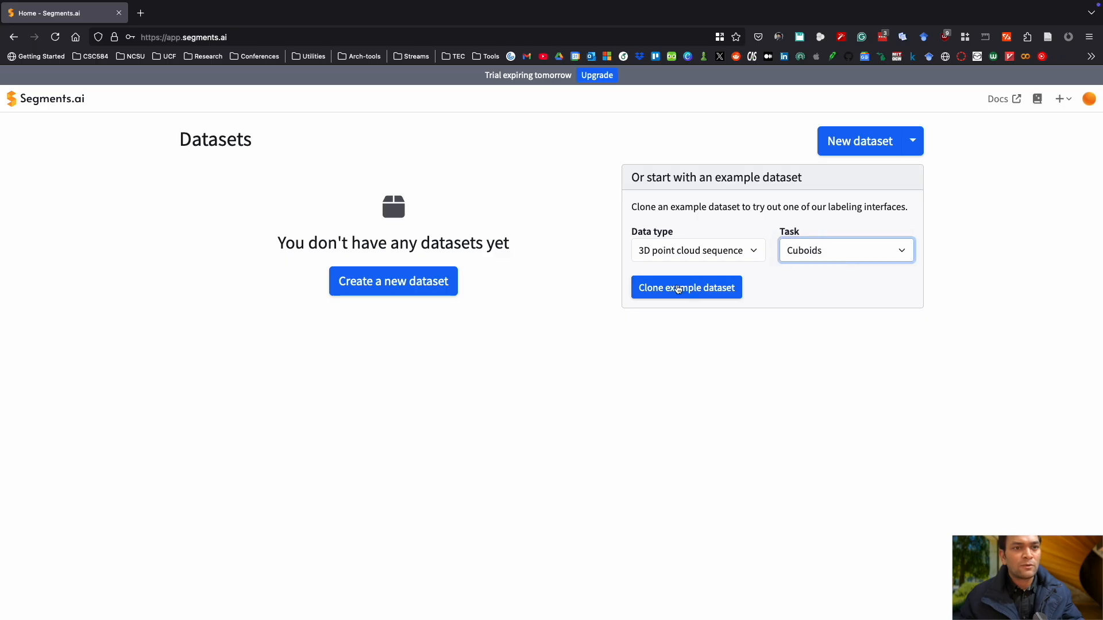
pyautogui.click(676, 291)
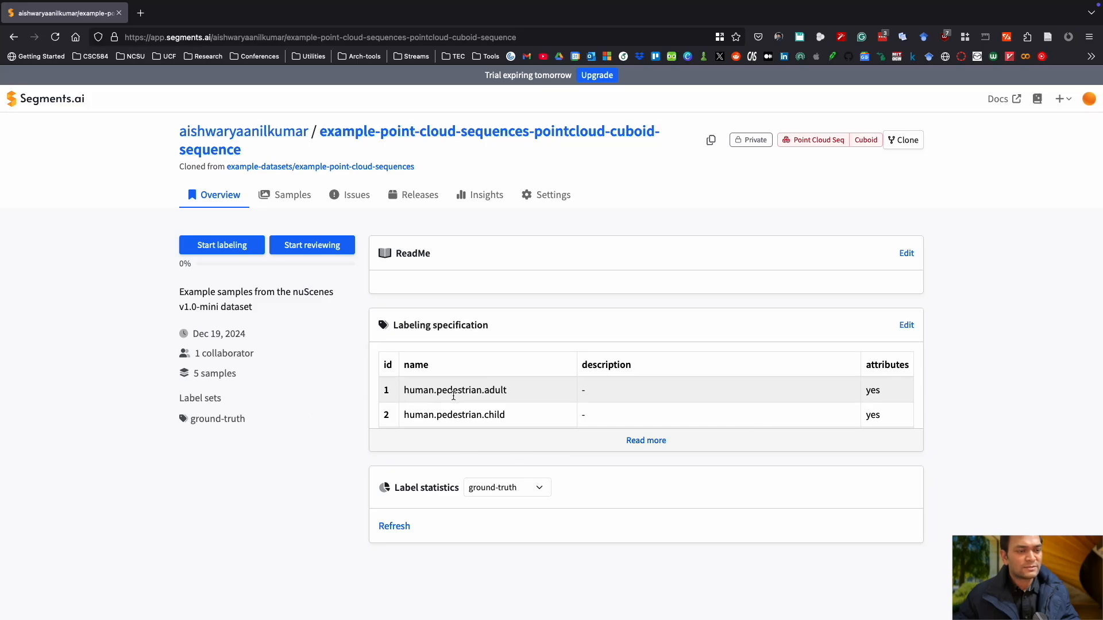
# Expand and read through the full list of classes in the dataset's labeling specification.
pyautogui.moveTo(432, 391); pyautogui.dragTo(506, 390)
pyautogui.moveTo(440, 413); pyautogui.dragTo(560, 417)
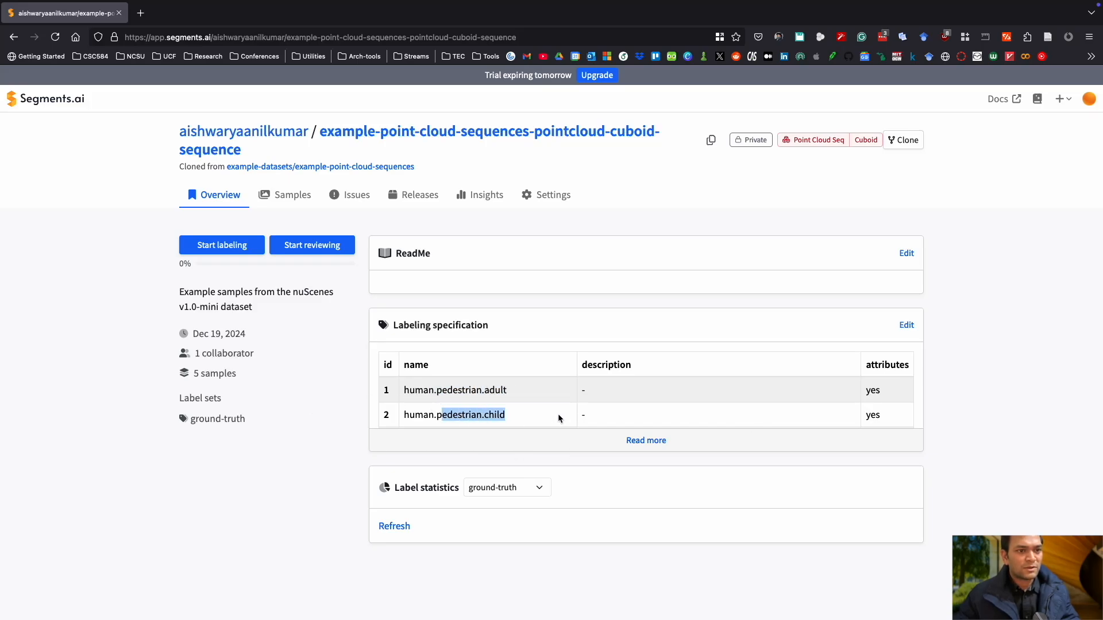
pyautogui.click(645, 441)
pyautogui.scroll(-2, 521, 431)
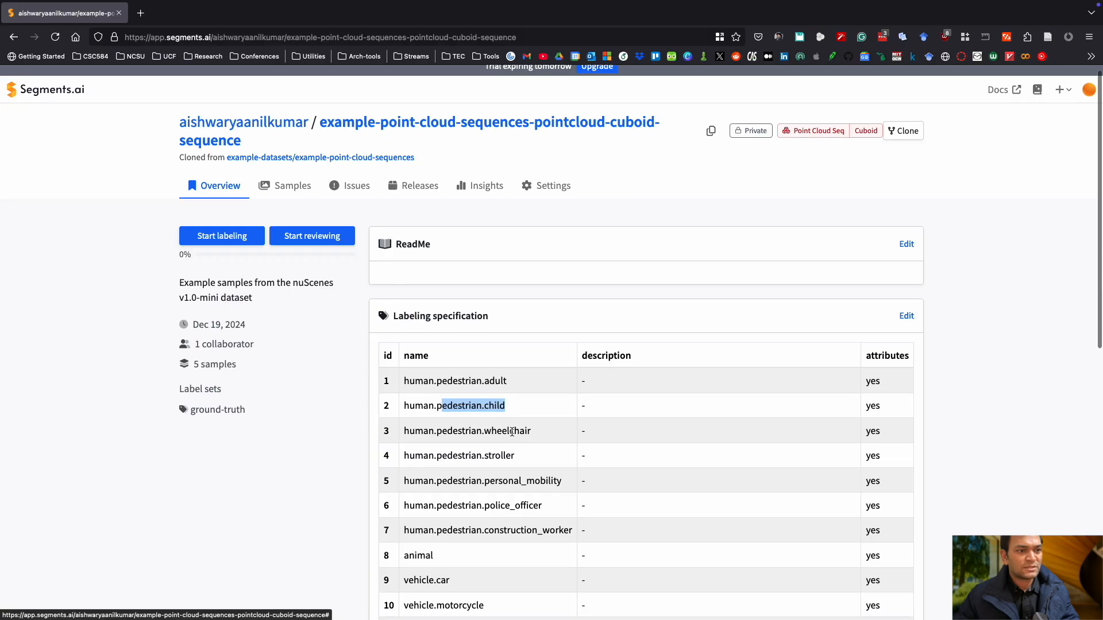
pyautogui.scroll(-4, 521, 432)
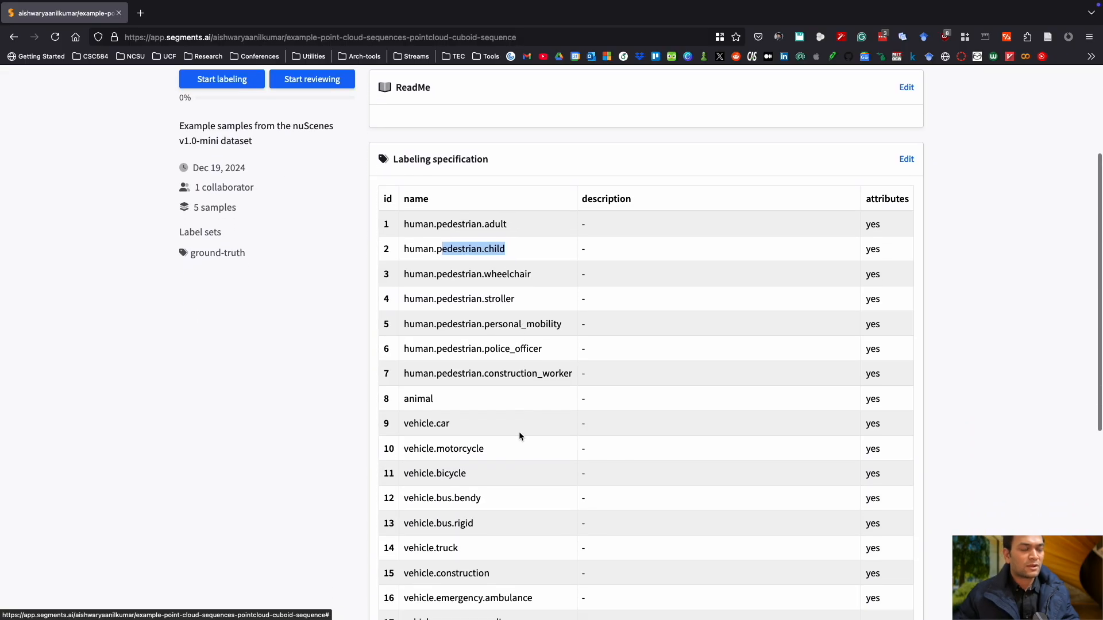
pyautogui.scroll(-4, 519, 432)
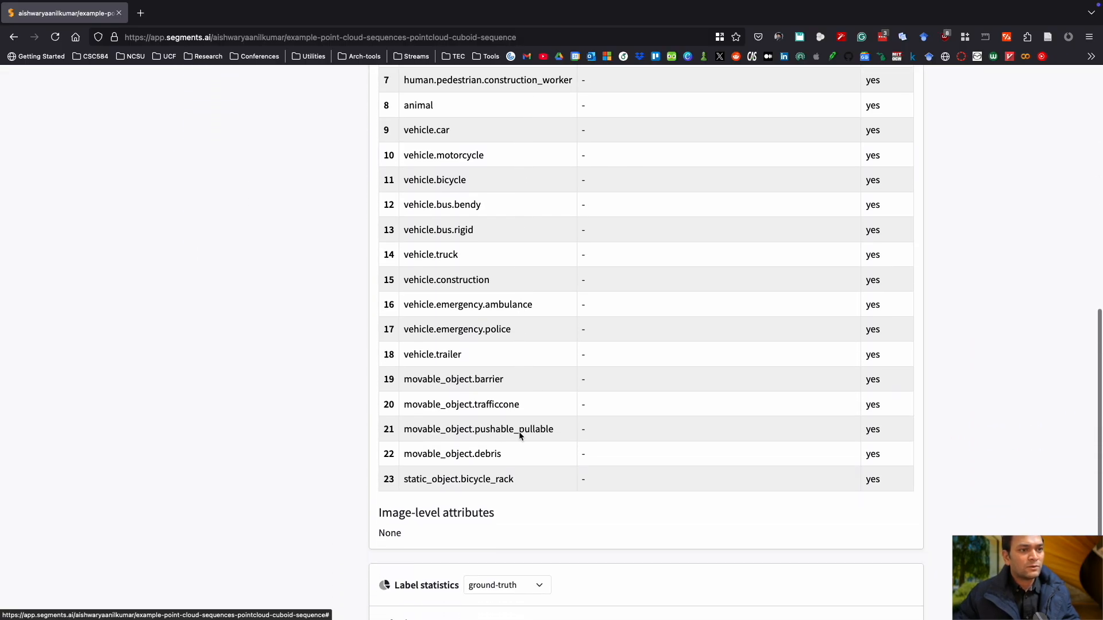
pyautogui.scroll(8, 519, 432)
pyautogui.scroll(1, 519, 432)
pyautogui.click(520, 438)
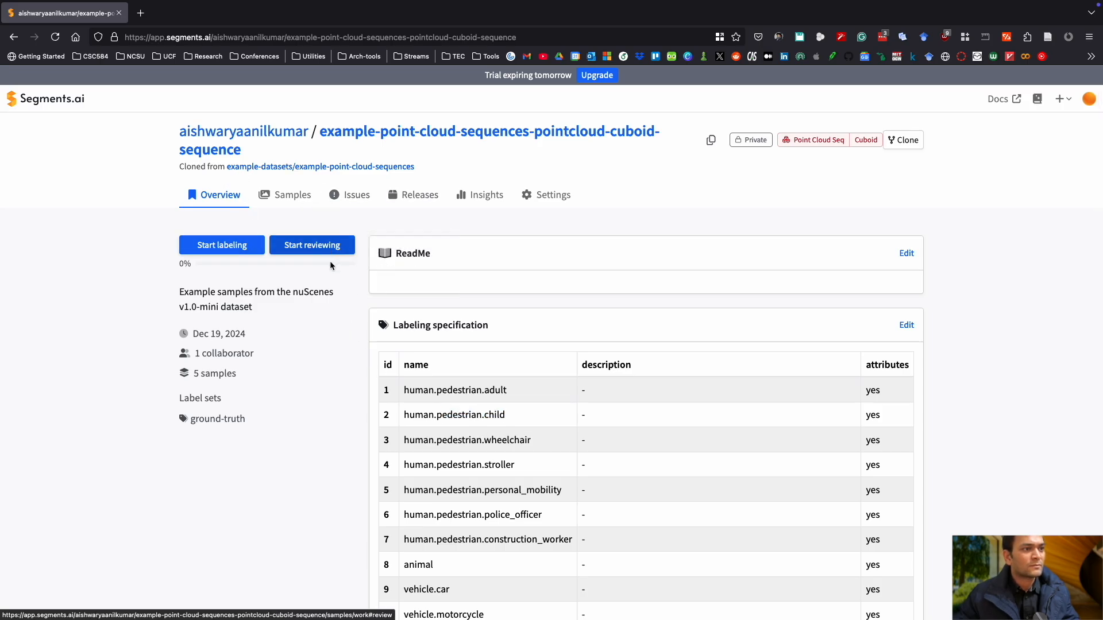
# Start labeling and orbit around the 3D point cloud to inspect the scene near the ego vehicle.
pyautogui.click(241, 252)
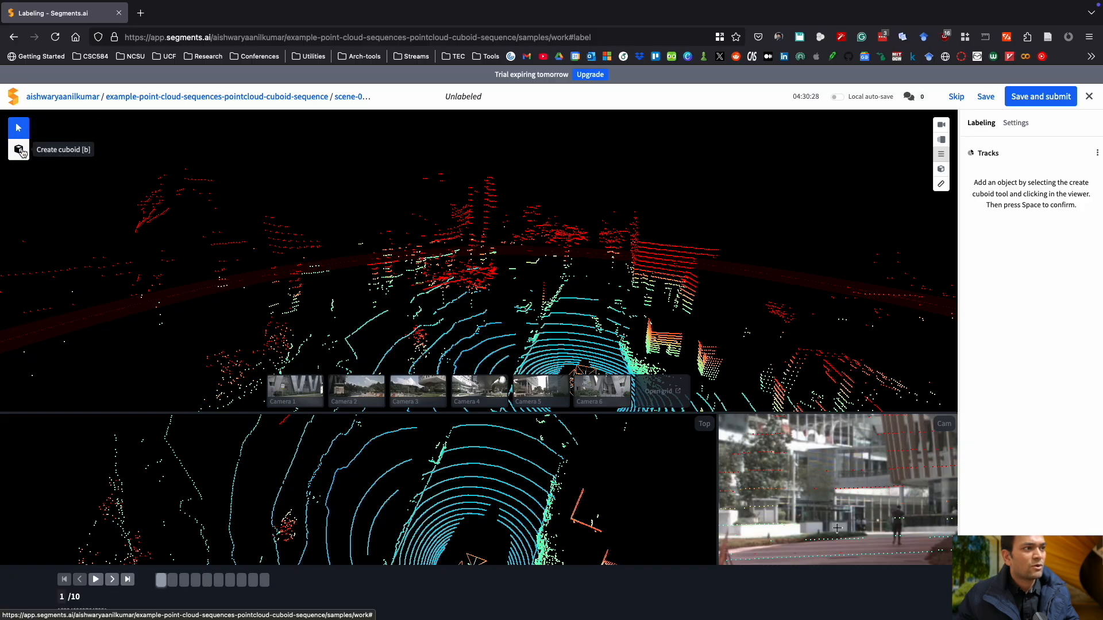
pyautogui.moveTo(540, 305); pyautogui.dragTo(416, 315)
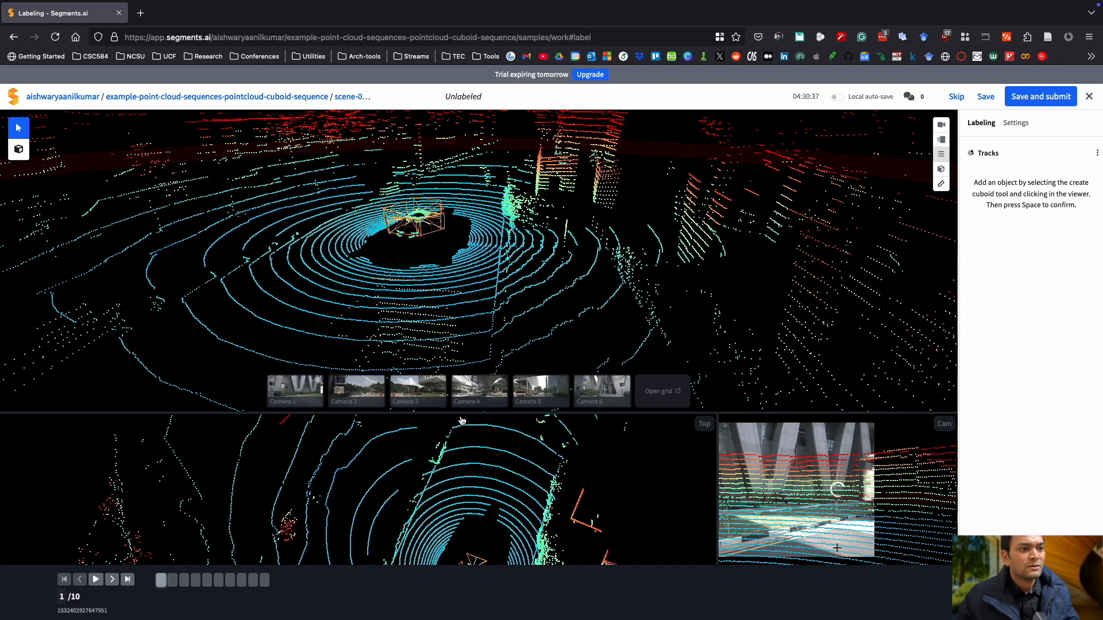
pyautogui.moveTo(466, 502); pyautogui.dragTo(426, 418)
pyautogui.moveTo(465, 528); pyautogui.dragTo(443, 500)
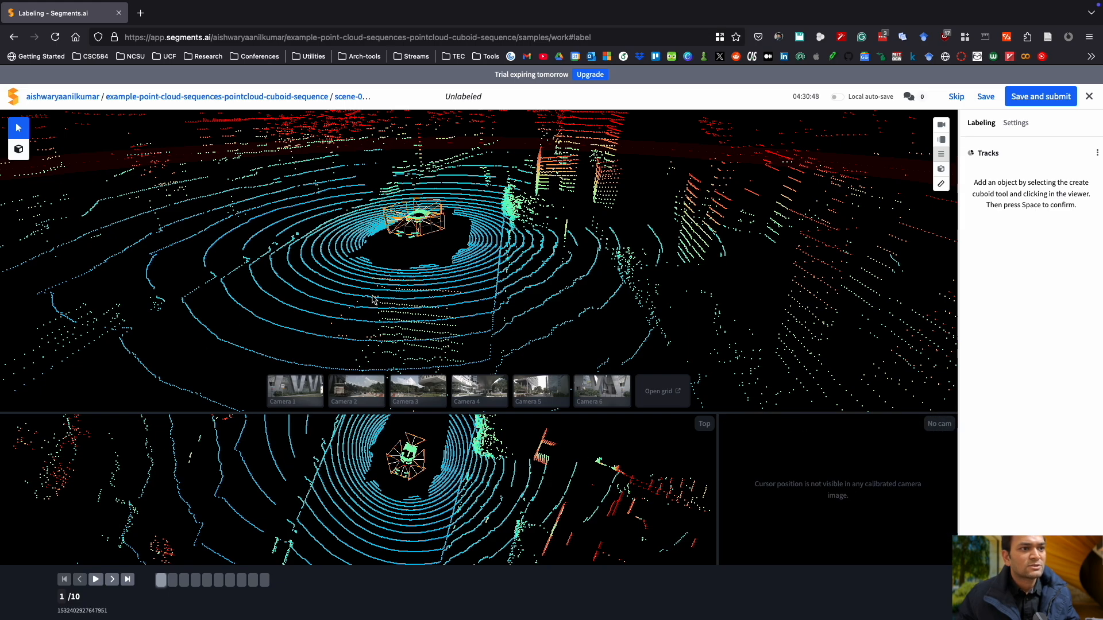
pyautogui.moveTo(333, 320); pyautogui.dragTo(462, 328)
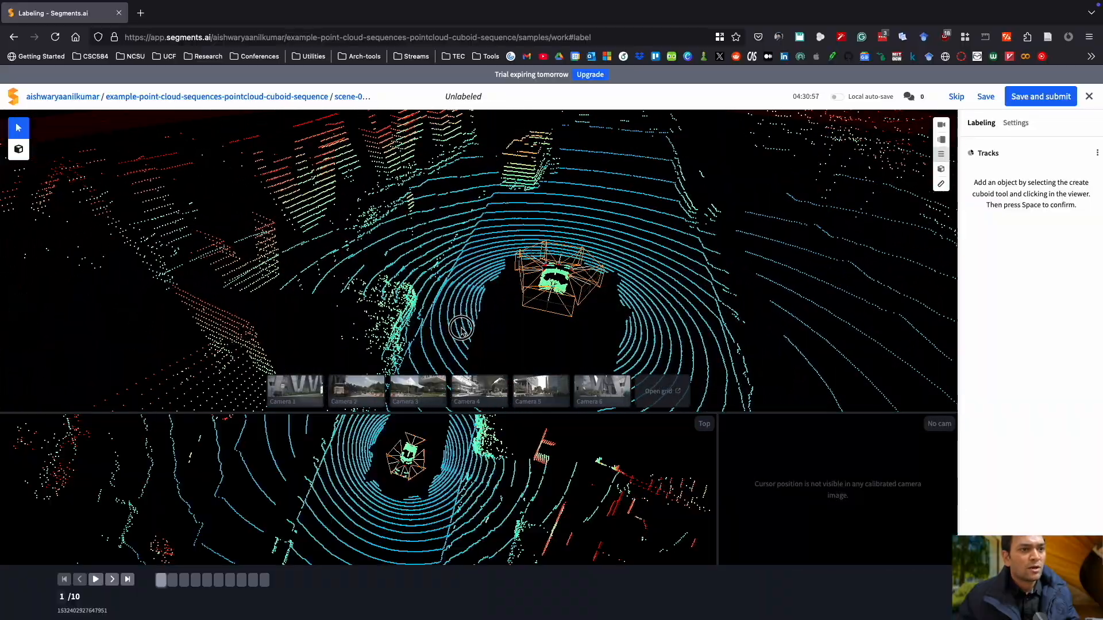
pyautogui.moveTo(611, 325); pyautogui.dragTo(592, 311)
pyautogui.moveTo(471, 300); pyautogui.dragTo(619, 263)
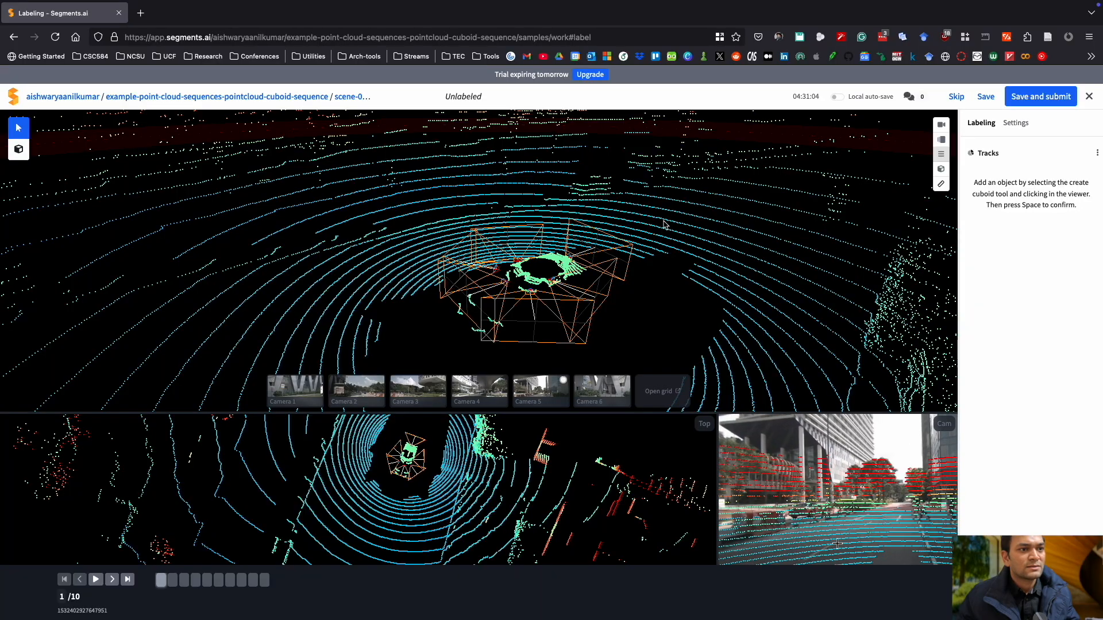
pyautogui.moveTo(631, 300); pyautogui.dragTo(709, 311)
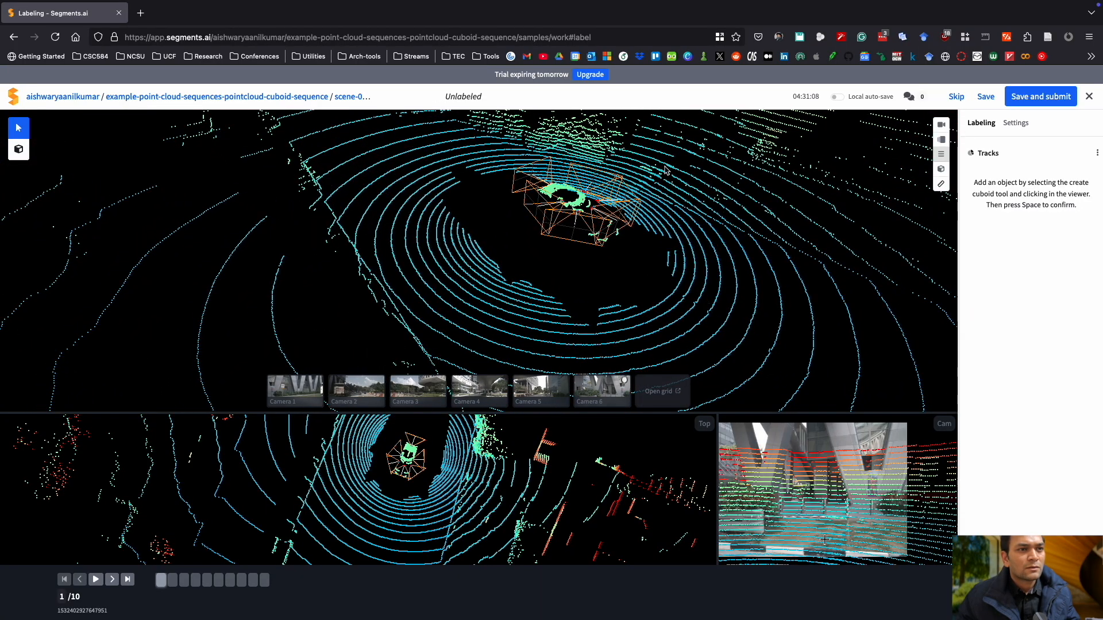
pyautogui.moveTo(395, 258); pyautogui.dragTo(477, 248)
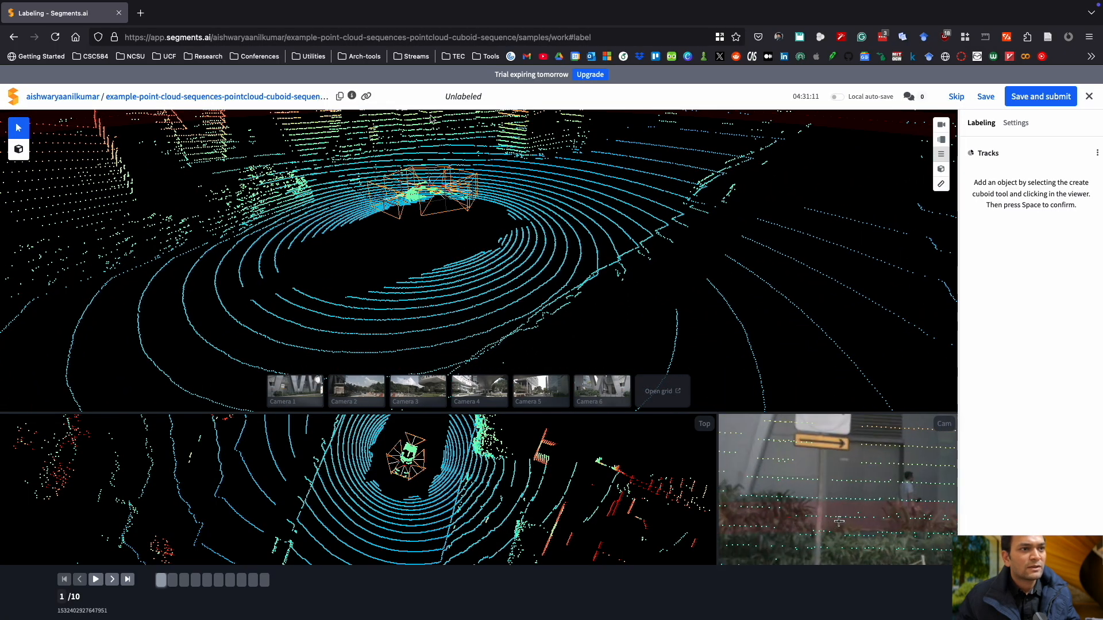
# Preview each of the six camera images over the point cloud, then close the camera overlay.
pyautogui.click(420, 393)
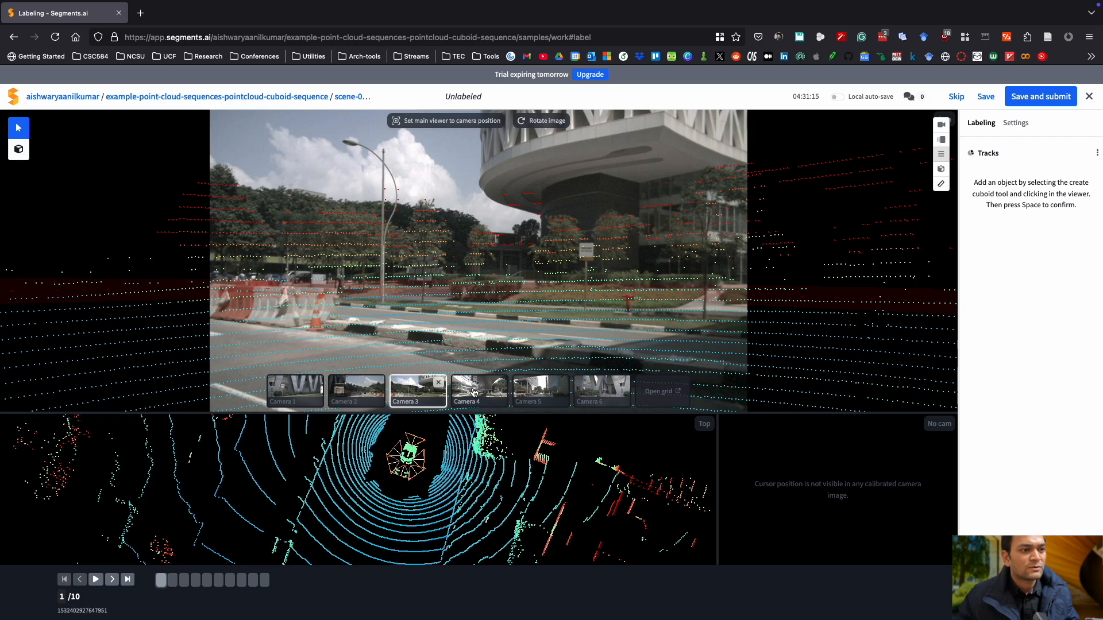
pyautogui.click(296, 390)
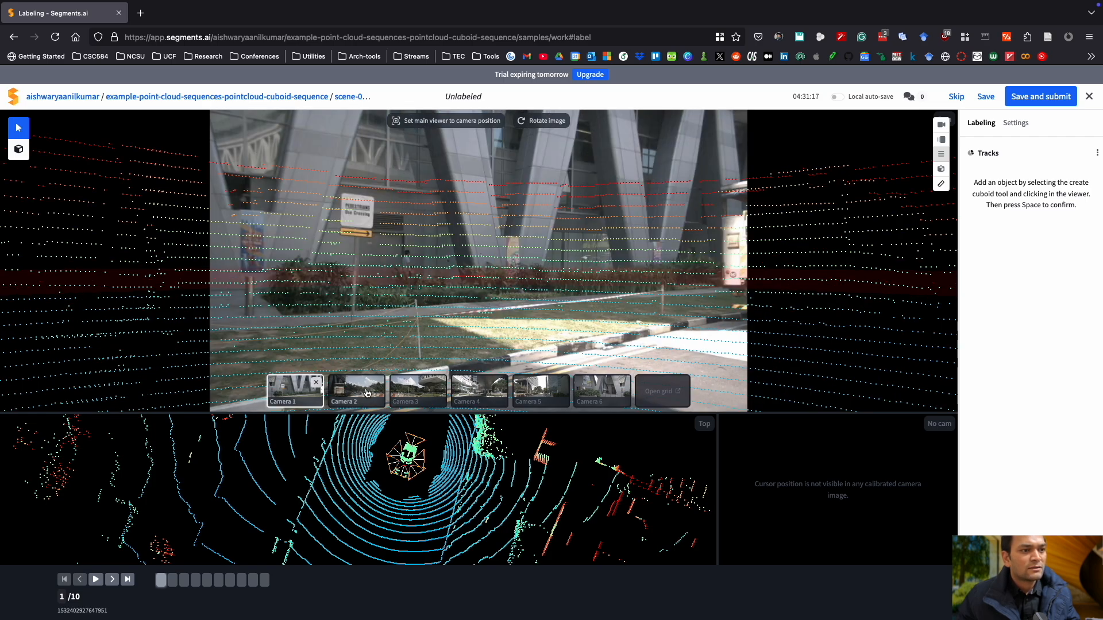
pyautogui.click(368, 393)
pyautogui.click(417, 390)
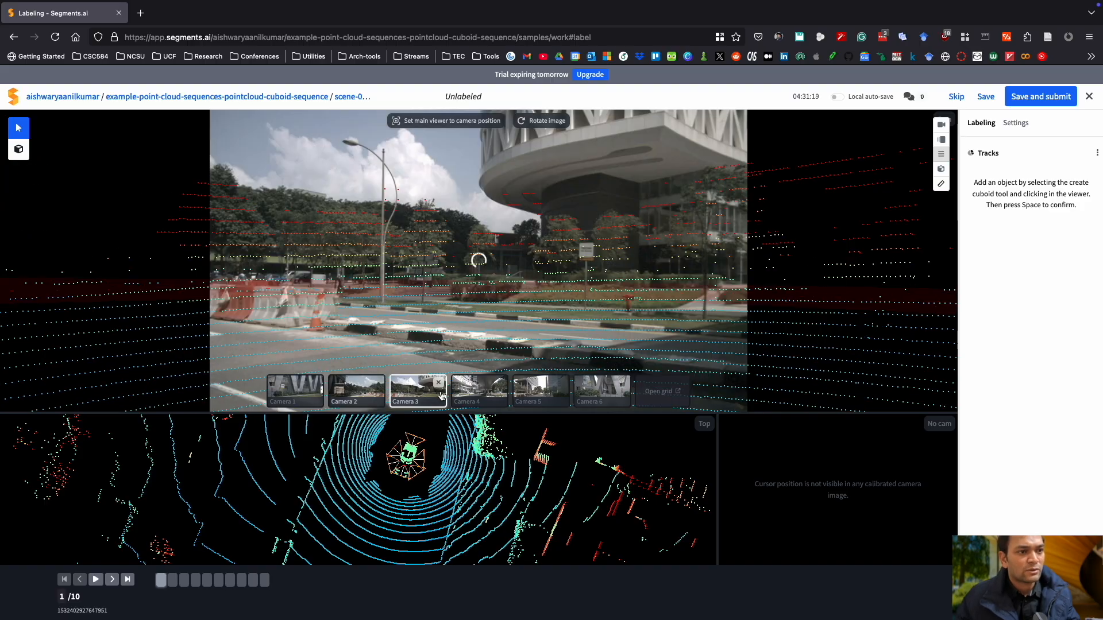
pyautogui.click(480, 393)
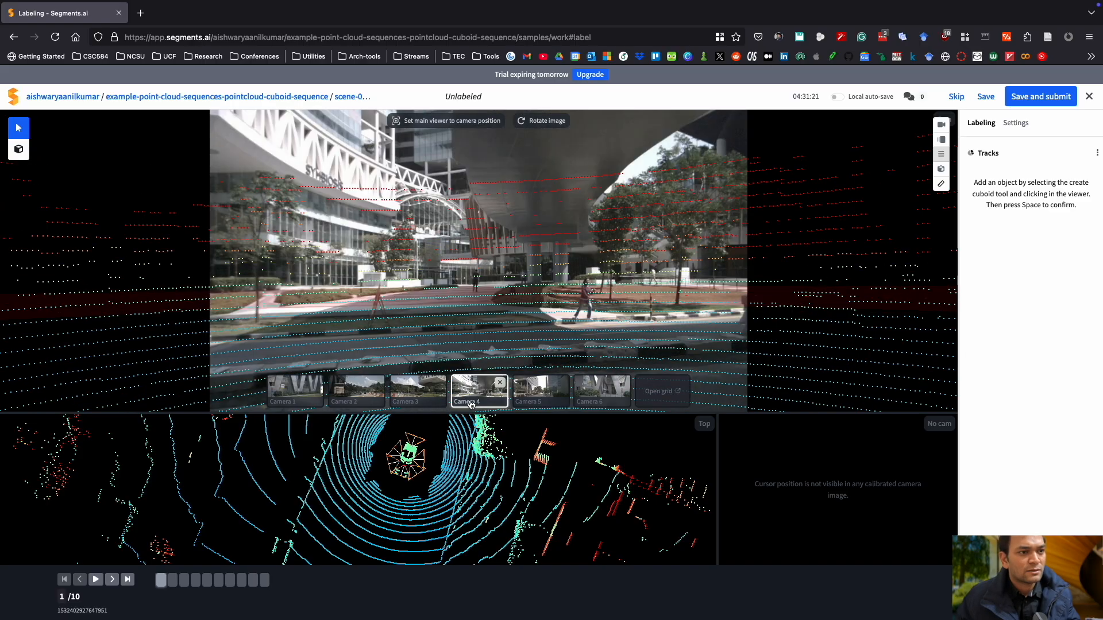
pyautogui.click(530, 400)
pyautogui.click(615, 394)
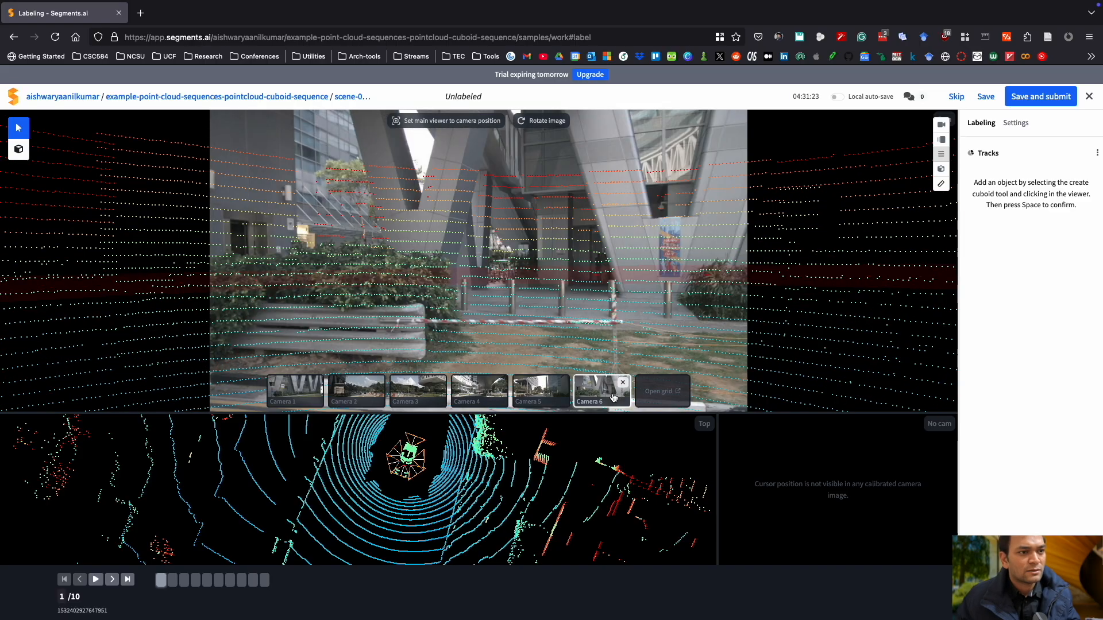
pyautogui.click(622, 384)
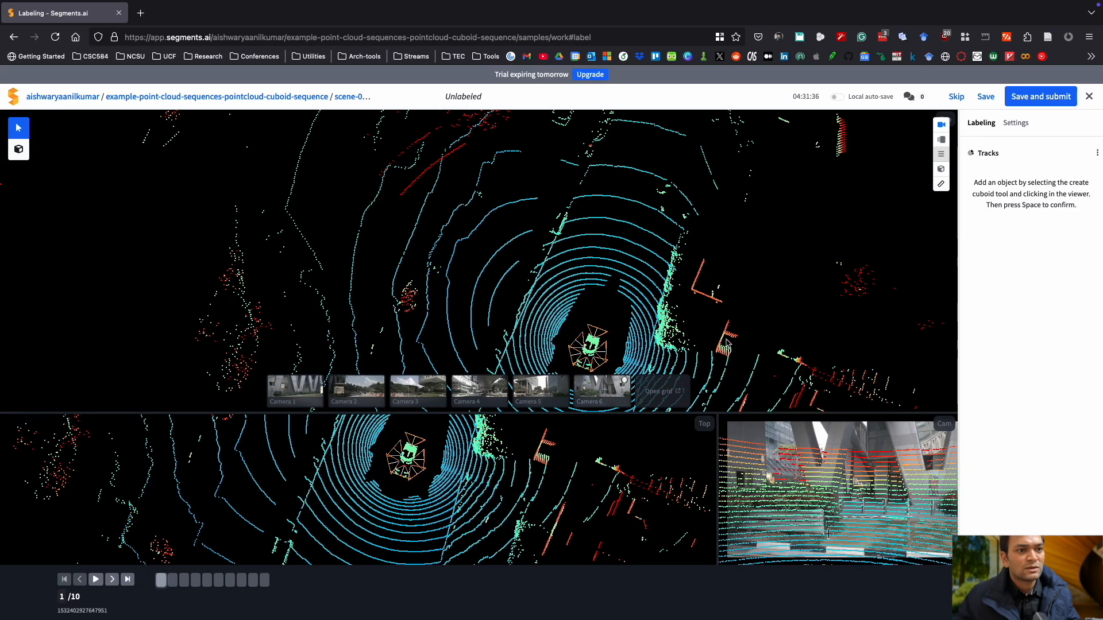
# Inspect the top-down view around the ego vehicle and switch off the orthographic camera.
pyautogui.scroll(5, 666, 339)
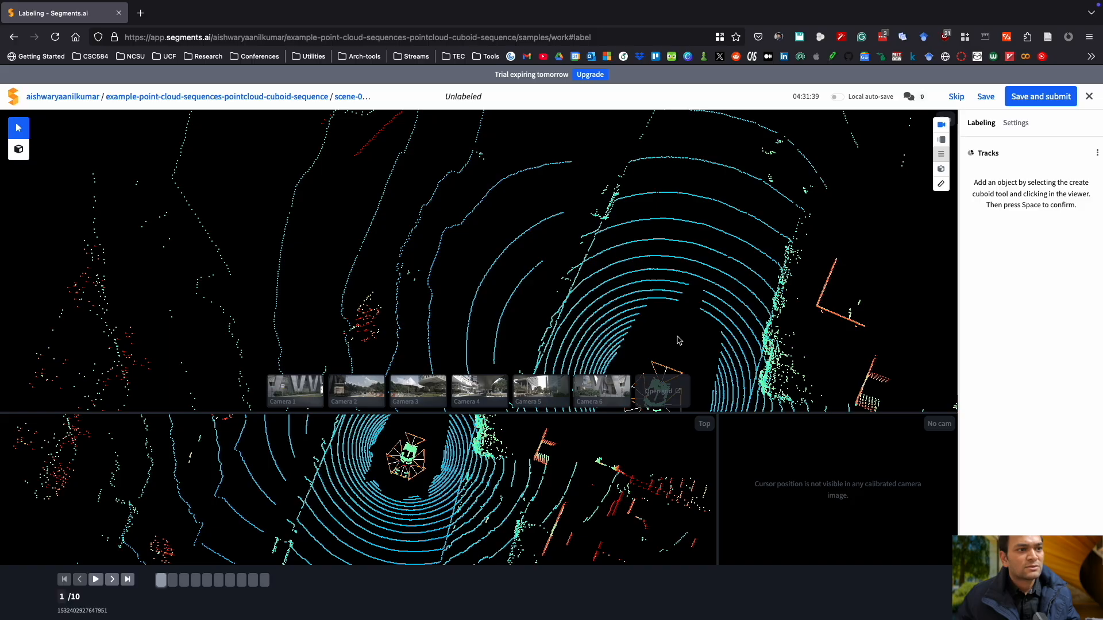
pyautogui.moveTo(676, 335); pyautogui.dragTo(421, 244, button='right')
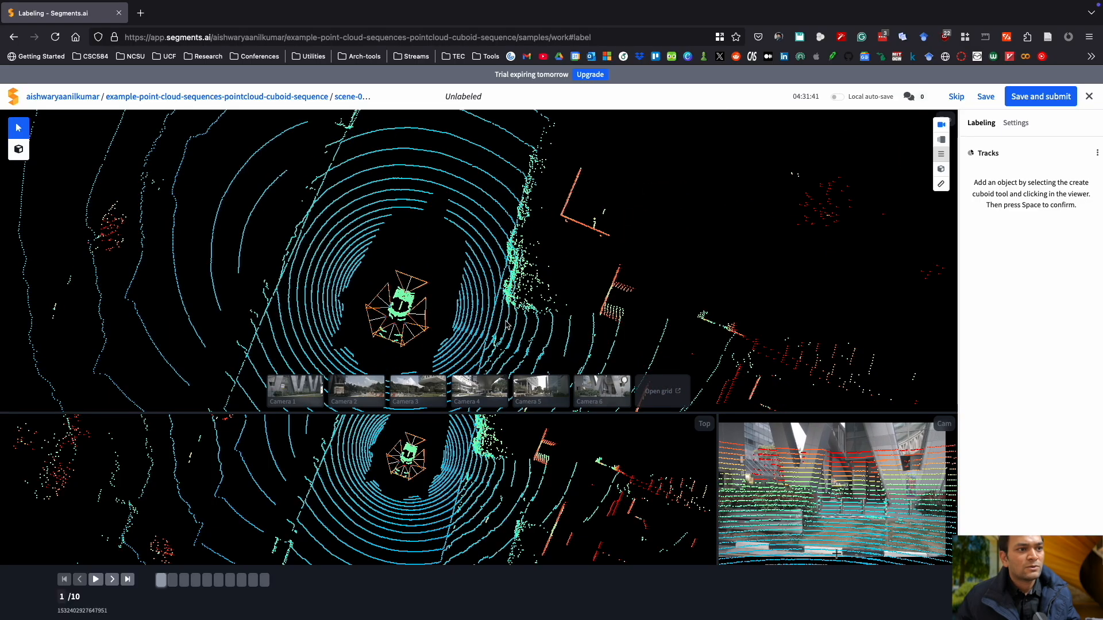
pyautogui.moveTo(464, 316); pyautogui.dragTo(492, 276, button='right')
pyautogui.scroll(-5, 492, 276)
pyautogui.scroll(3, 492, 276)
pyautogui.scroll(1, 492, 276)
pyautogui.scroll(3, 494, 279)
pyautogui.moveTo(500, 314)
pyautogui.mouseDown()
pyautogui.moveTo(480, 271)
pyautogui.moveTo(500, 247)
pyautogui.moveTo(497, 307)
pyautogui.mouseUp()
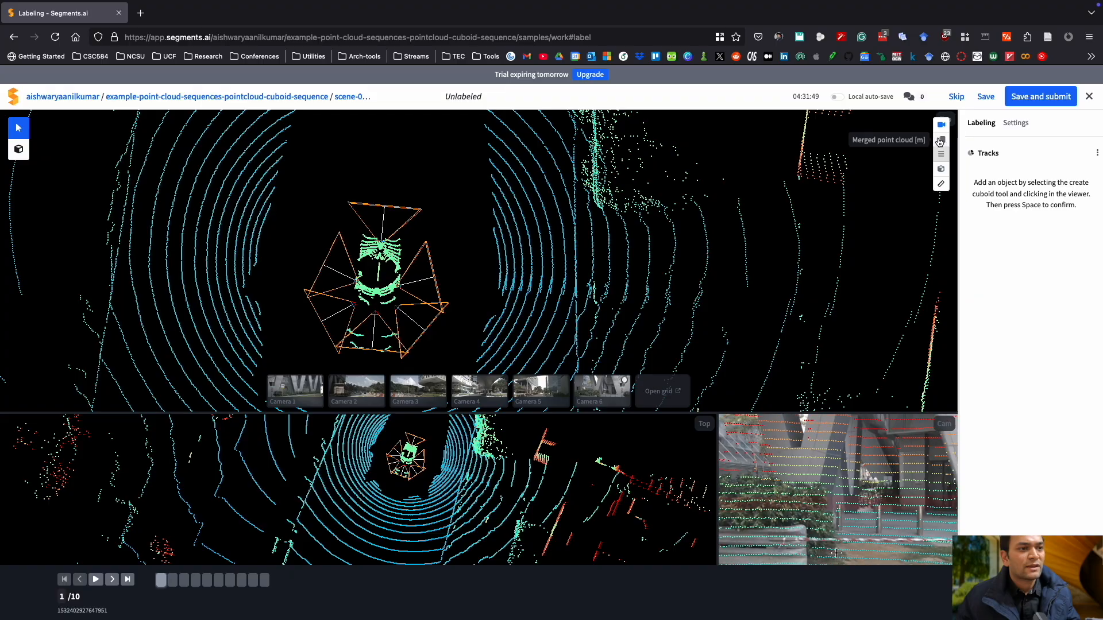
pyautogui.click(940, 130)
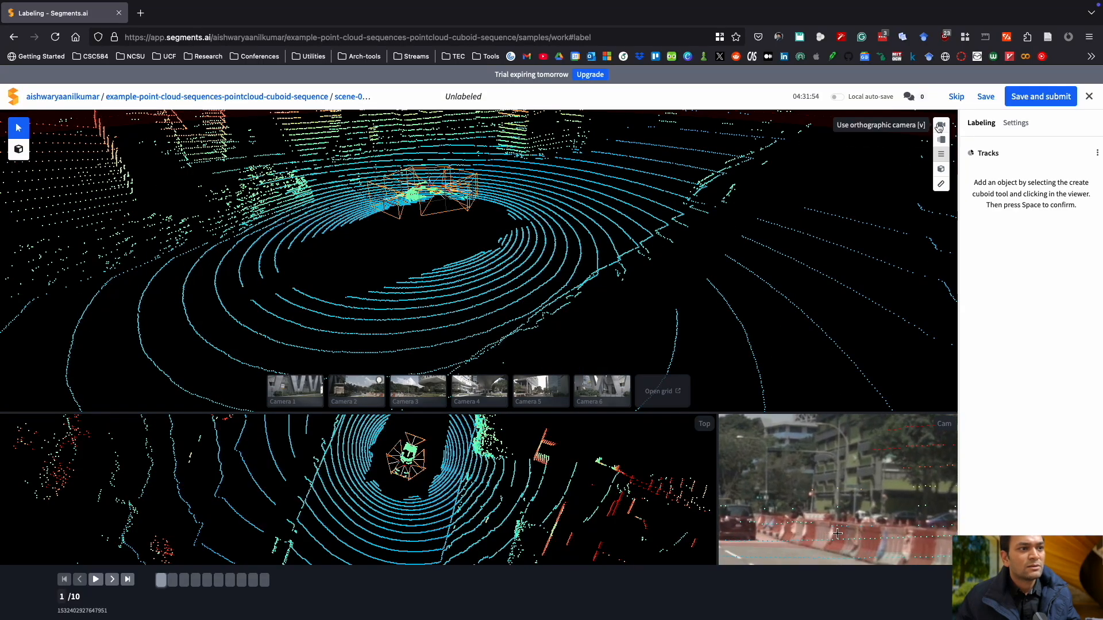
# Examine the perspective point cloud view from several angles across the surrounding street.
pyautogui.moveTo(437, 258); pyautogui.dragTo(578, 343)
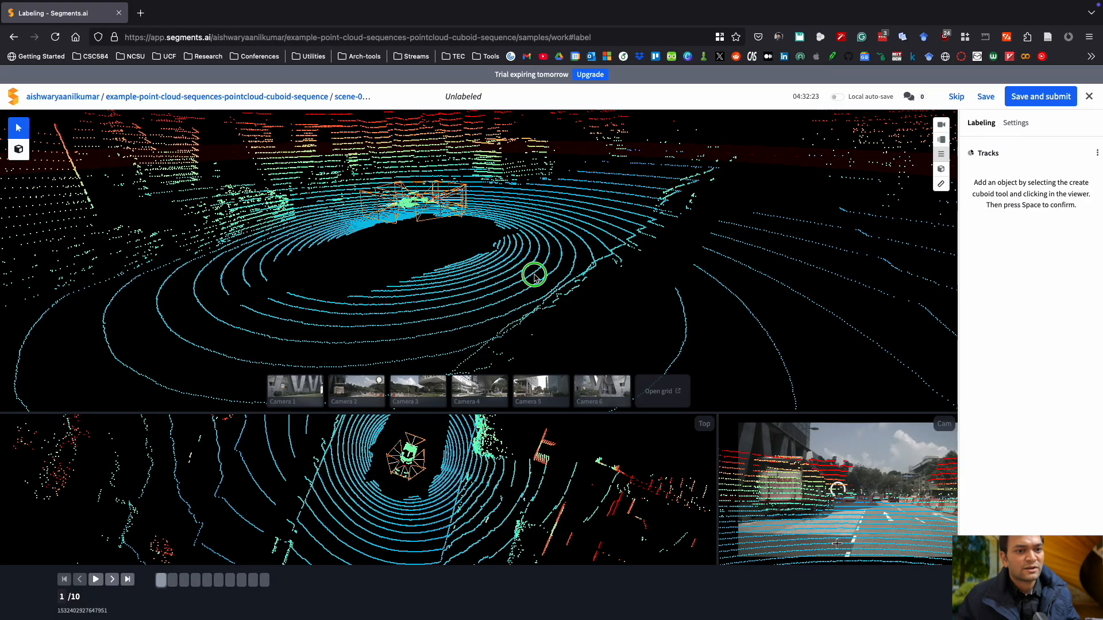
pyautogui.moveTo(529, 271); pyautogui.dragTo(509, 372)
pyautogui.moveTo(510, 373); pyautogui.dragTo(510, 376, button='right')
pyautogui.moveTo(533, 238); pyautogui.dragTo(421, 347, button='right')
pyautogui.moveTo(554, 300); pyautogui.dragTo(503, 327, button='right')
pyautogui.moveTo(507, 325); pyautogui.dragTo(498, 327)
pyautogui.moveTo(483, 327); pyautogui.dragTo(417, 322)
pyautogui.moveTo(672, 276); pyautogui.dragTo(612, 338, button='right')
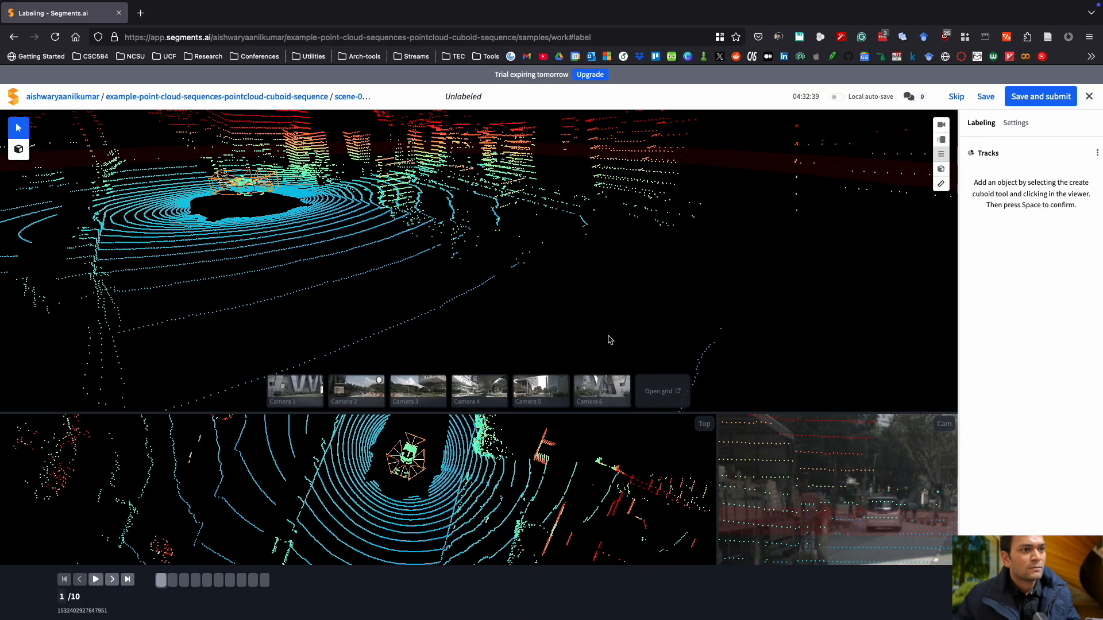
# Create a new cuboid on the parked truck beside the street with the cuboid tool.
pyautogui.scroll(-5, 579, 328)
pyautogui.moveTo(546, 241); pyautogui.dragTo(520, 287, button='right')
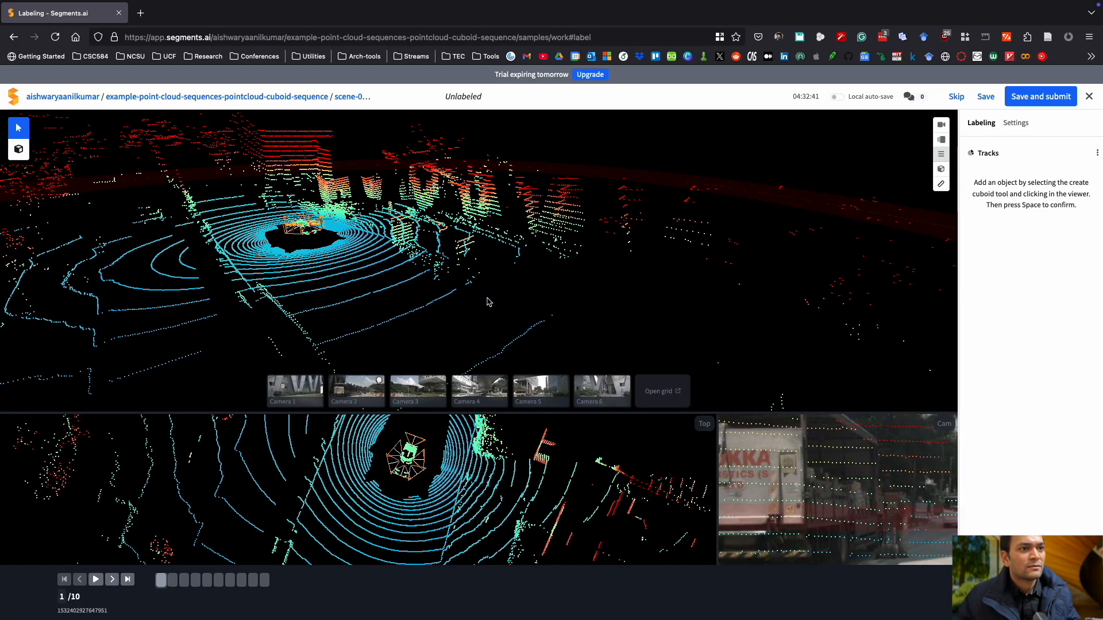
pyautogui.scroll(3, 521, 290)
pyautogui.moveTo(518, 289); pyautogui.dragTo(561, 324, button='right')
pyautogui.click(18, 150)
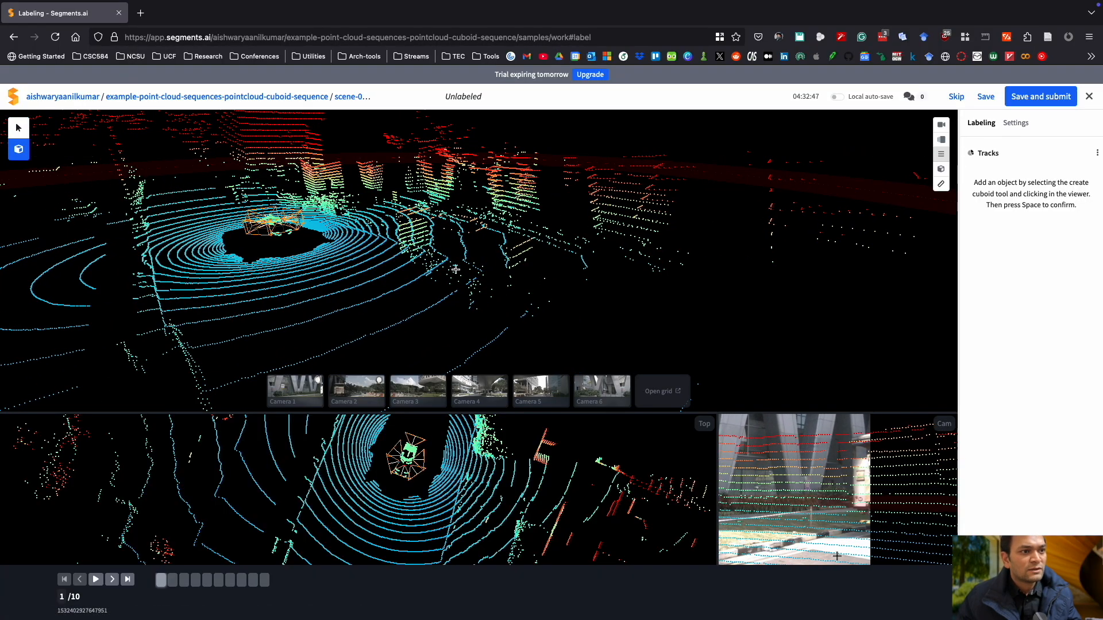
pyautogui.moveTo(442, 266); pyautogui.dragTo(415, 276)
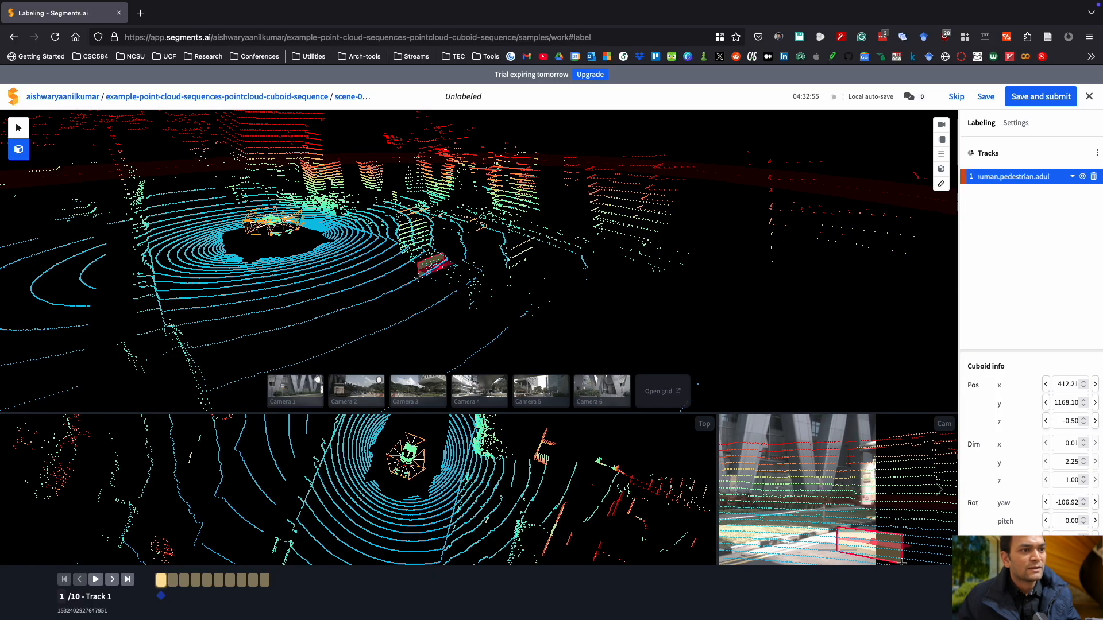
pyautogui.click(418, 278)
pyautogui.click(391, 258)
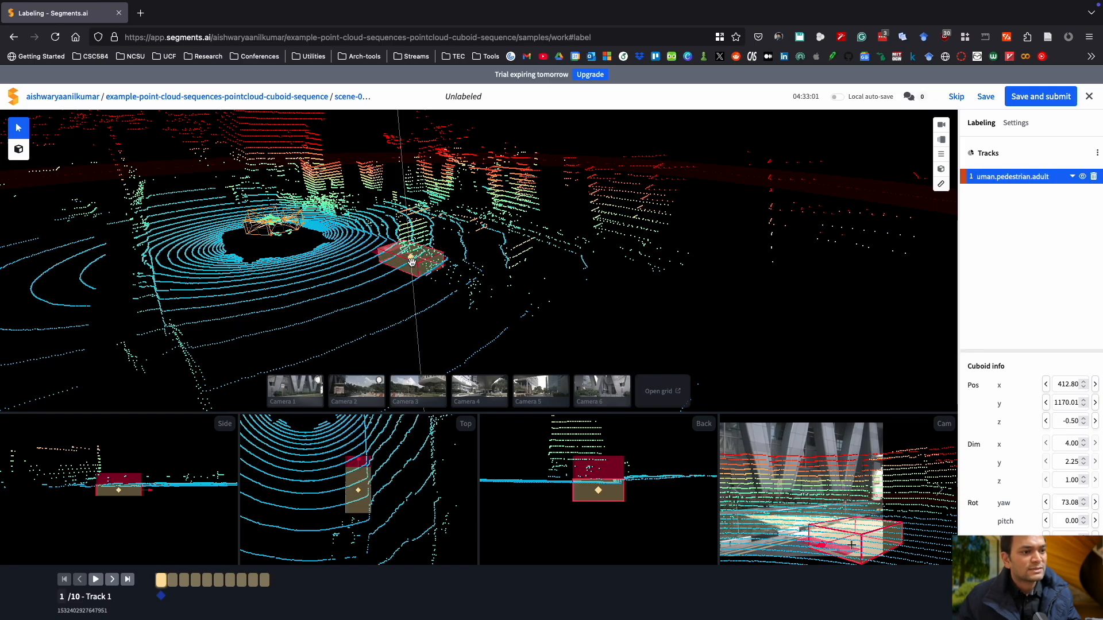
# Move the cuboid onto the truck's points using the 3D, back and top views.
pyautogui.moveTo(411, 257); pyautogui.dragTo(468, 268)
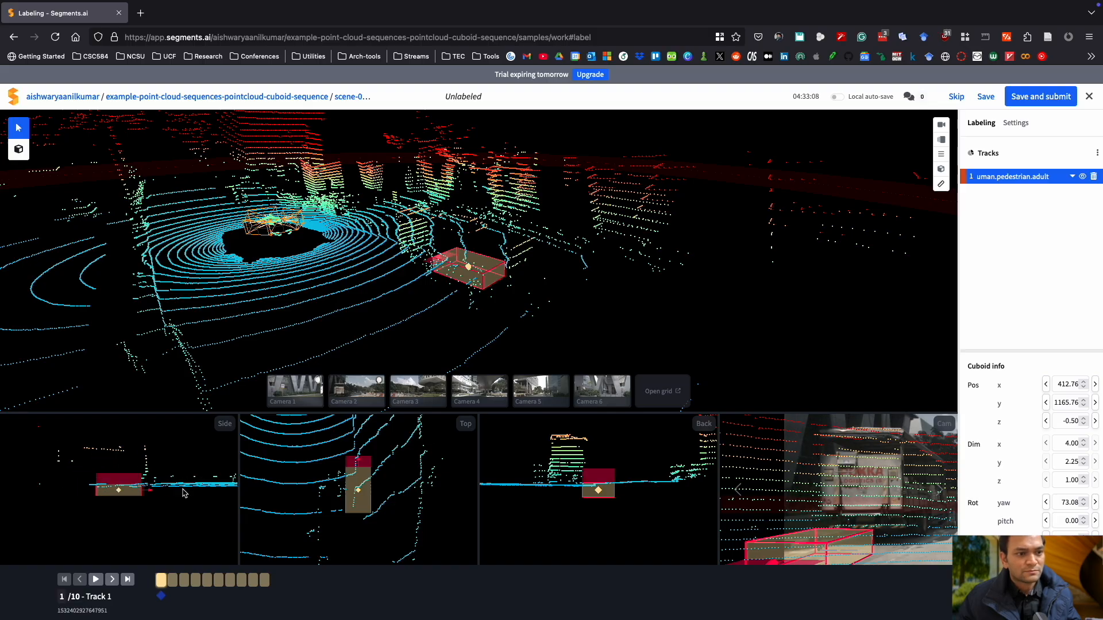
pyautogui.scroll(5, 385, 519)
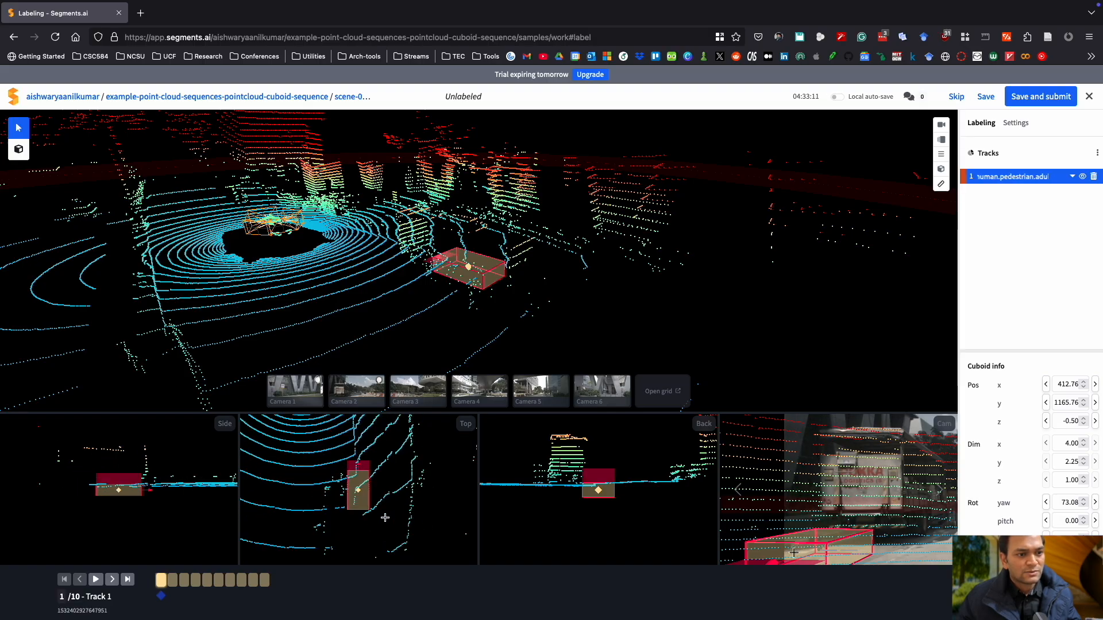
pyautogui.scroll(3, 616, 502)
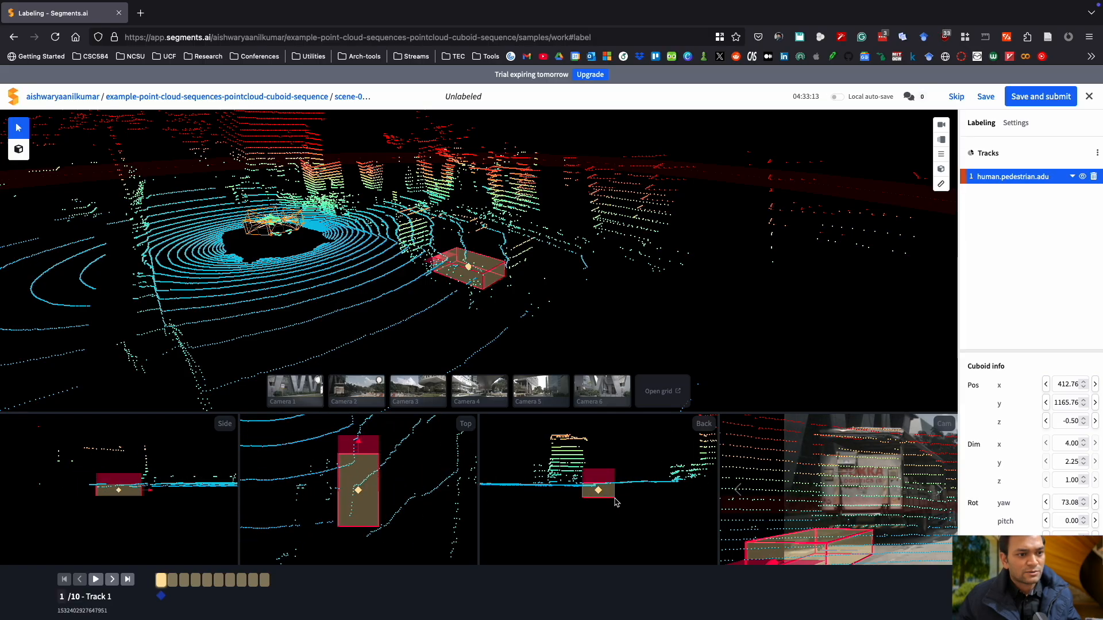
pyautogui.moveTo(598, 490); pyautogui.dragTo(556, 471)
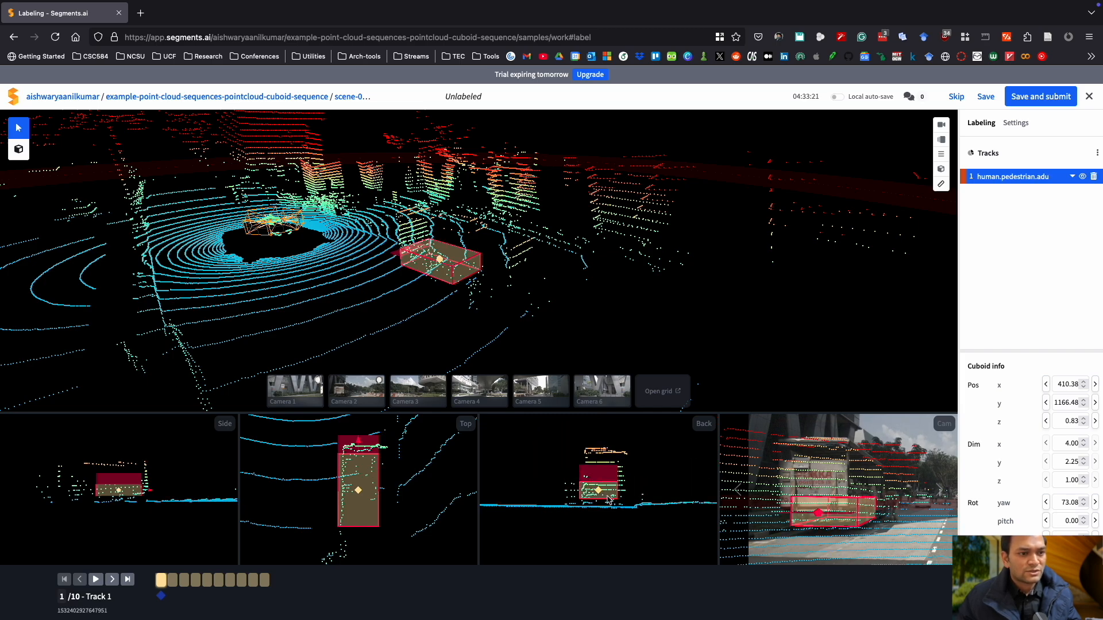
pyautogui.scroll(-2, 615, 491)
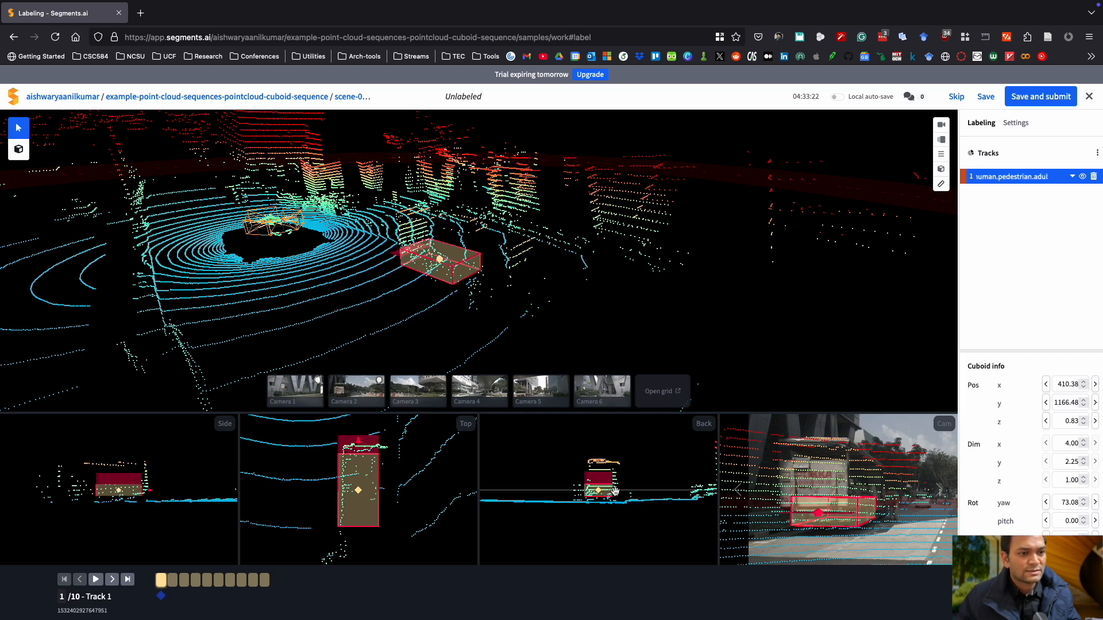
pyautogui.scroll(3, 615, 492)
pyautogui.moveTo(358, 491); pyautogui.dragTo(362, 480)
# Rotate the cuboid in the top view to a yaw of -108.32 to align with the truck.
pyautogui.moveTo(437, 288); pyautogui.dragTo(479, 299)
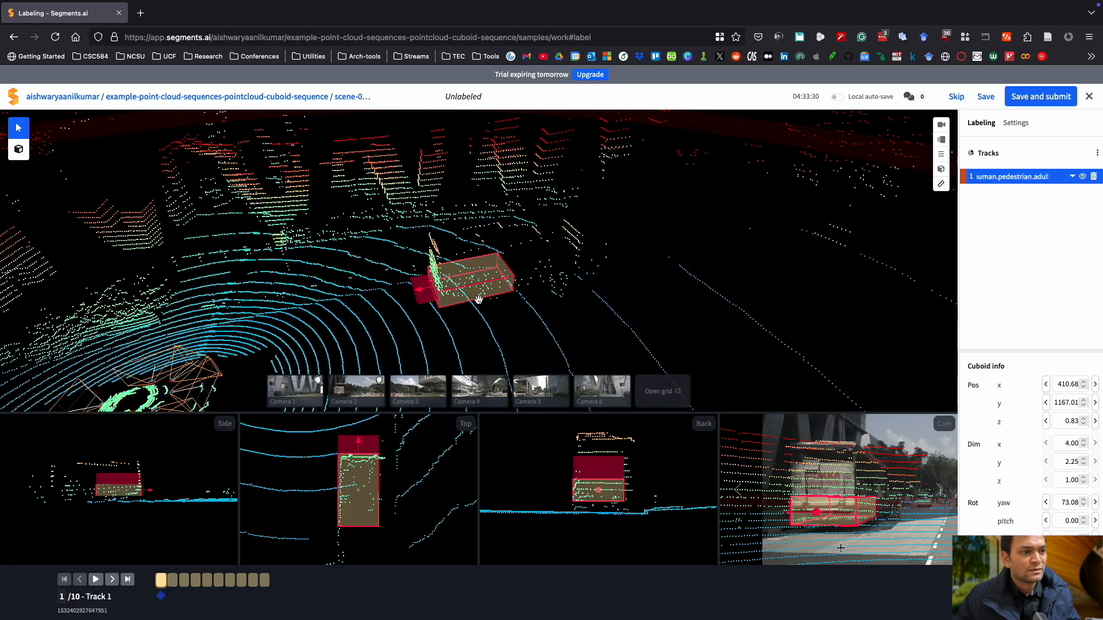
pyautogui.moveTo(357, 442); pyautogui.dragTo(357, 524)
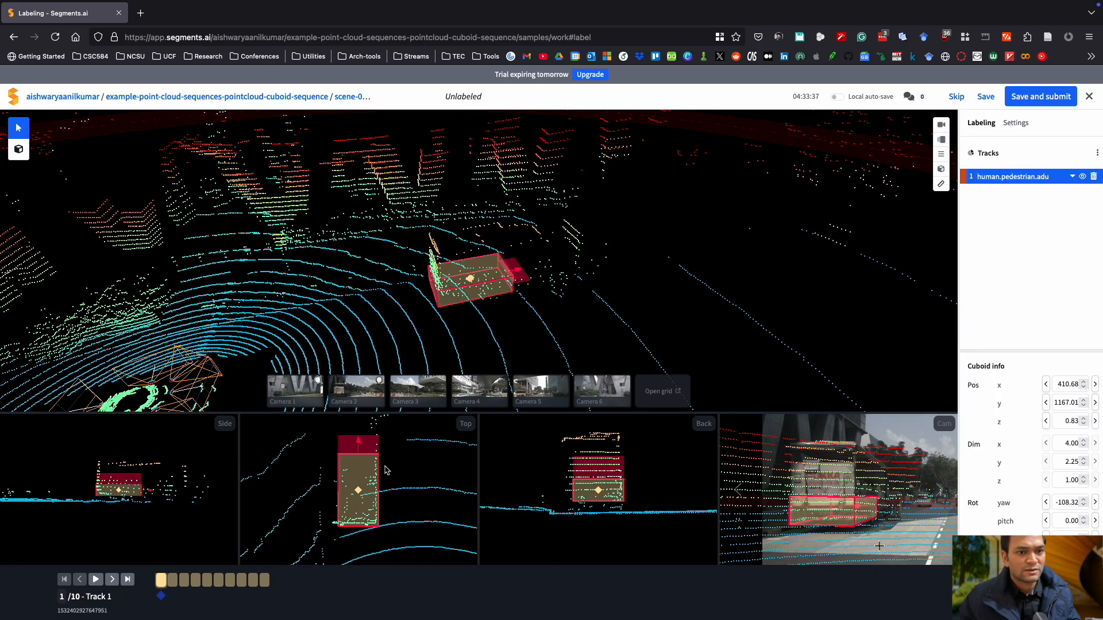
# Resize the cuboid in the 3D view to about 2.4 m wide and 2.9 m tall.
pyautogui.scroll(-5, 381, 513)
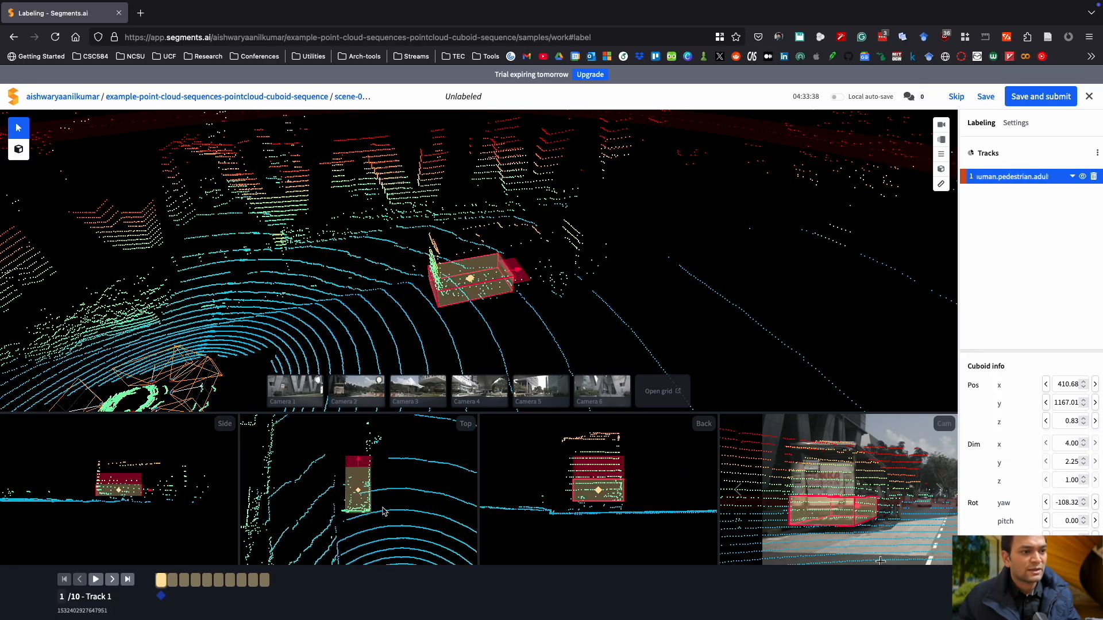
pyautogui.scroll(2, 385, 511)
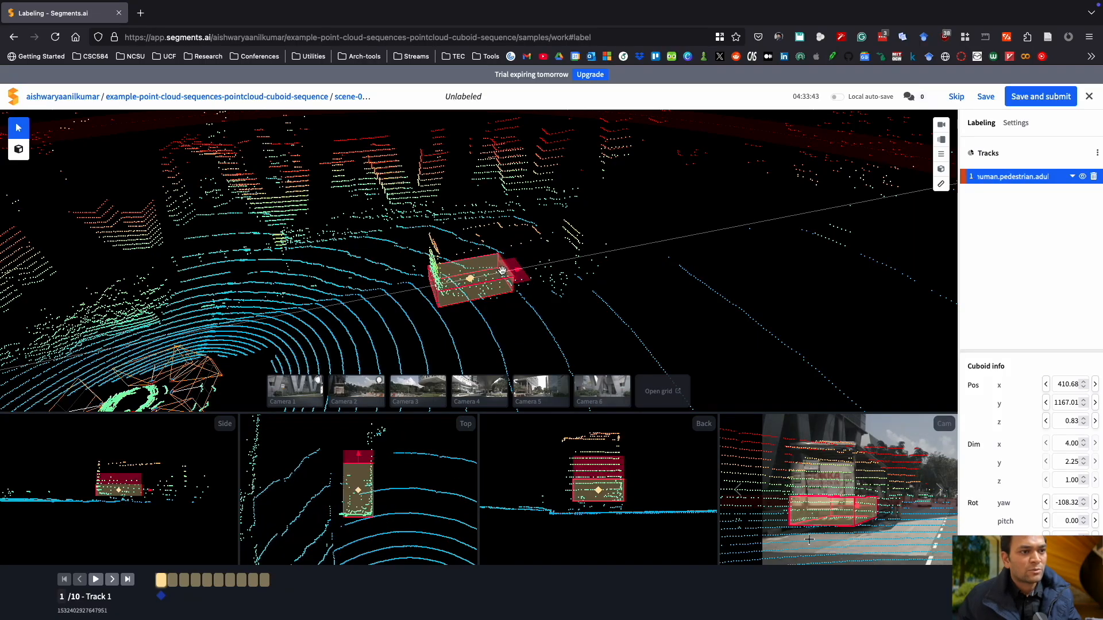
pyautogui.scroll(-2, 507, 275)
pyautogui.scroll(3, 507, 276)
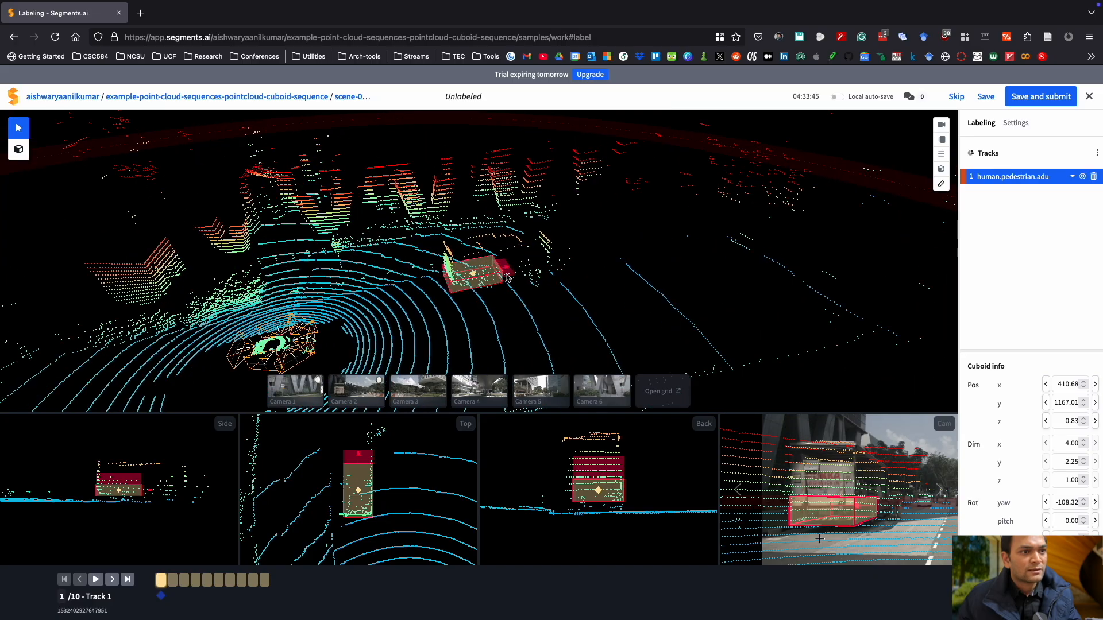
pyautogui.moveTo(525, 297); pyautogui.dragTo(512, 302)
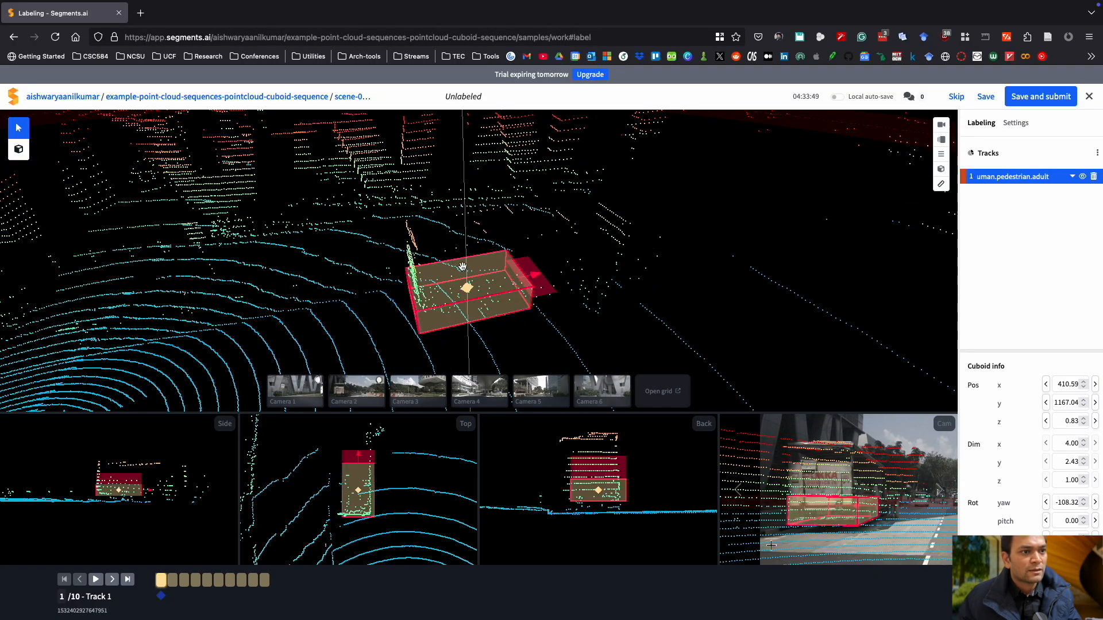
pyautogui.moveTo(433, 274); pyautogui.dragTo(430, 217)
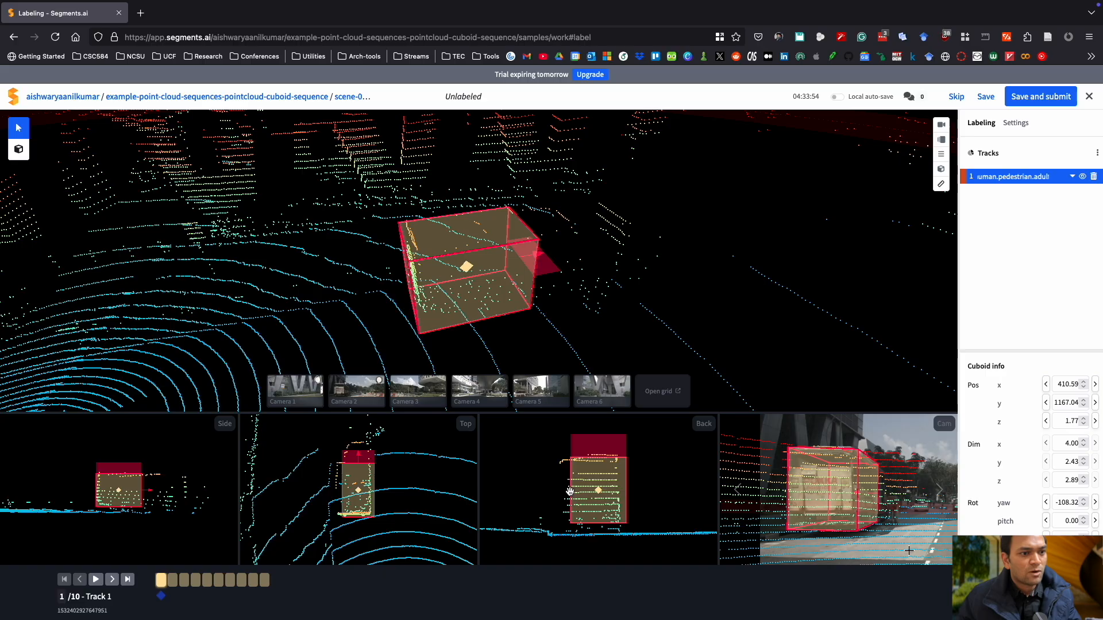
# Stretch the cuboid in the back and side views to about 10.1 m long, 2.9 m wide and 3.7 m tall.
pyautogui.moveTo(574, 491); pyautogui.dragTo(556, 492)
pyautogui.moveTo(598, 523); pyautogui.dragTo(598, 535)
pyautogui.moveTo(598, 452); pyautogui.dragTo(598, 445)
pyautogui.moveTo(142, 489); pyautogui.dragTo(209, 475)
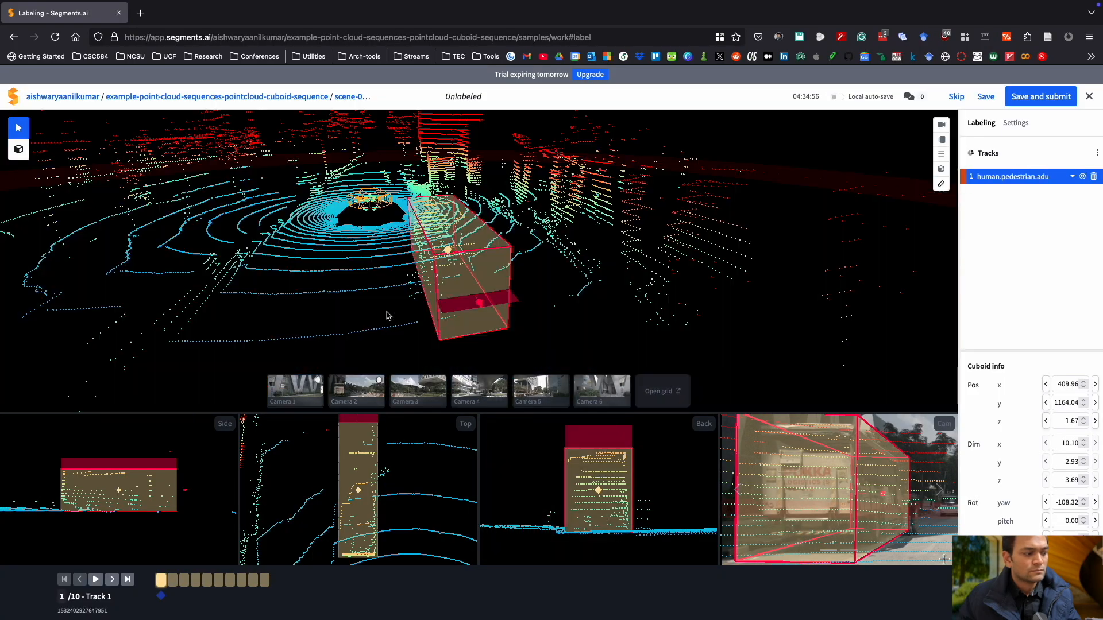
# Change the track's label to vehicle.truck.
pyautogui.moveTo(389, 315); pyautogui.dragTo(553, 323)
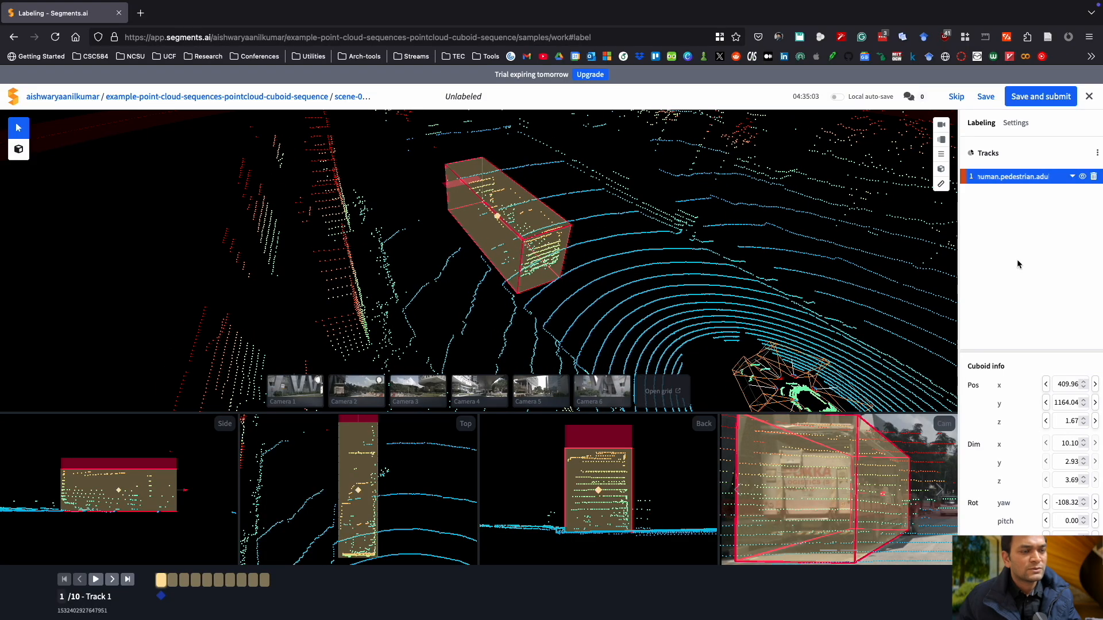
pyautogui.click(1072, 179)
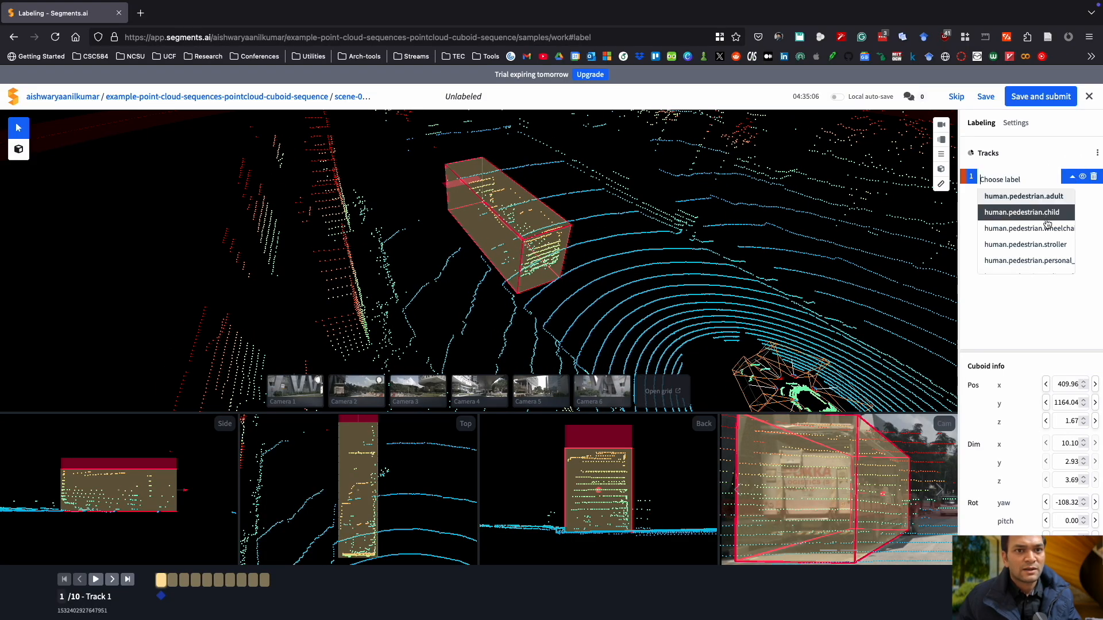
pyautogui.scroll(-5, 1046, 230)
pyautogui.scroll(-4, 1042, 241)
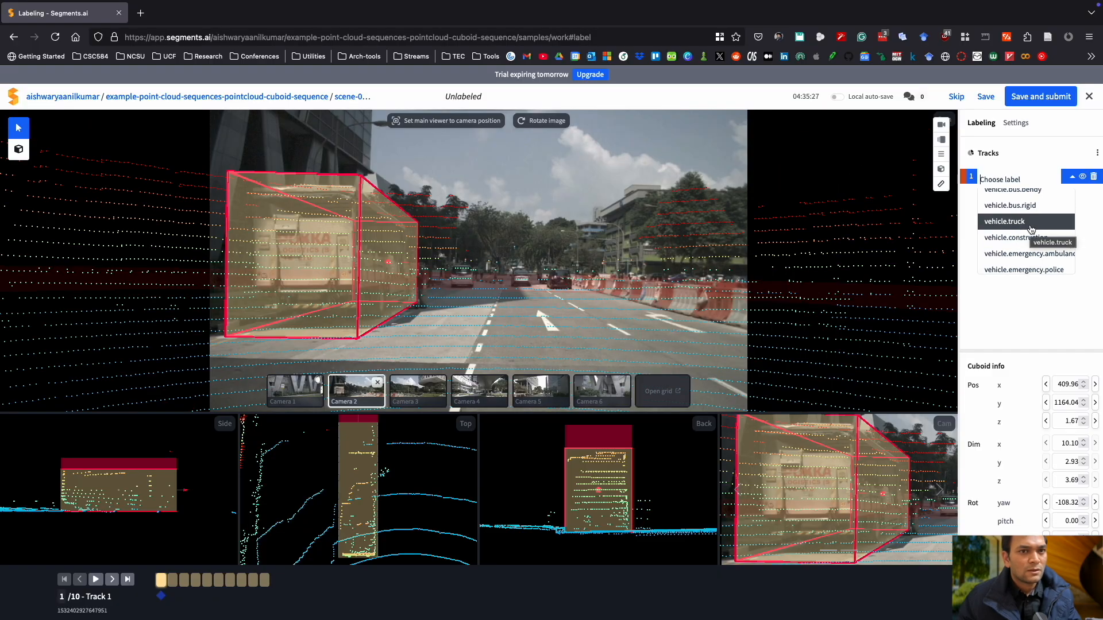
pyautogui.click(1032, 224)
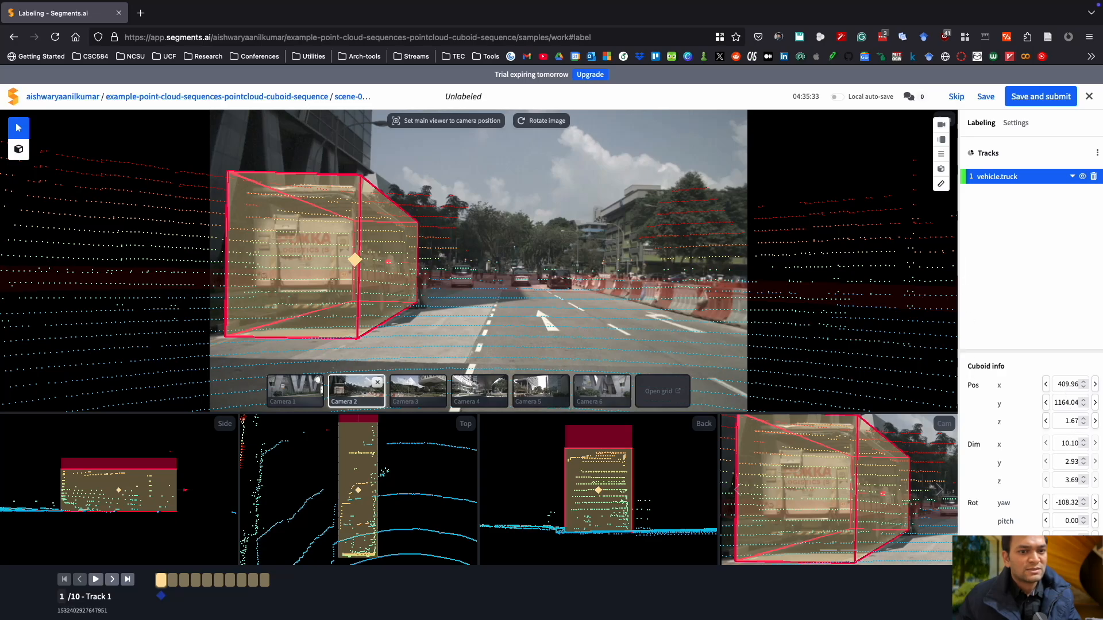
# Review the cuboid's kinematics charts for XY position, velocity and acceleration.
pyautogui.scroll(-5, 1011, 513)
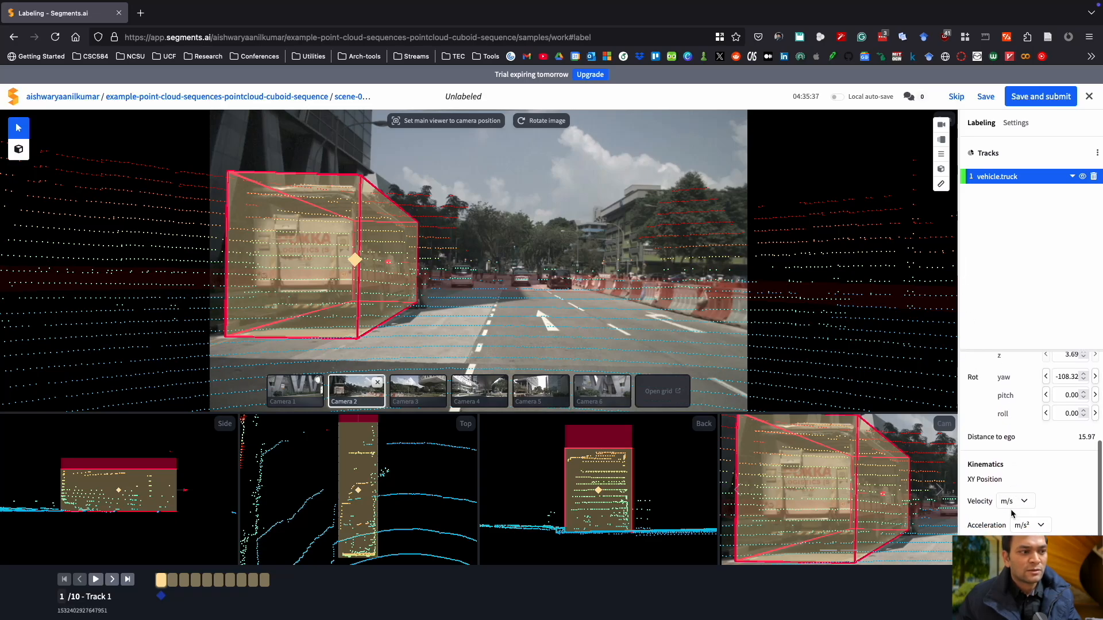
pyautogui.scroll(-6, 1011, 509)
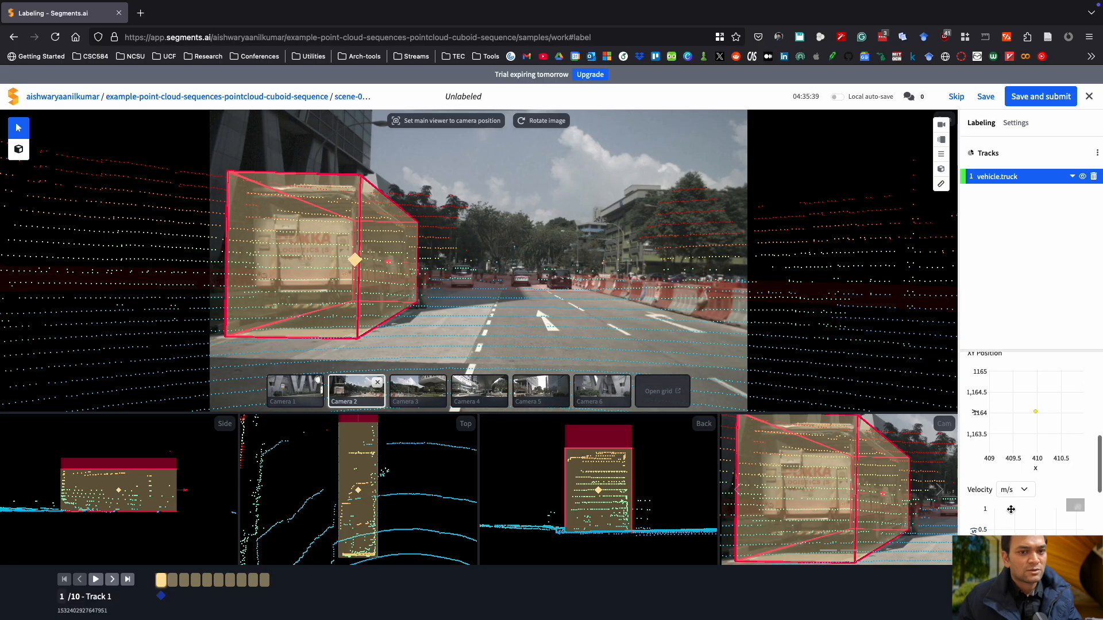
pyautogui.scroll(-4, 1013, 513)
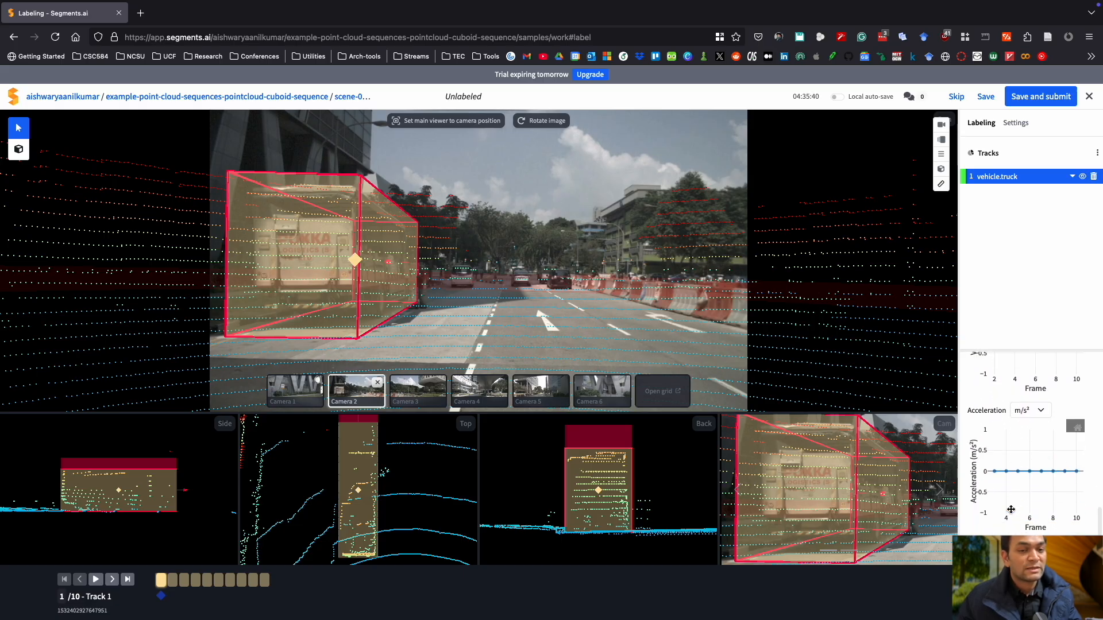
pyautogui.scroll(15, 1012, 510)
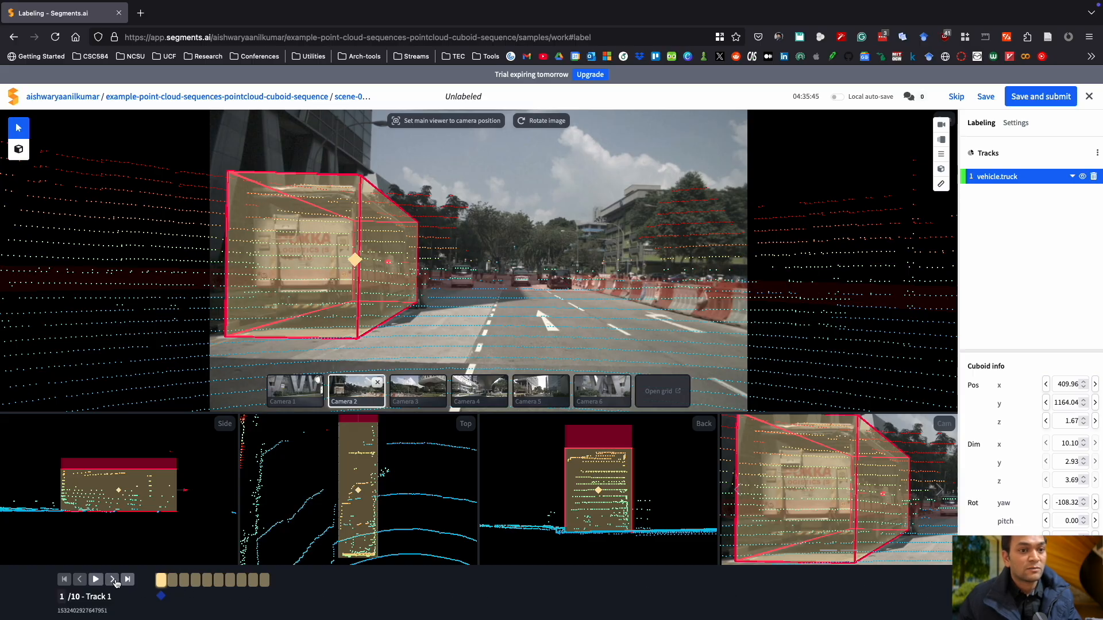
# Step through the sequence frames to check the truck cuboid, then return to frame 1.
pyautogui.click(112, 580)
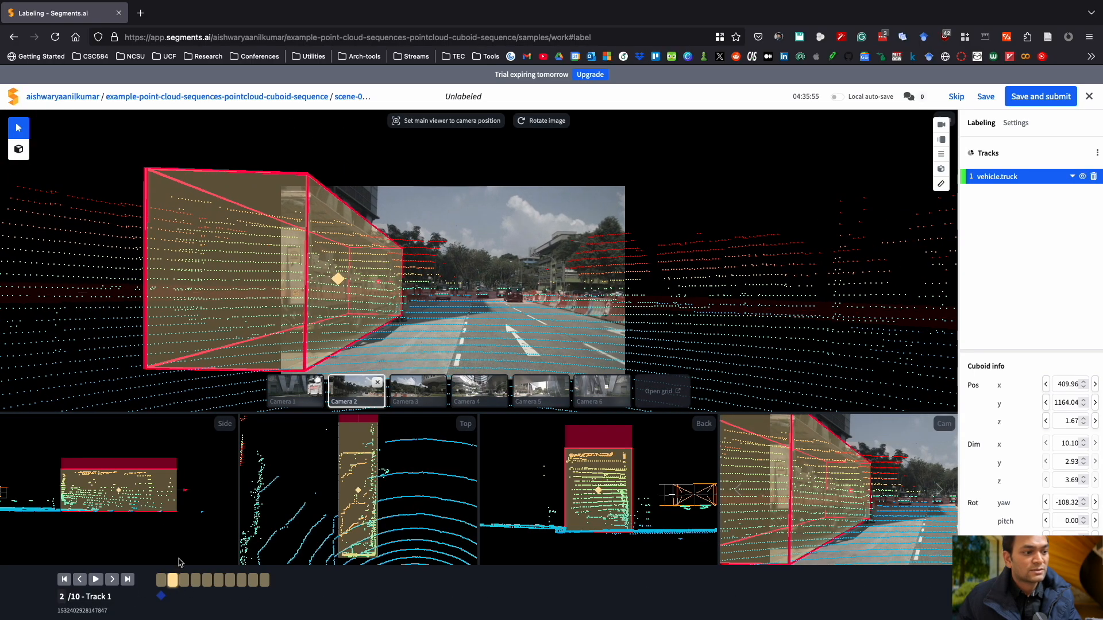
pyautogui.click(184, 582)
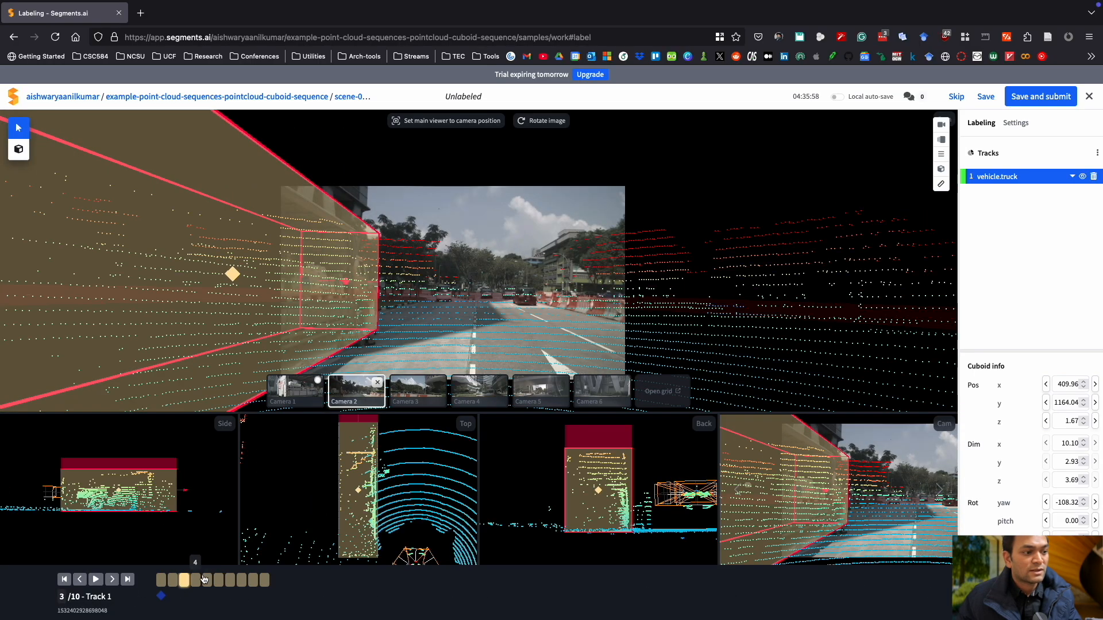
pyautogui.click(171, 584)
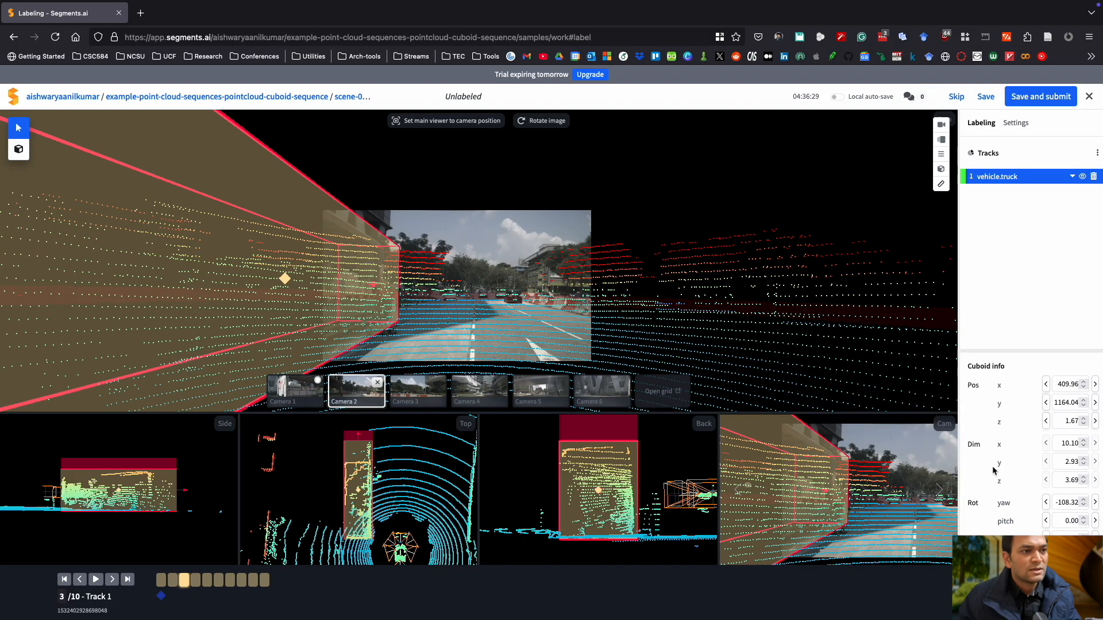
pyautogui.click(195, 580)
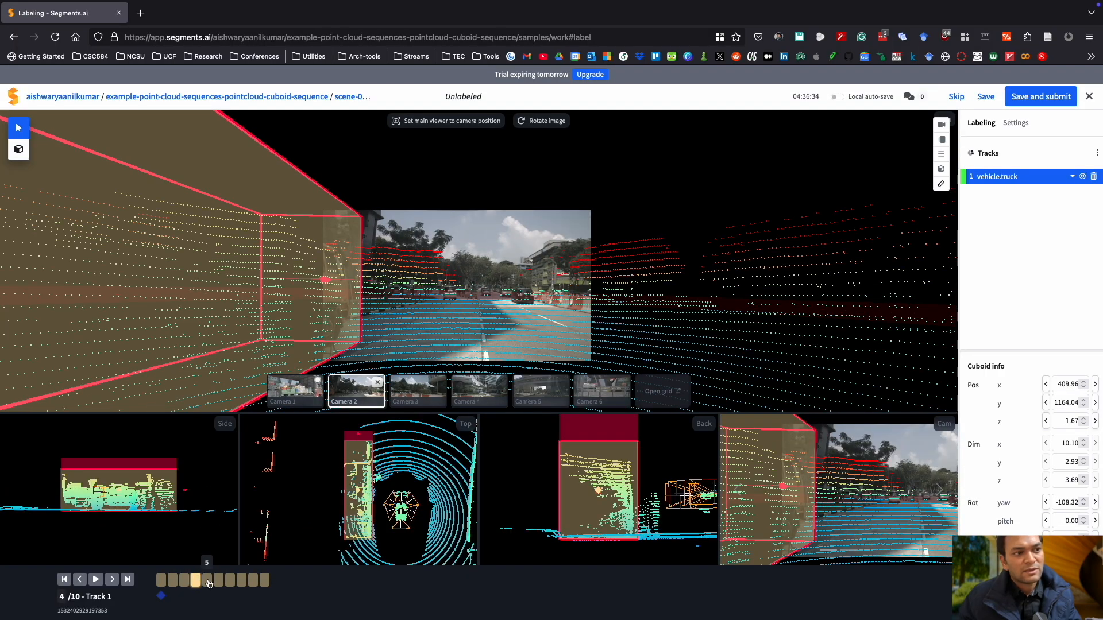
pyautogui.click(207, 581)
pyautogui.click(219, 582)
pyautogui.click(230, 583)
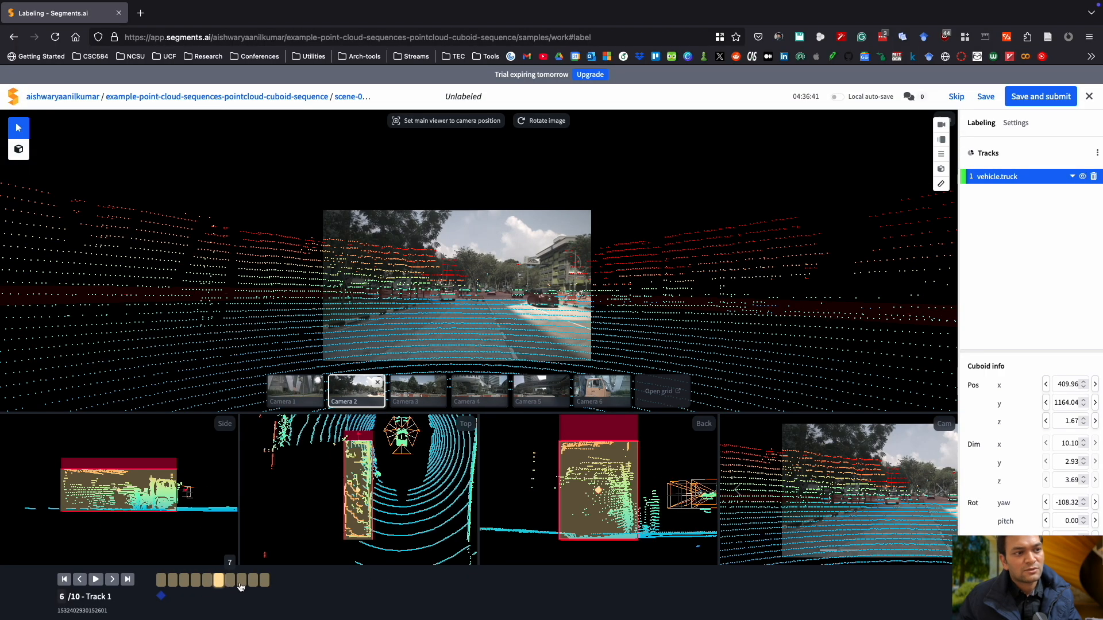
pyautogui.click(241, 582)
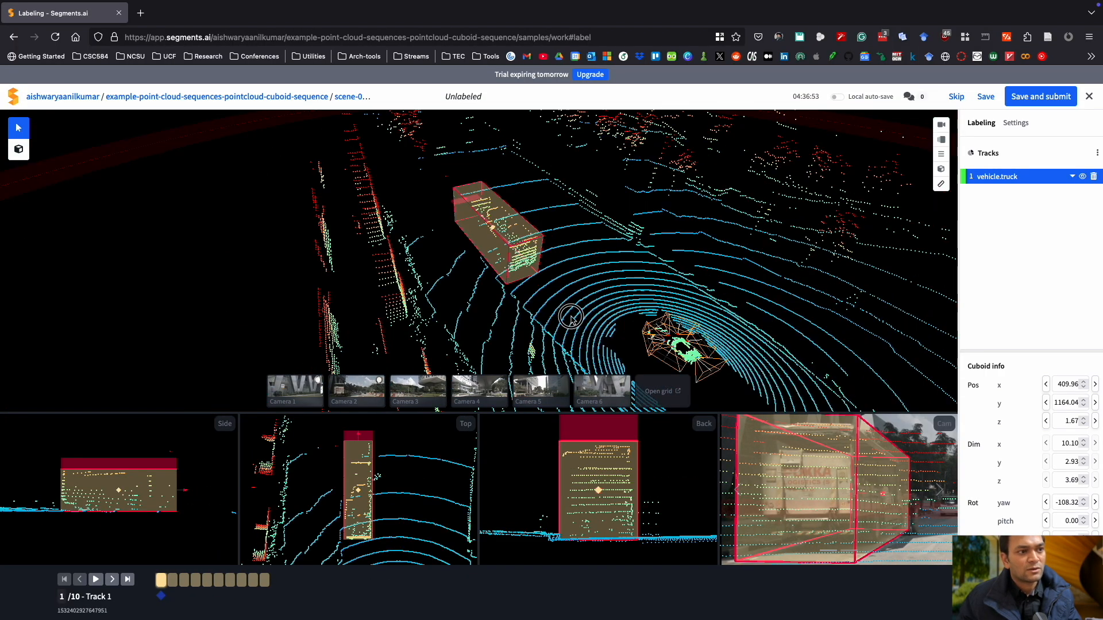
# Inspect the labeled truck in the 3D view and preview camera images 2, 3 and 4.
pyautogui.moveTo(505, 229); pyautogui.dragTo(475, 305)
pyautogui.scroll(10, 505, 197)
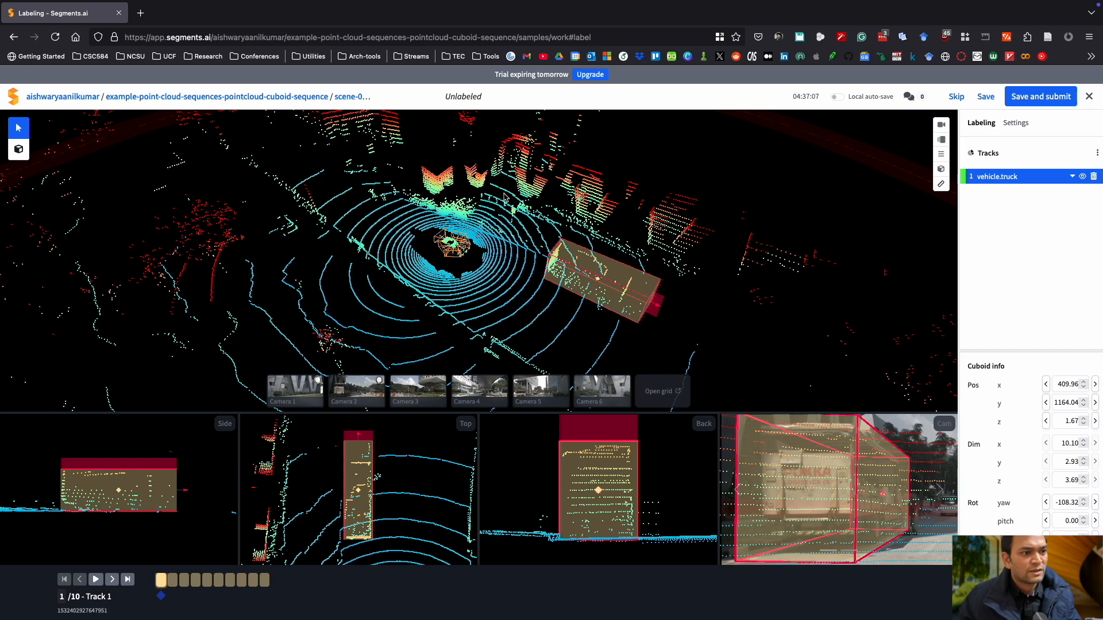
pyautogui.scroll(-2, 532, 203)
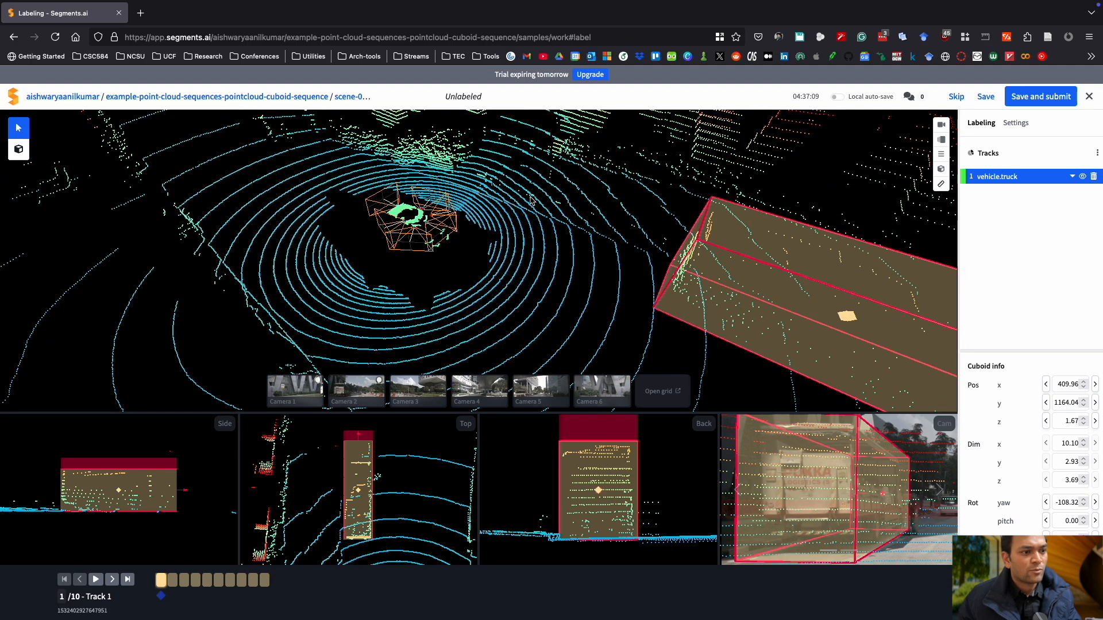
pyautogui.click(357, 391)
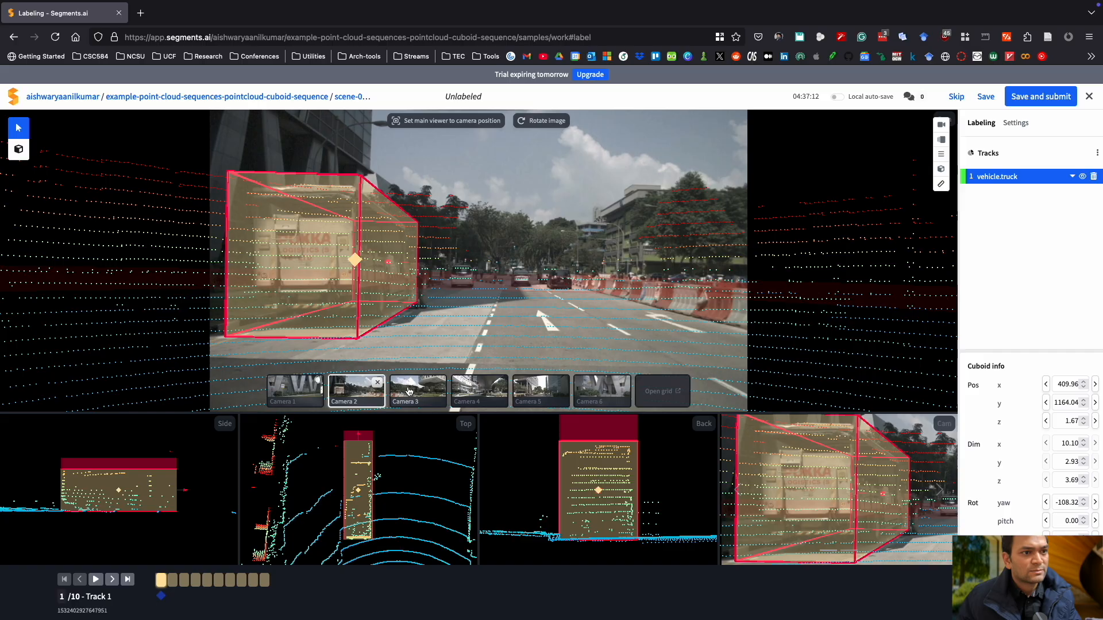
pyautogui.click(409, 392)
pyautogui.click(477, 396)
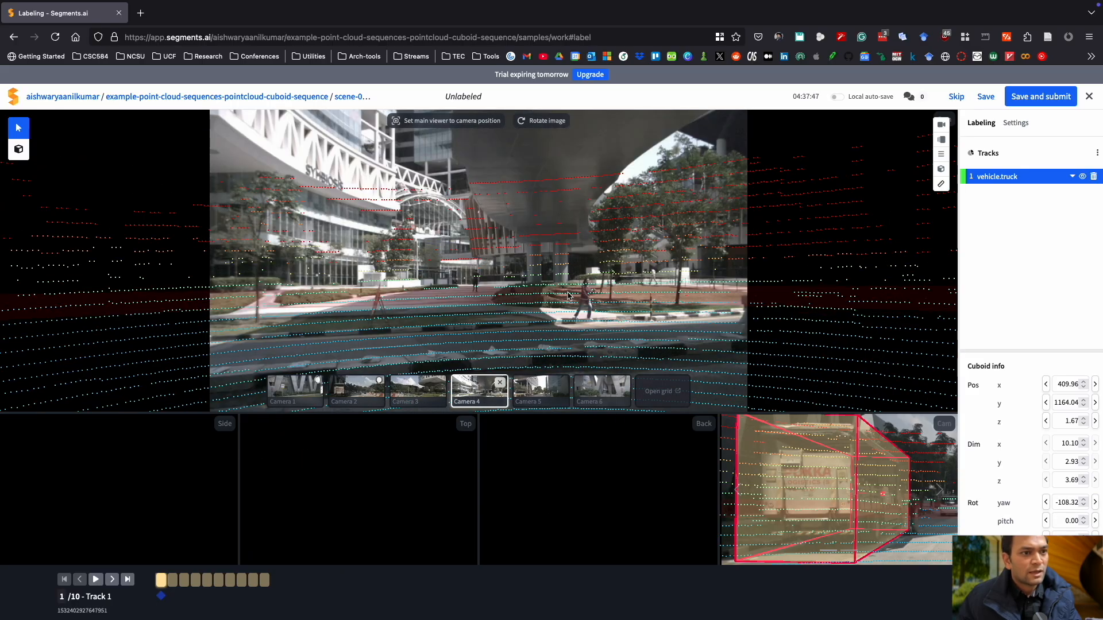
# Close camera 4's preview, open camera 5's image and set the main viewer to camera 5's position.
pyautogui.click(504, 385)
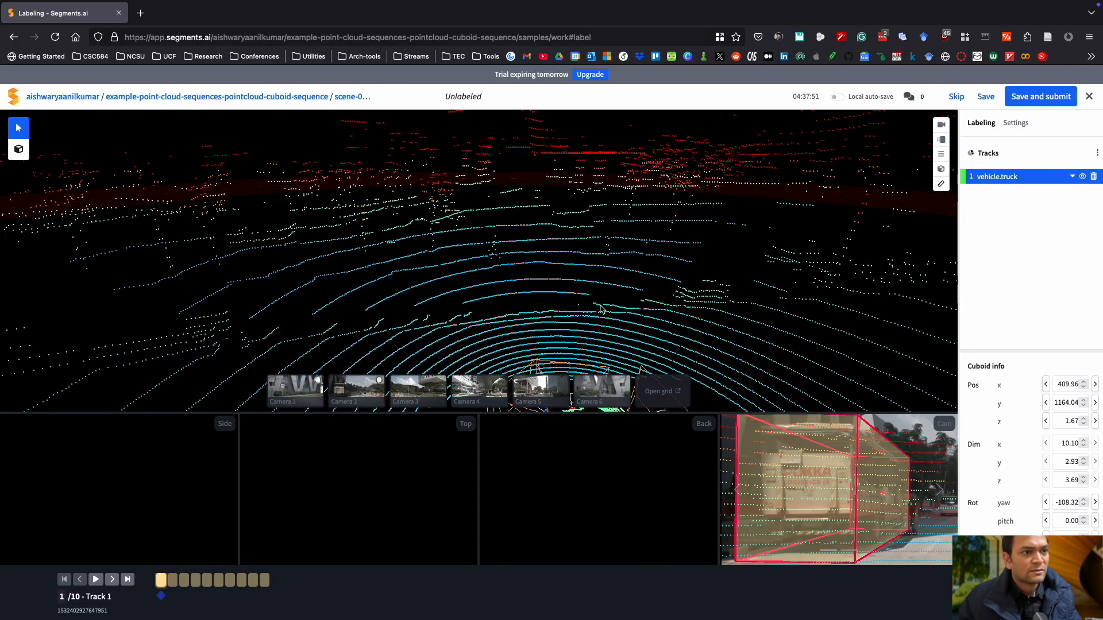
pyautogui.scroll(-6, 600, 309)
pyautogui.moveTo(521, 336); pyautogui.dragTo(600, 349)
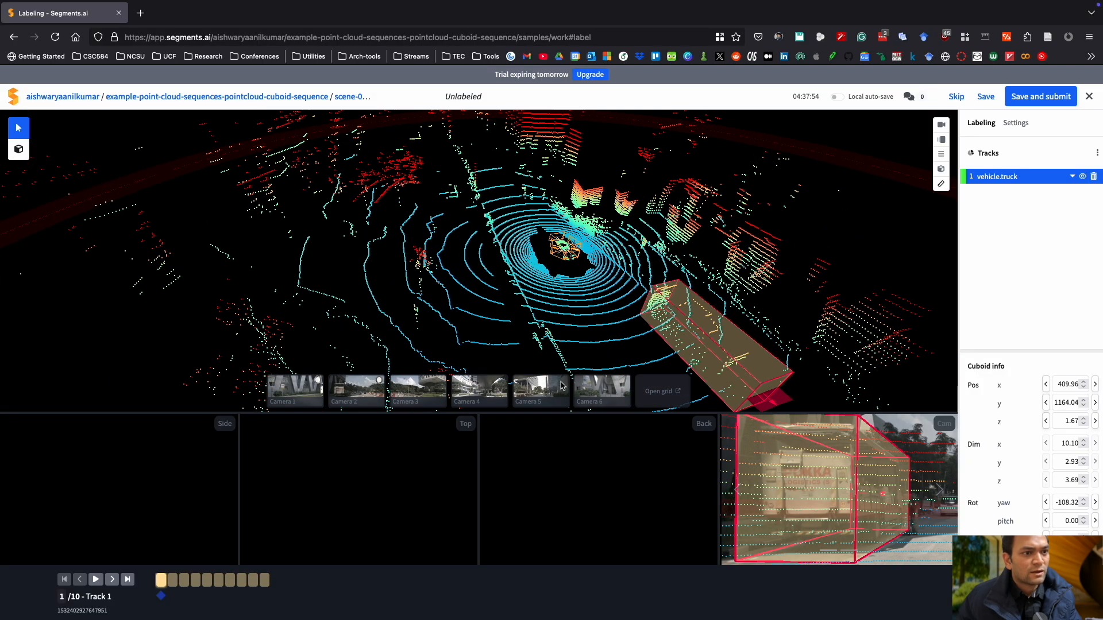
pyautogui.moveTo(602, 393); pyautogui.dragTo(603, 392)
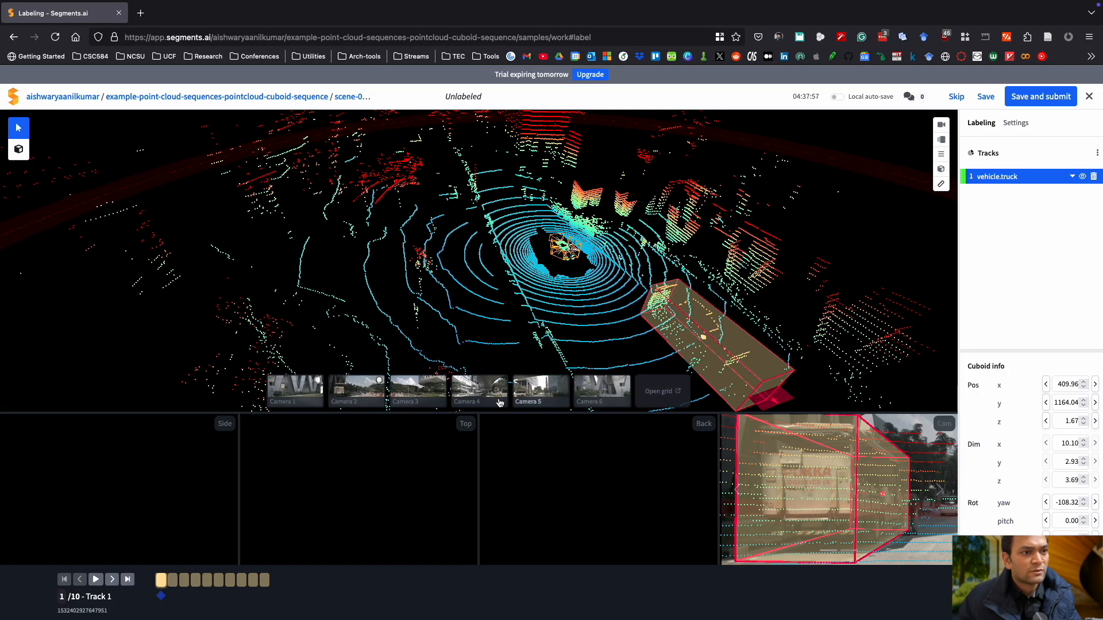
pyautogui.click(522, 399)
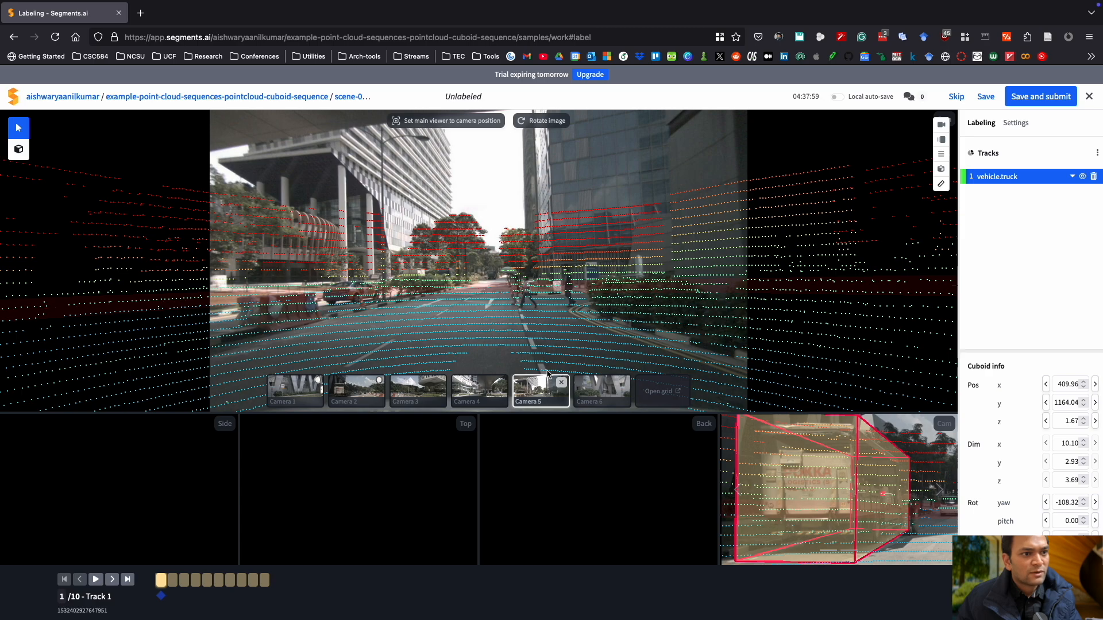
pyautogui.click(480, 122)
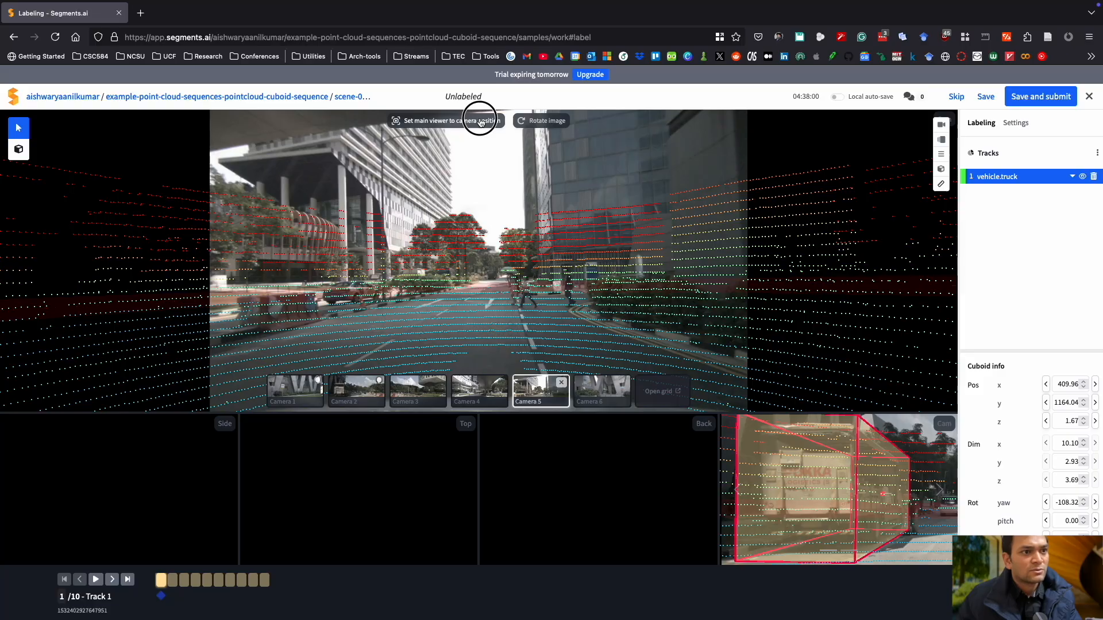
pyautogui.click(484, 127)
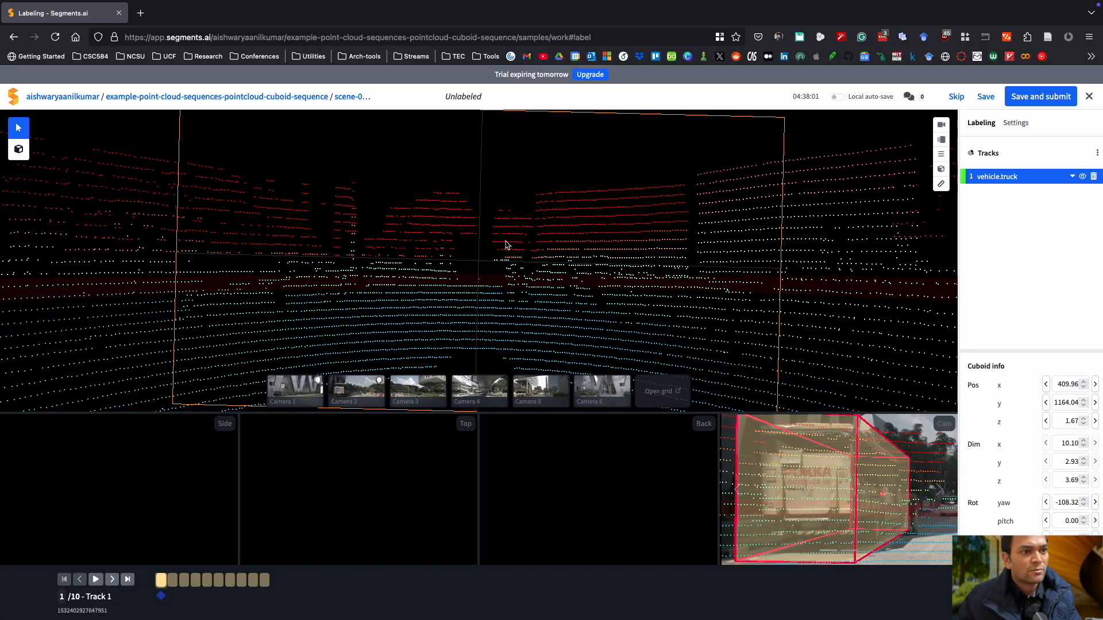
# Create a new cuboid on the object just ahead of the ego vehicle in the point cloud.
pyautogui.scroll(-5, 544, 274)
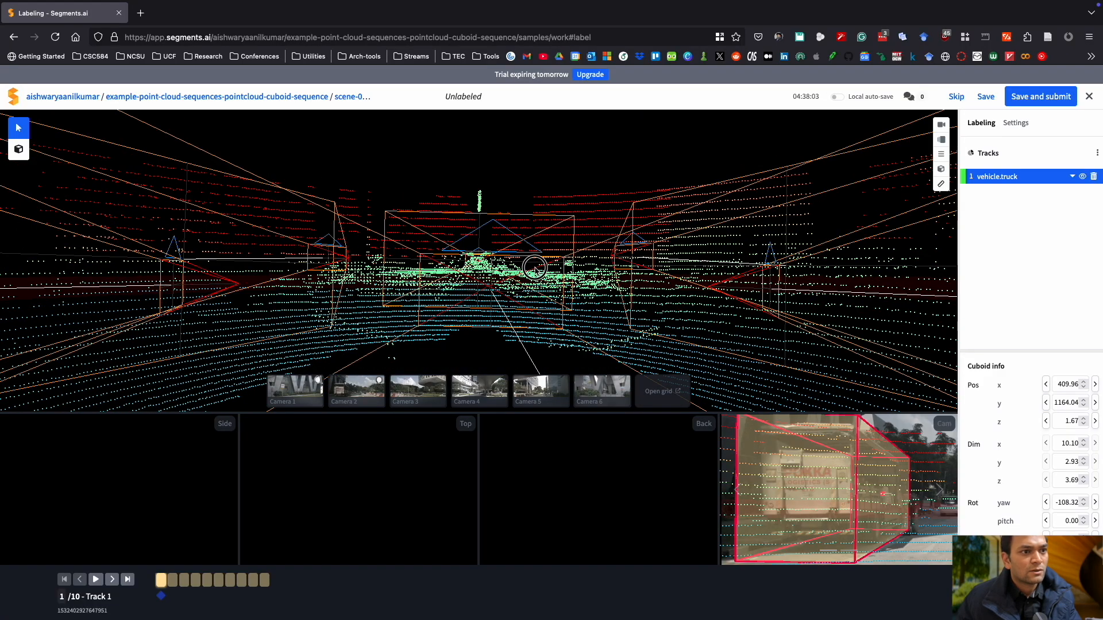
pyautogui.moveTo(535, 259); pyautogui.dragTo(534, 278)
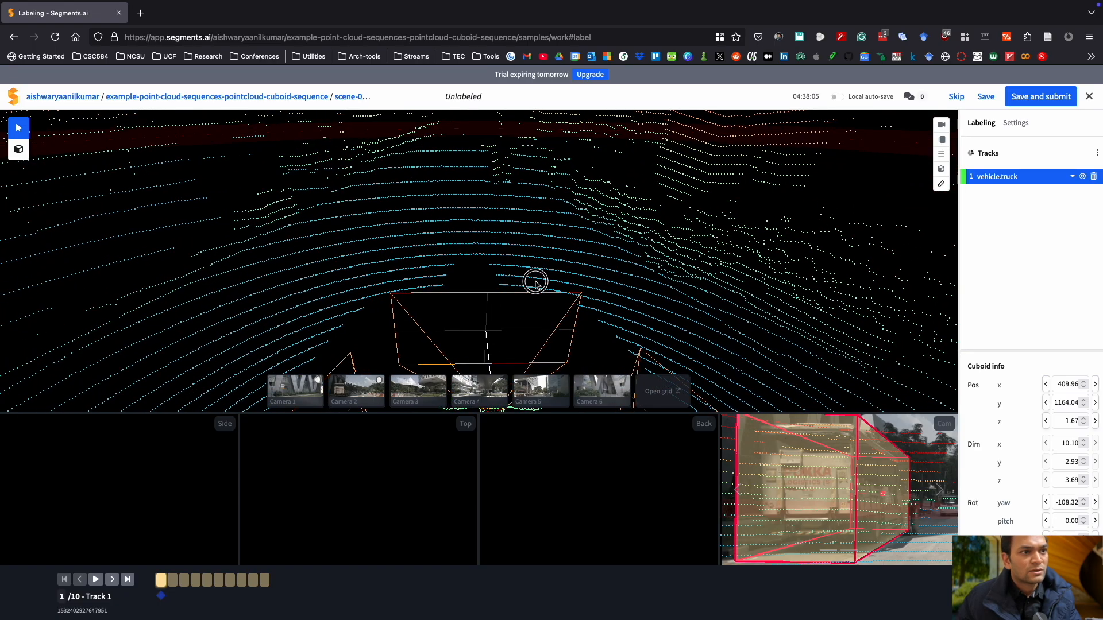
pyautogui.scroll(-5, 475, 207)
pyautogui.moveTo(451, 243); pyautogui.dragTo(500, 330)
pyautogui.scroll(-3, 518, 320)
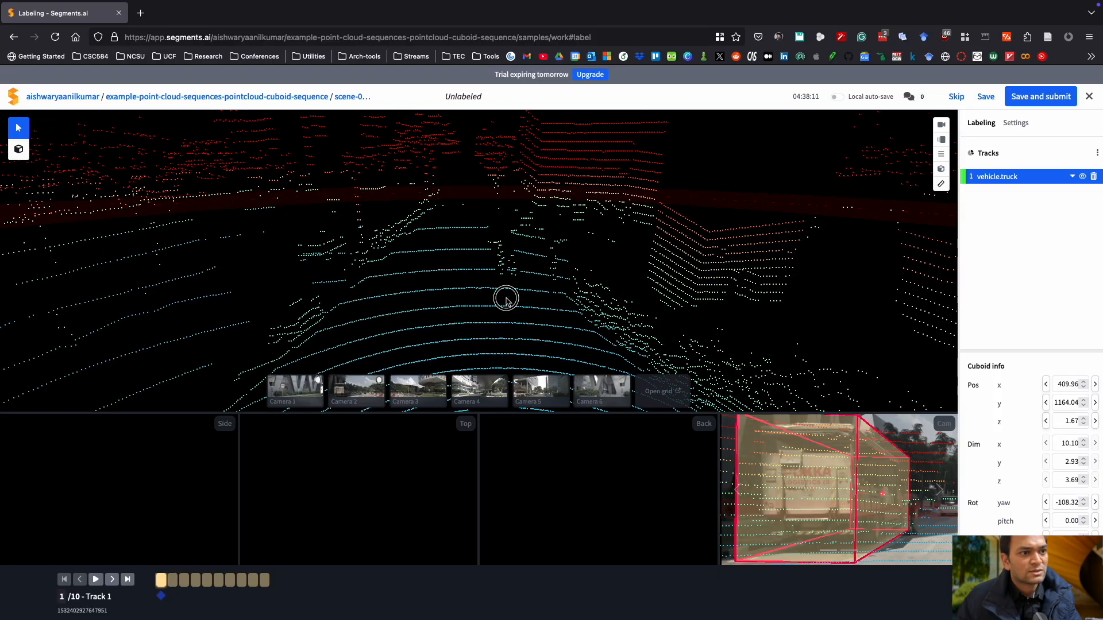
pyautogui.moveTo(509, 276); pyautogui.dragTo(513, 318)
pyautogui.moveTo(522, 274); pyautogui.dragTo(522, 306)
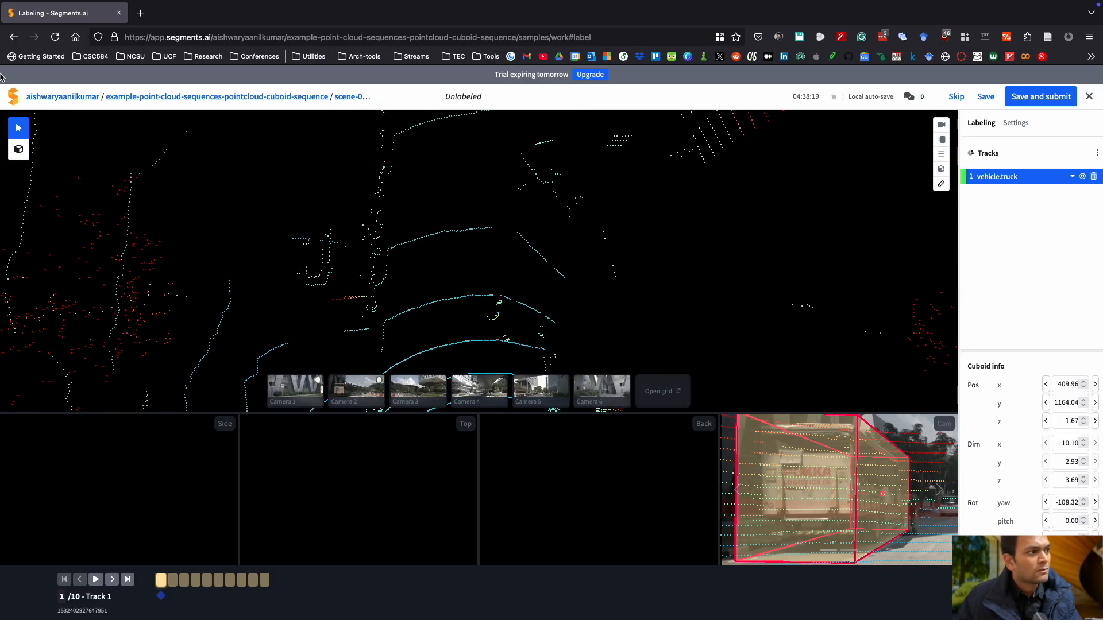
pyautogui.click(18, 148)
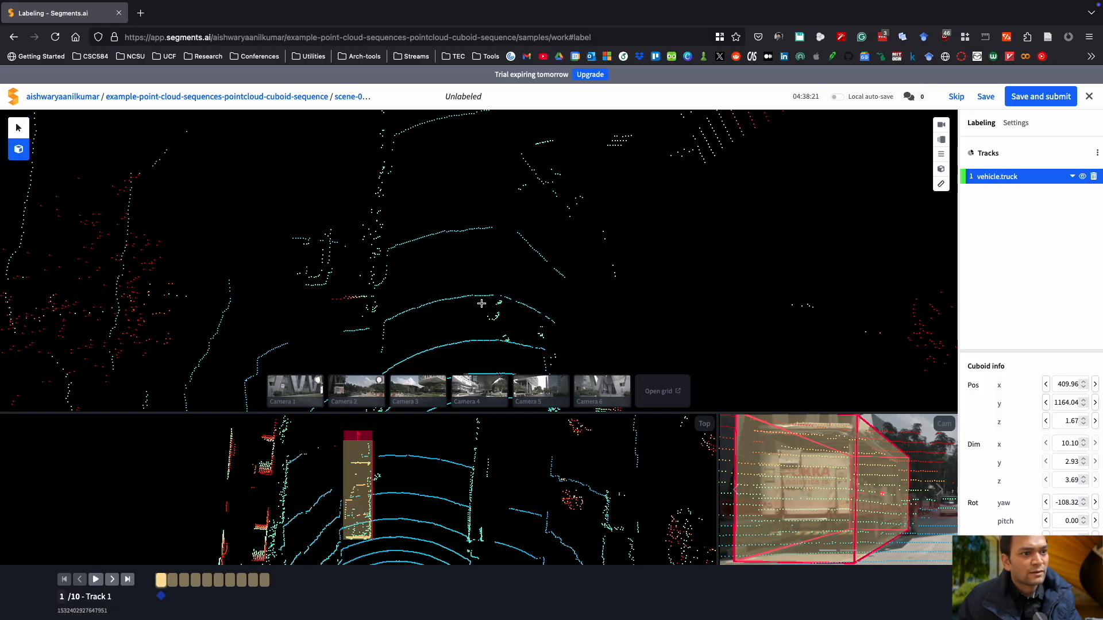
pyautogui.moveTo(483, 300); pyautogui.dragTo(489, 324)
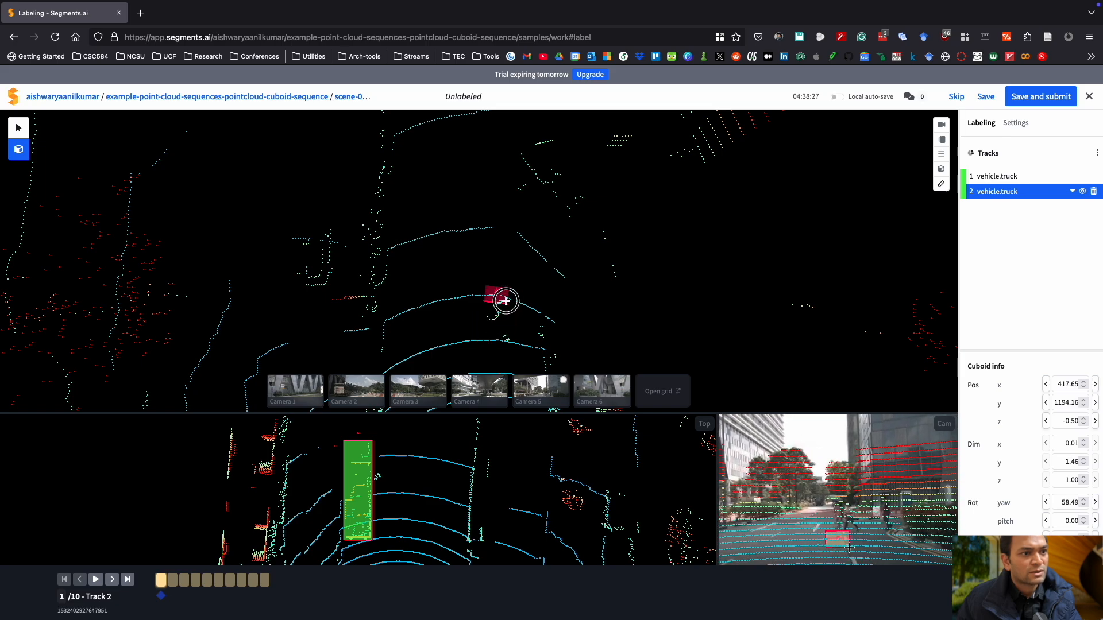
# Resize the new cuboid and rotate it to a yaw of about 157°, then raise it in the back view.
pyautogui.moveTo(506, 298); pyautogui.dragTo(498, 323)
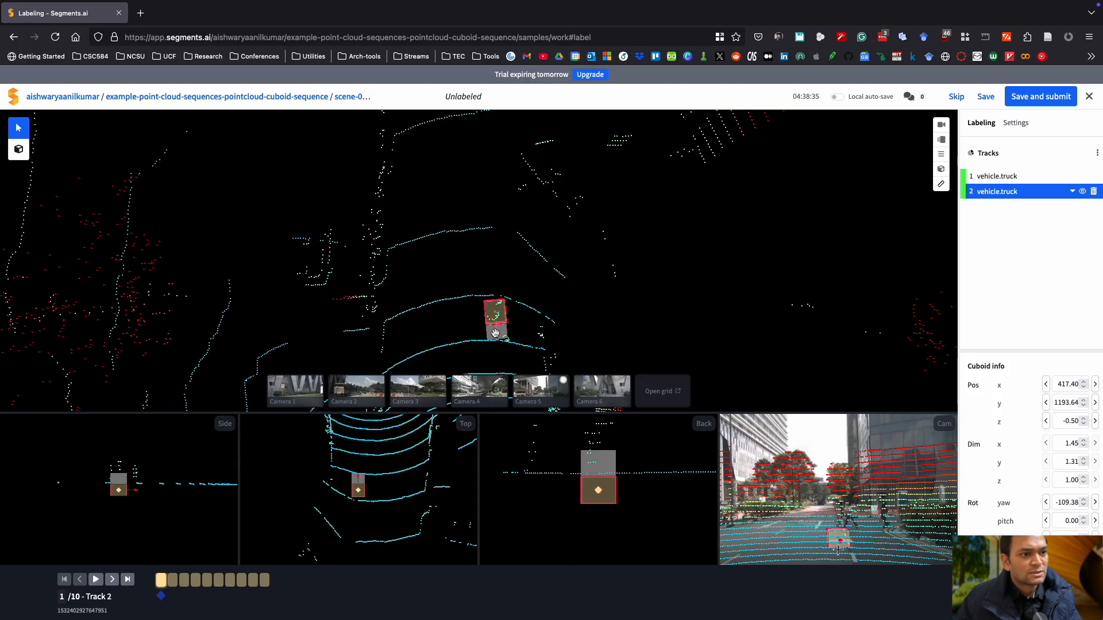
pyautogui.moveTo(492, 333); pyautogui.dragTo(470, 319)
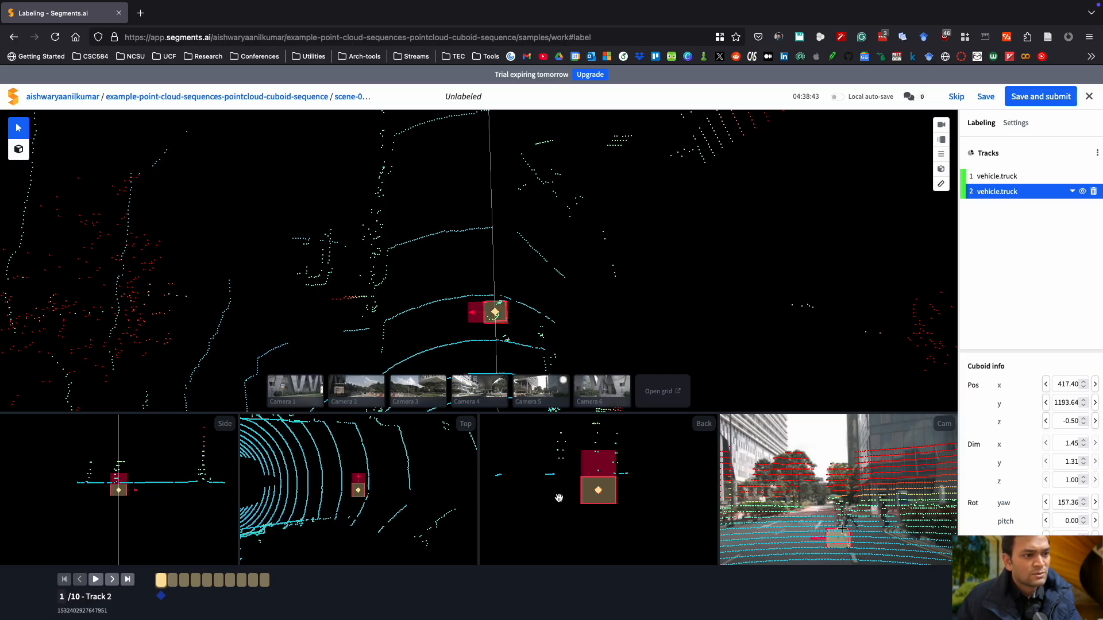
pyautogui.moveTo(598, 489); pyautogui.dragTo(600, 474)
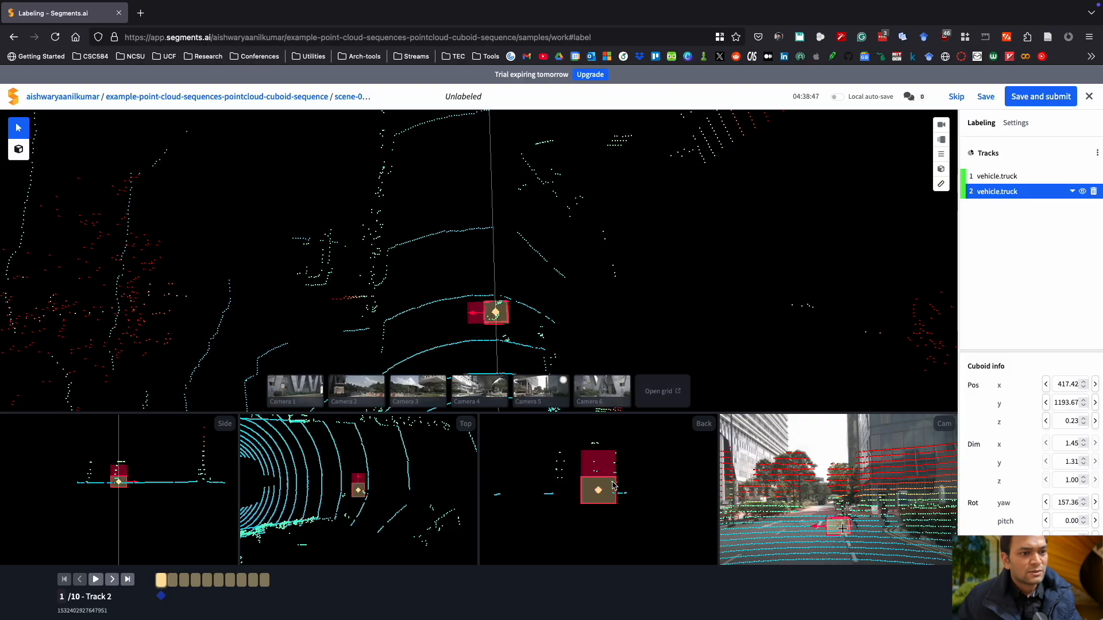
# Fit the cuboid in the back, side and top views to about 1.19 × 1.04 × 2.36 in size.
pyautogui.scroll(-5, 613, 485)
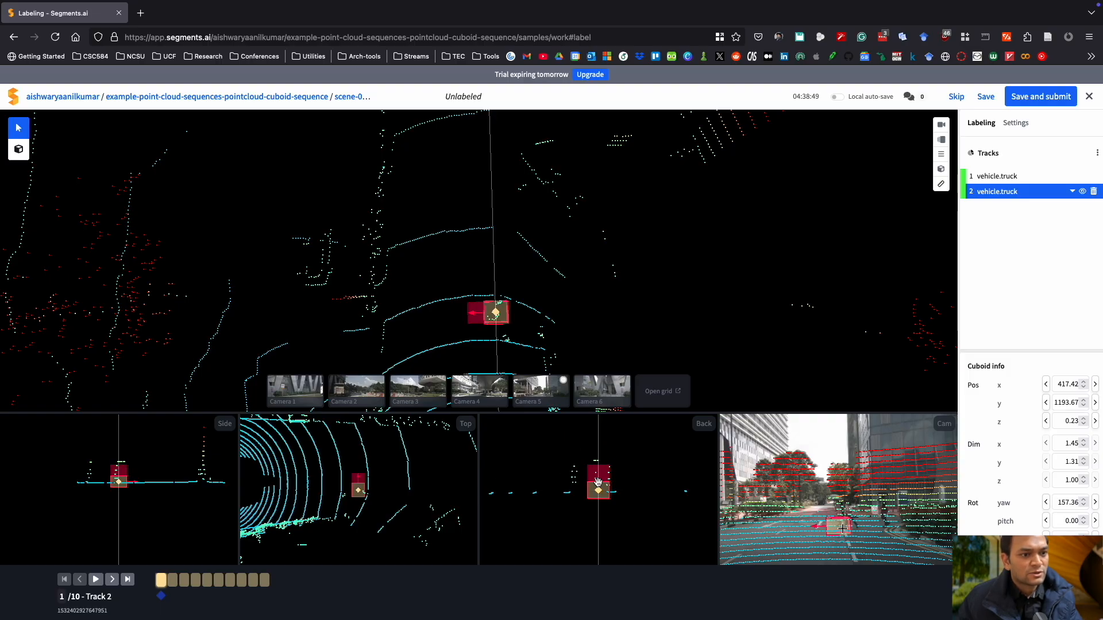
pyautogui.scroll(4, 599, 483)
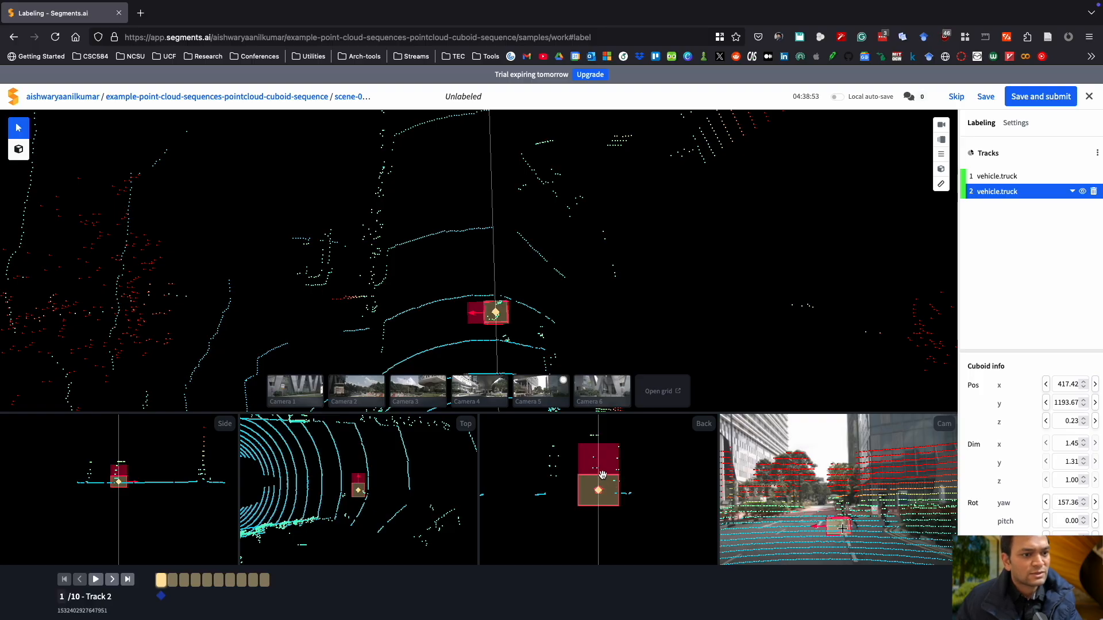
pyautogui.moveTo(589, 476); pyautogui.dragTo(589, 433)
pyautogui.moveTo(619, 497); pyautogui.dragTo(598, 483)
pyautogui.scroll(-5, 354, 499)
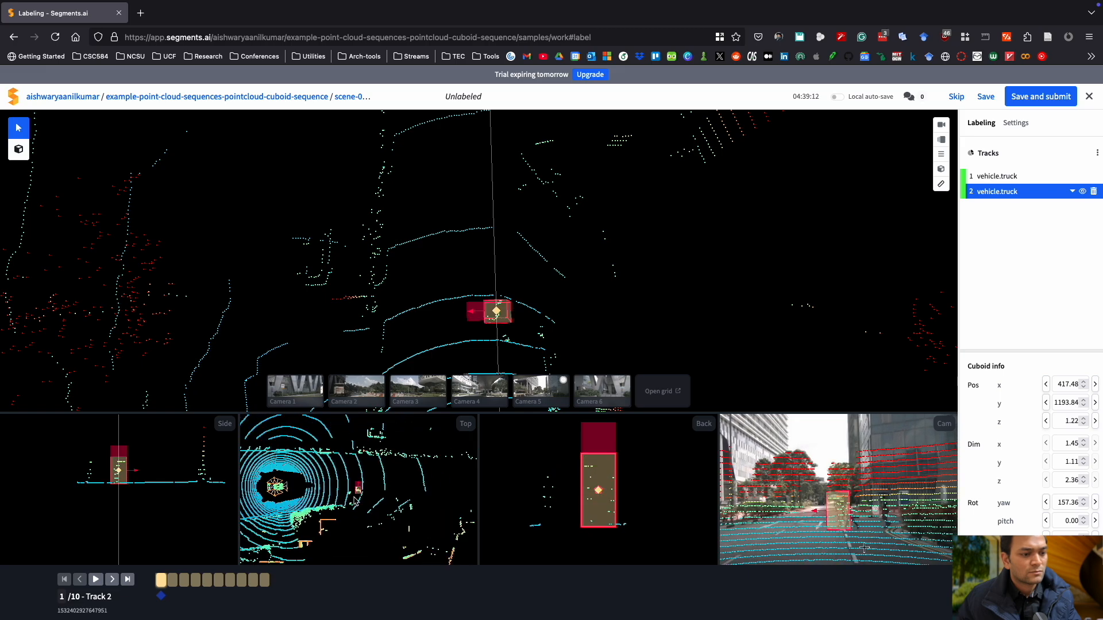
pyautogui.scroll(5, 356, 500)
pyautogui.scroll(5, 90, 492)
pyautogui.moveTo(91, 492); pyautogui.dragTo(101, 489)
pyautogui.moveTo(323, 503); pyautogui.dragTo(327, 503)
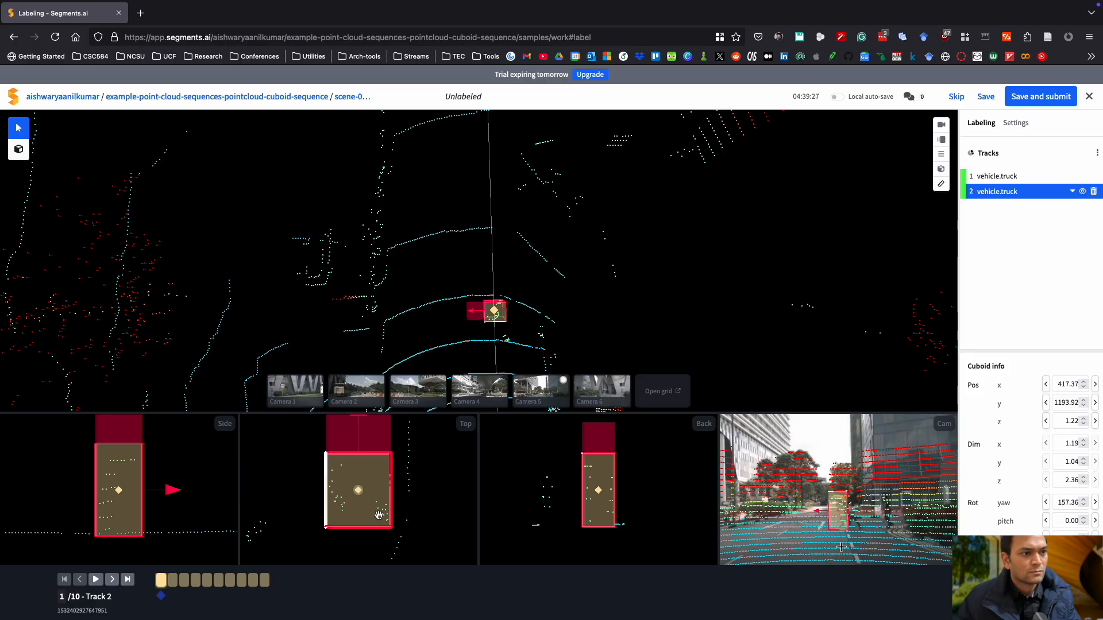
# Check the new cuboid's fit against the pedestrian in camera 5's image, then close the image.
pyautogui.scroll(5, 590, 323)
pyautogui.moveTo(590, 323); pyautogui.dragTo(561, 273)
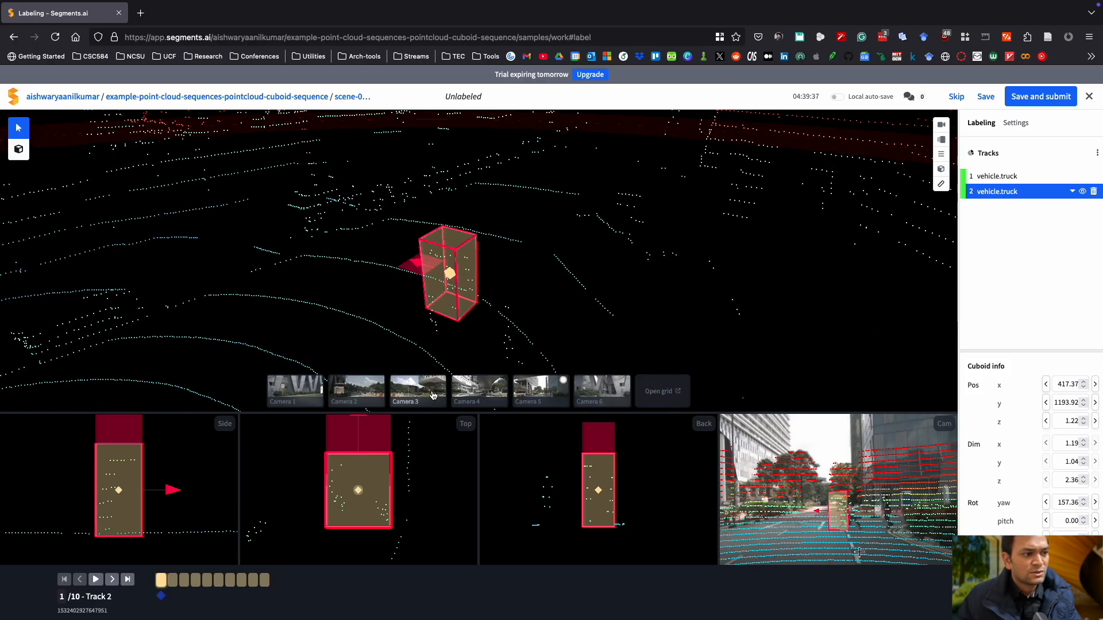
pyautogui.click(554, 392)
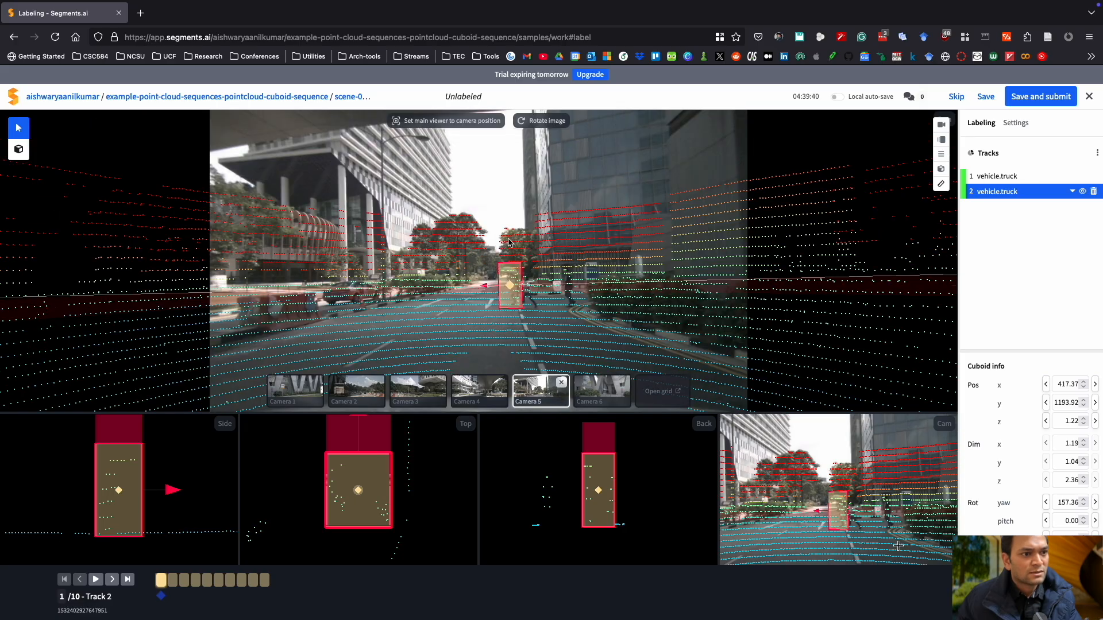
pyautogui.scroll(-4, 516, 296)
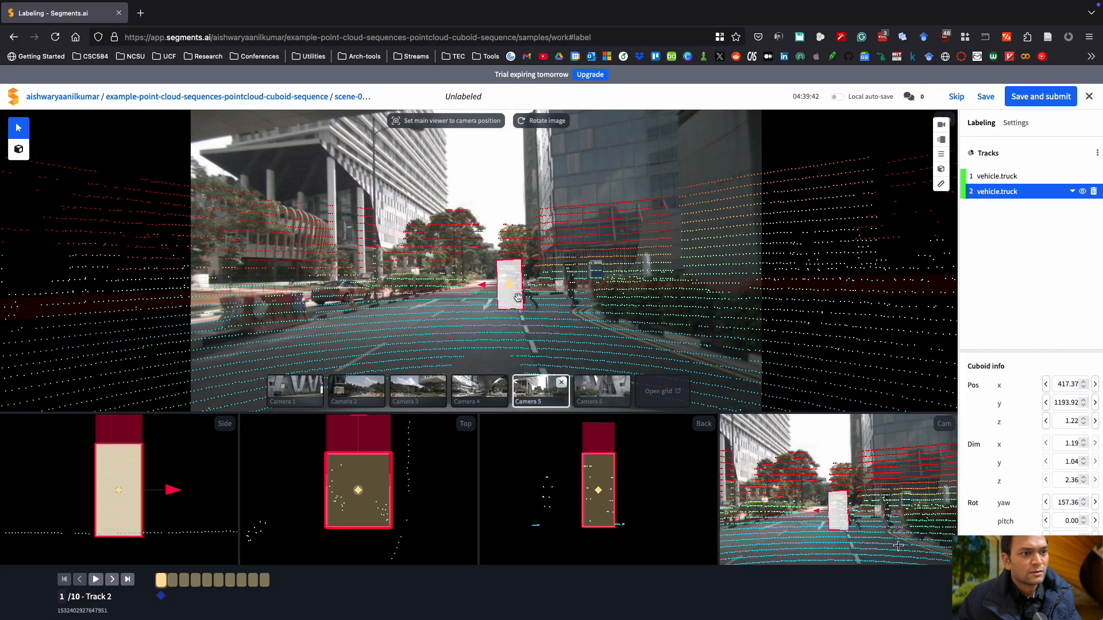
pyautogui.scroll(8, 518, 298)
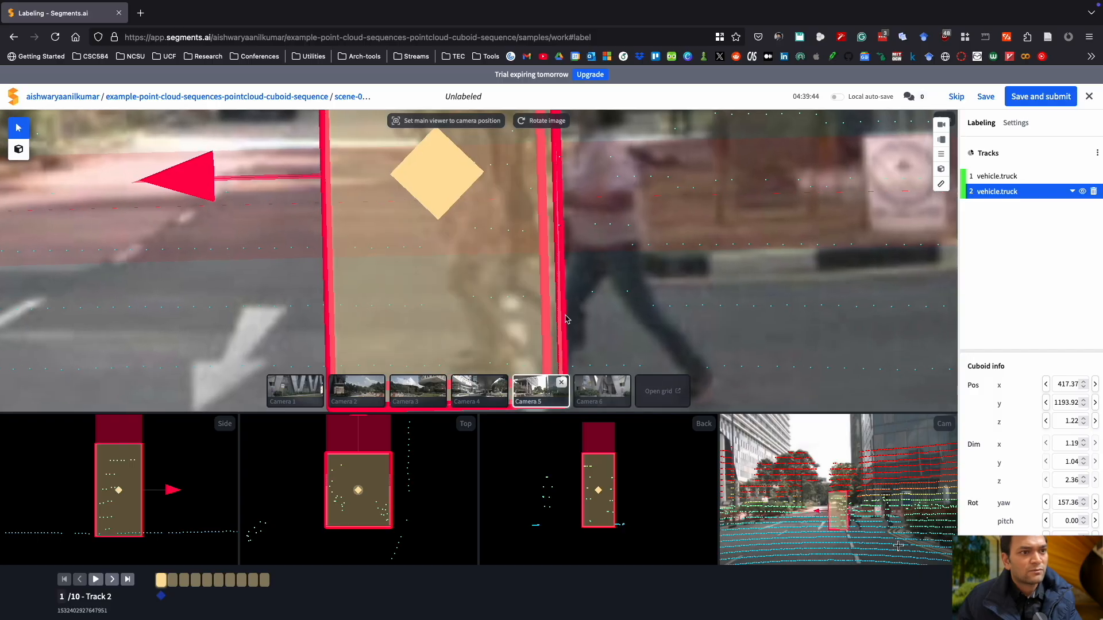
pyautogui.scroll(-2, 612, 319)
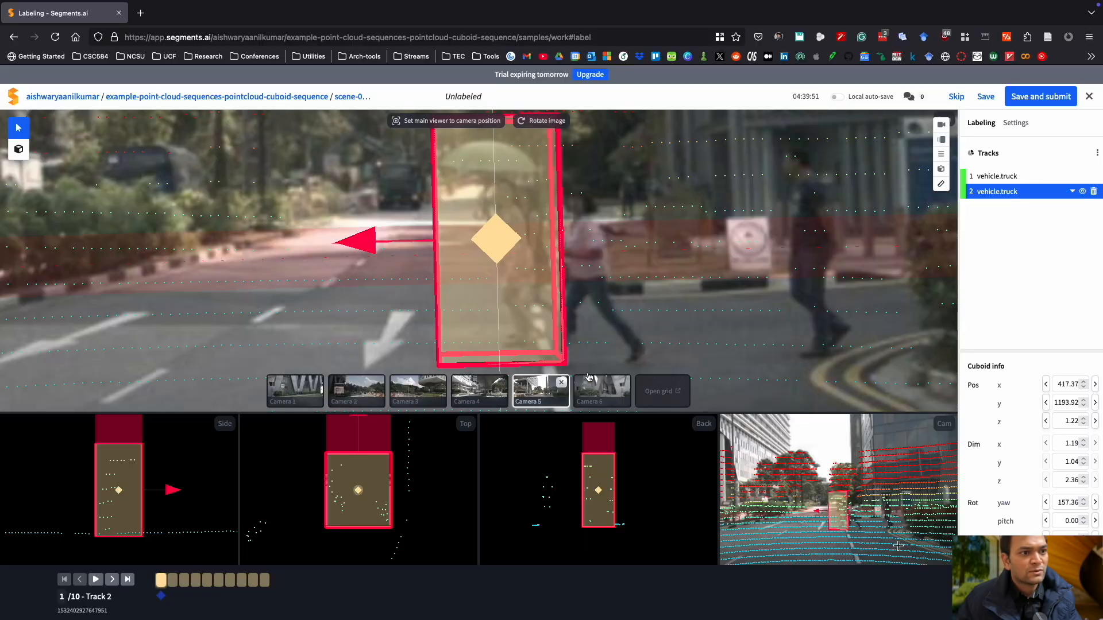
pyautogui.click(560, 384)
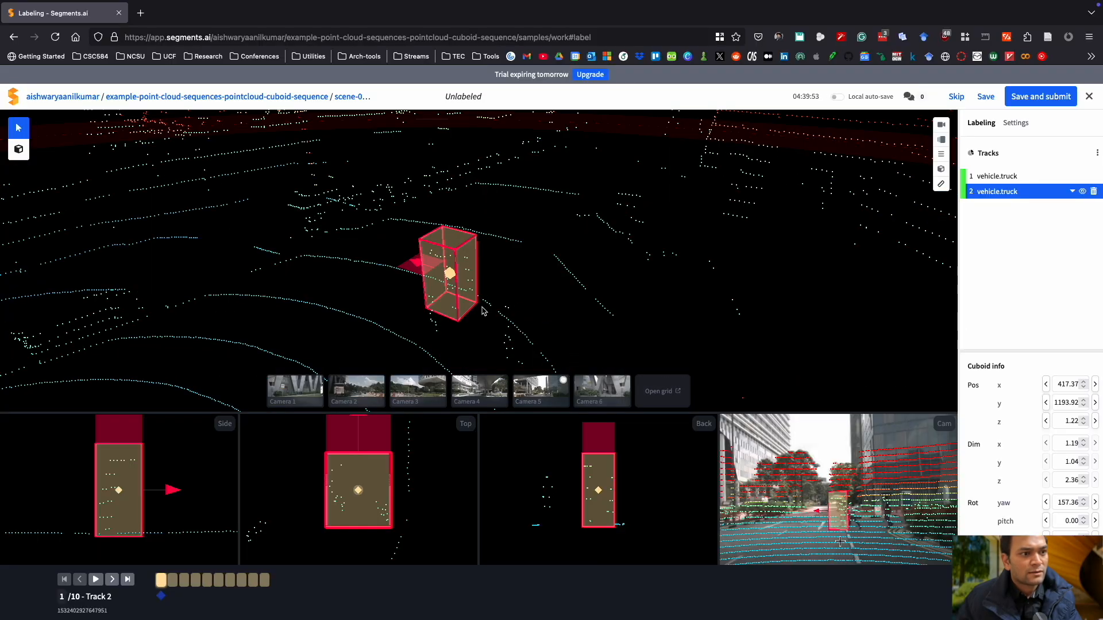
# Create a third cuboid on the nearer object beside the second cuboid.
pyautogui.moveTo(492, 324); pyautogui.dragTo(557, 317)
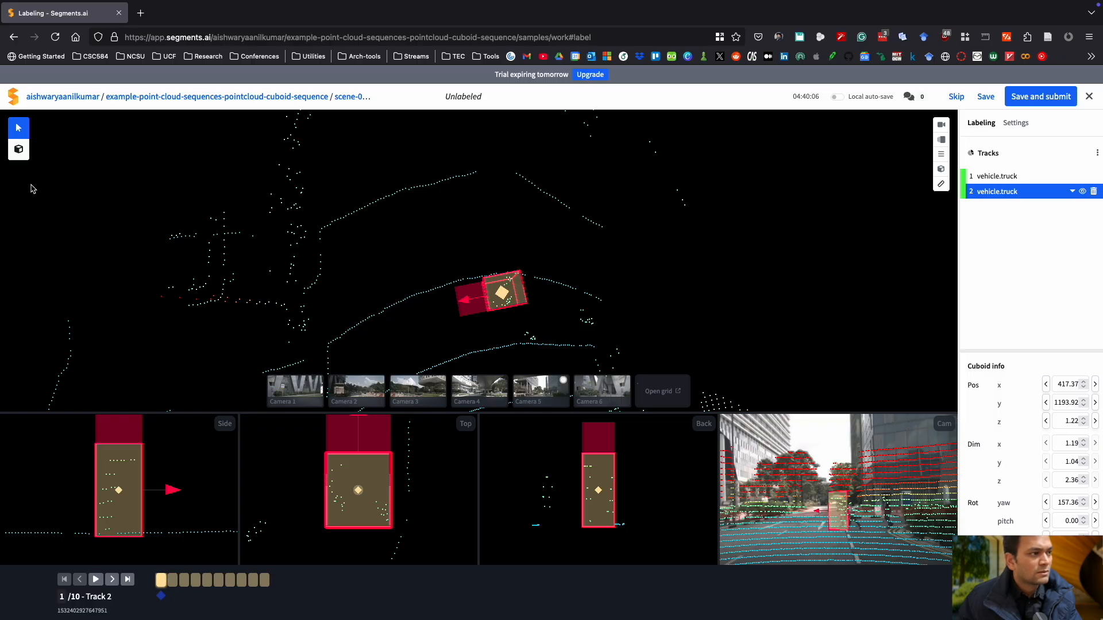
pyautogui.click(18, 150)
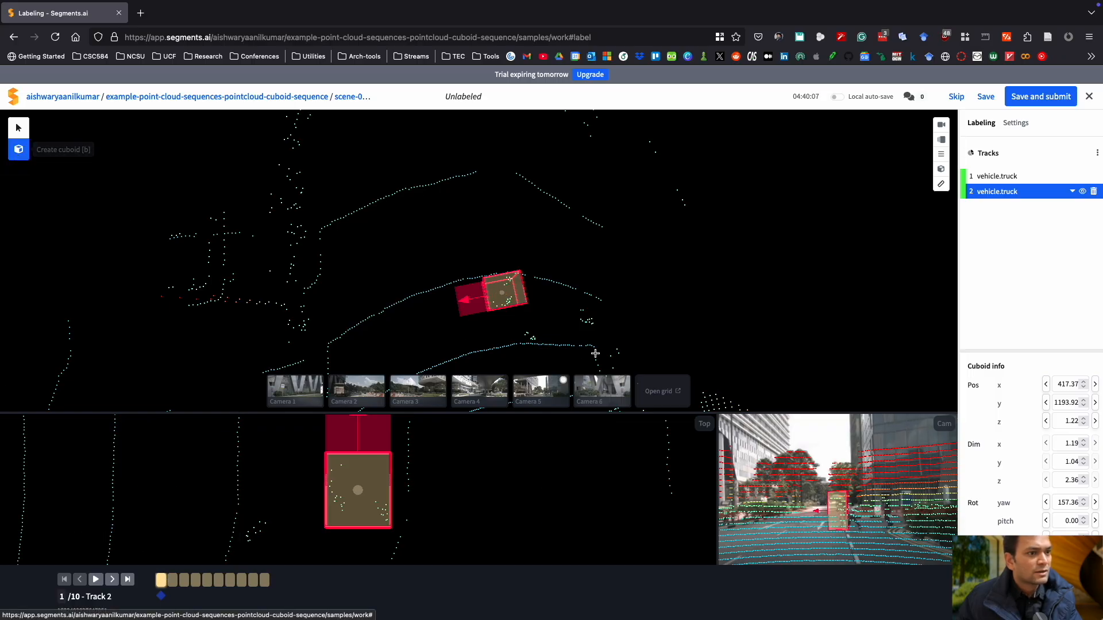
pyautogui.click(537, 344)
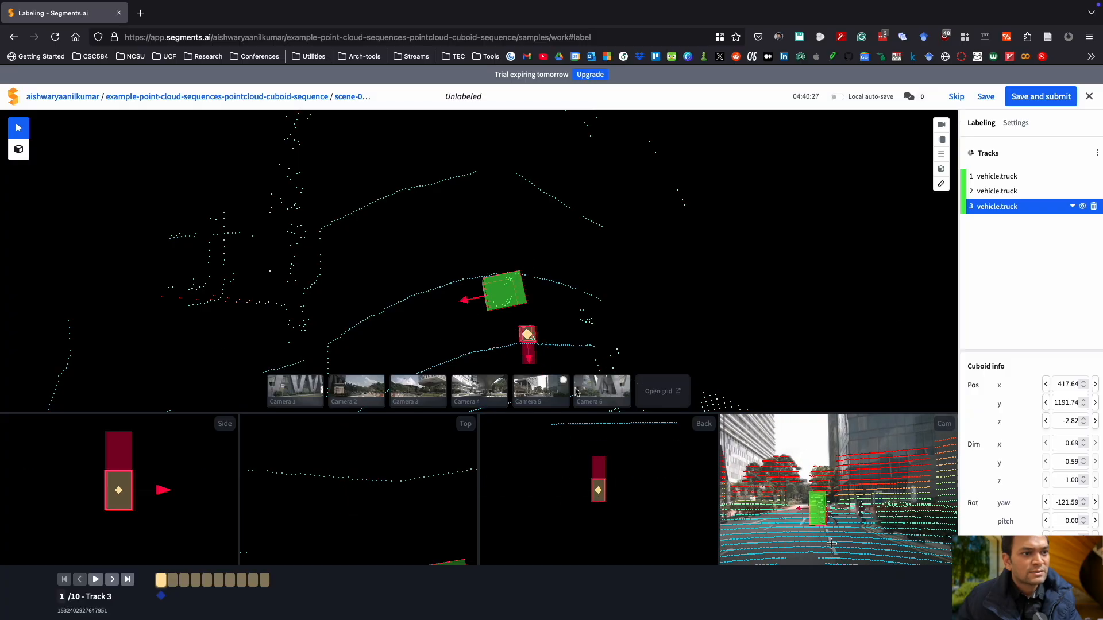
# Fit the third cuboid to about 0.44 × 0.46 × 1.51 and rotate it to a yaw of about 168°.
pyautogui.scroll(10, 603, 513)
pyautogui.moveTo(603, 497); pyautogui.dragTo(598, 540)
pyautogui.scroll(10, 361, 468)
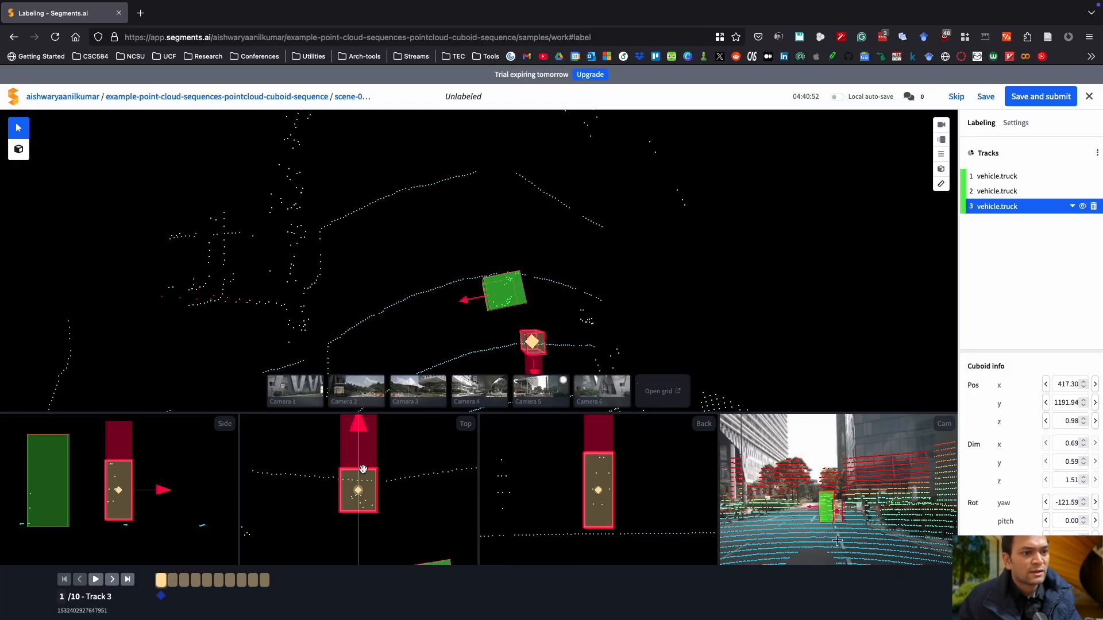
pyautogui.moveTo(376, 488); pyautogui.dragTo(368, 488)
pyautogui.scroll(10, 361, 478)
pyautogui.moveTo(359, 451); pyautogui.dragTo(359, 467)
pyautogui.moveTo(359, 522); pyautogui.dragTo(358, 511)
pyautogui.click(541, 389)
pyautogui.scroll(10, 506, 303)
pyautogui.click(541, 390)
pyautogui.moveTo(546, 328); pyautogui.dragTo(554, 288)
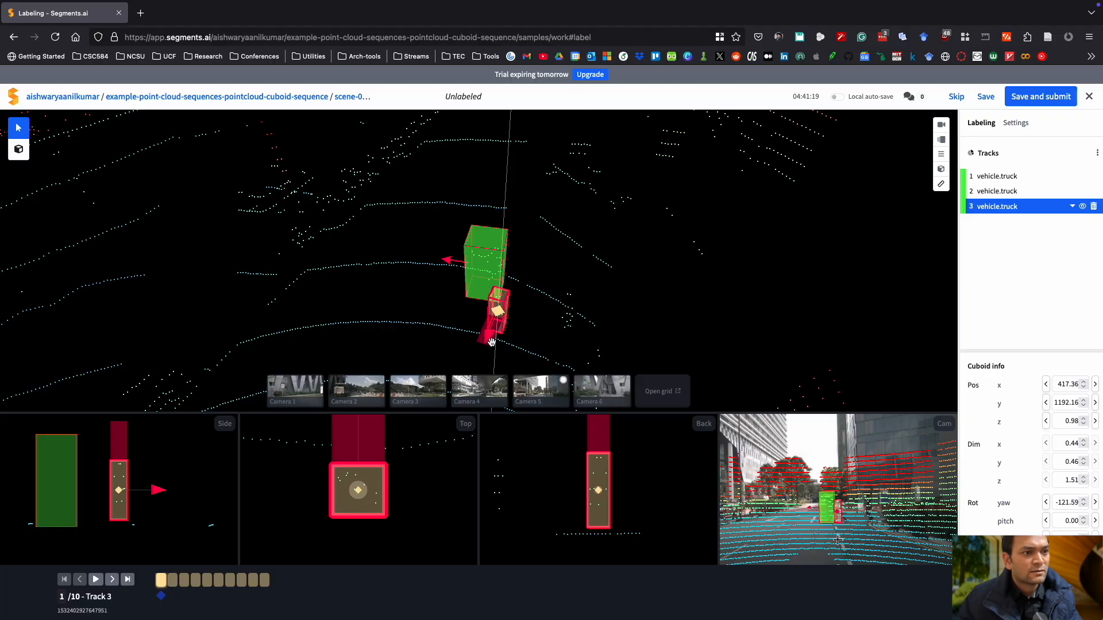
pyautogui.moveTo(488, 337); pyautogui.dragTo(466, 311)
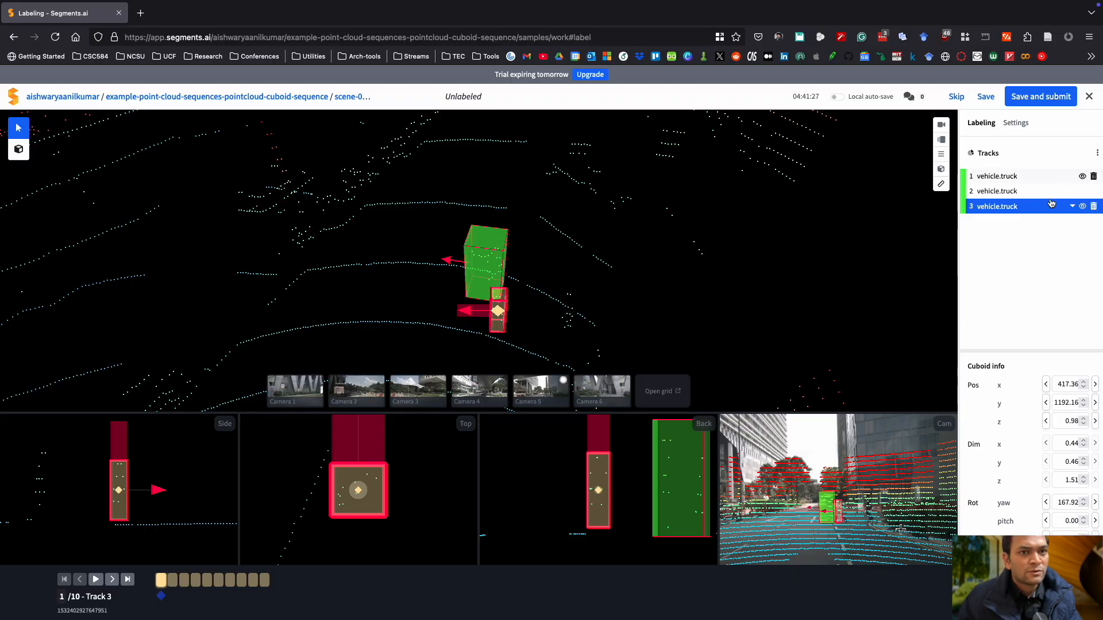
# Change track 3's label to human.pedestrian.adult.
pyautogui.click(1071, 207)
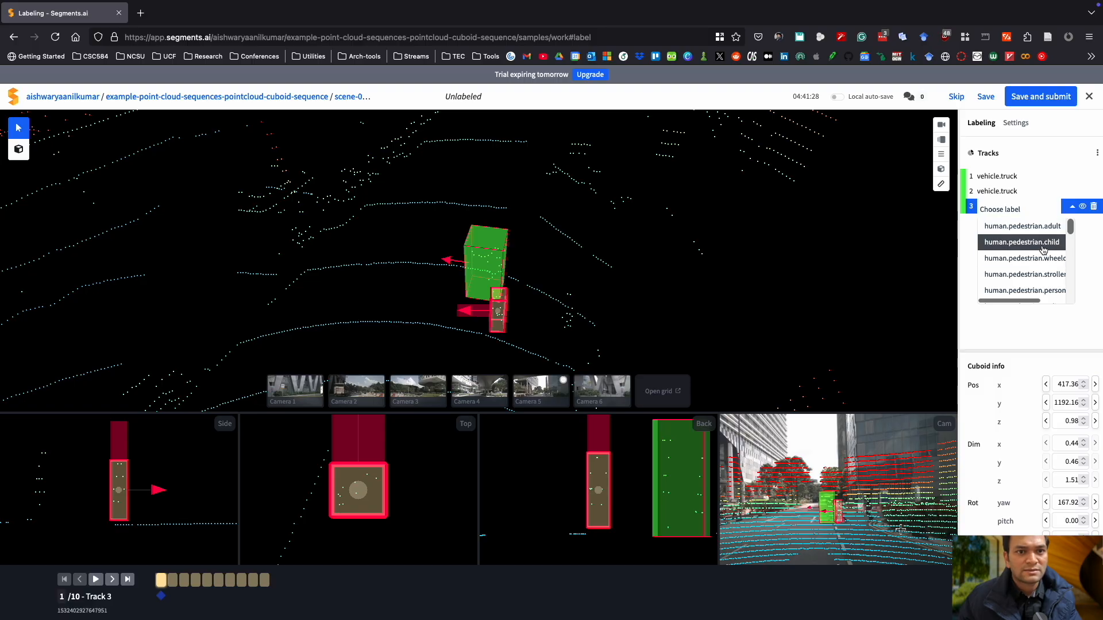
pyautogui.click(1042, 228)
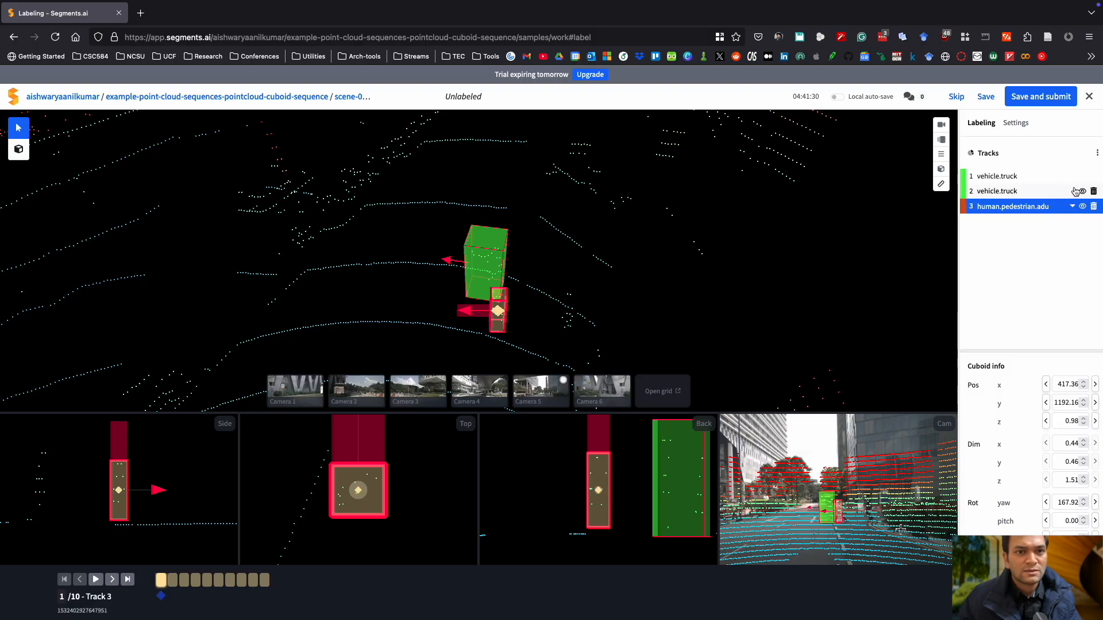
# Change track 2's label to human.pedestrian.child.
pyautogui.click(1072, 191)
pyautogui.click(1071, 191)
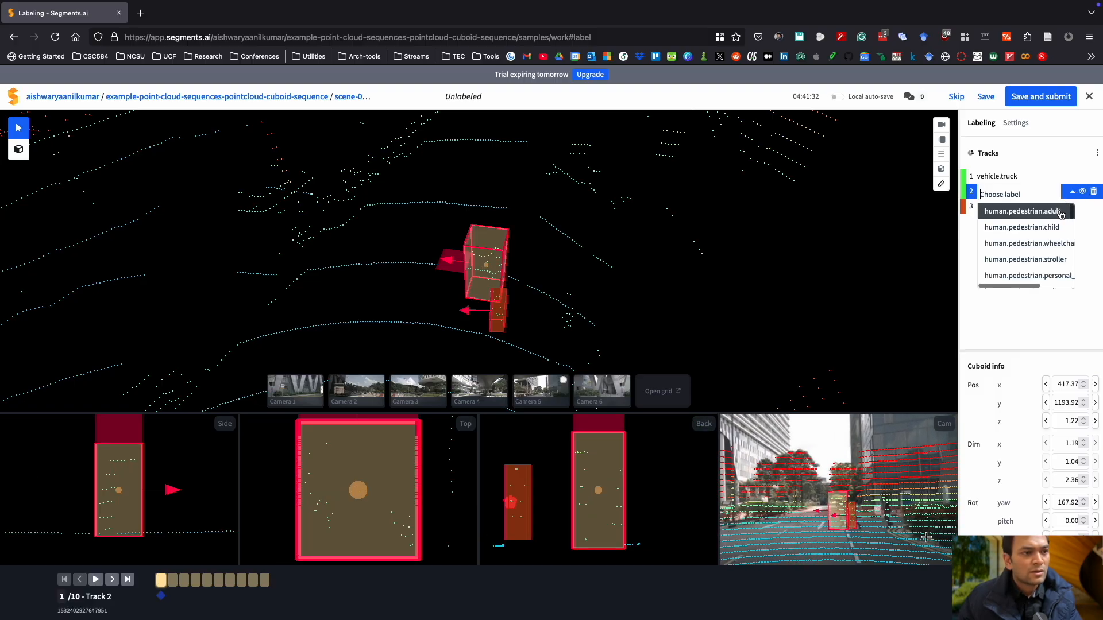
pyautogui.click(1043, 229)
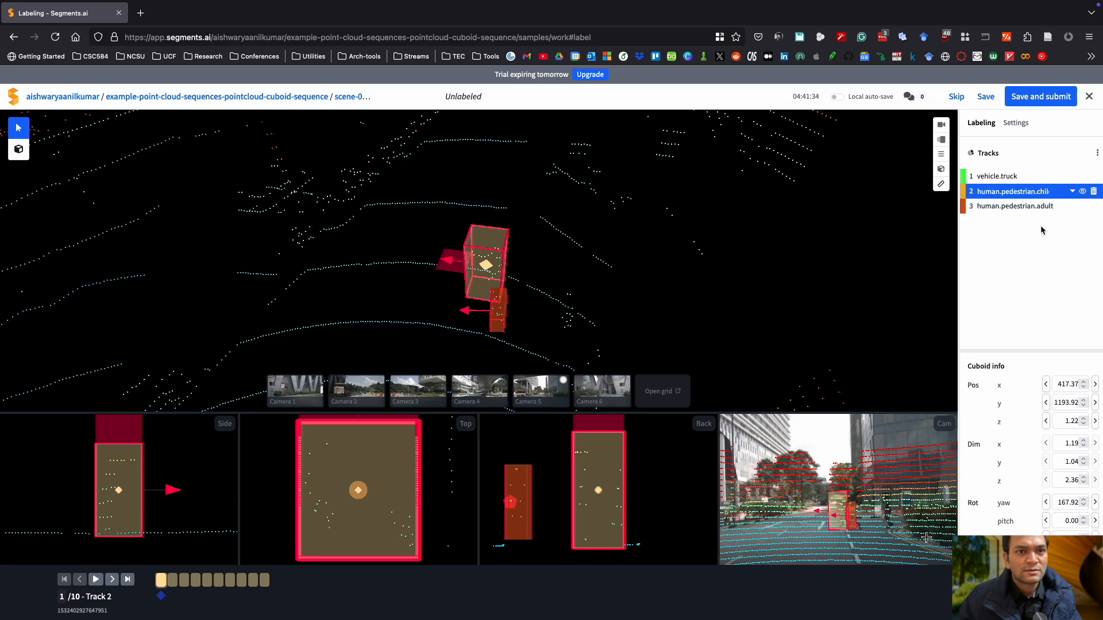
# Change track 2's label to human.pedestrian.adult and move to frame 2.
pyautogui.click(1071, 191)
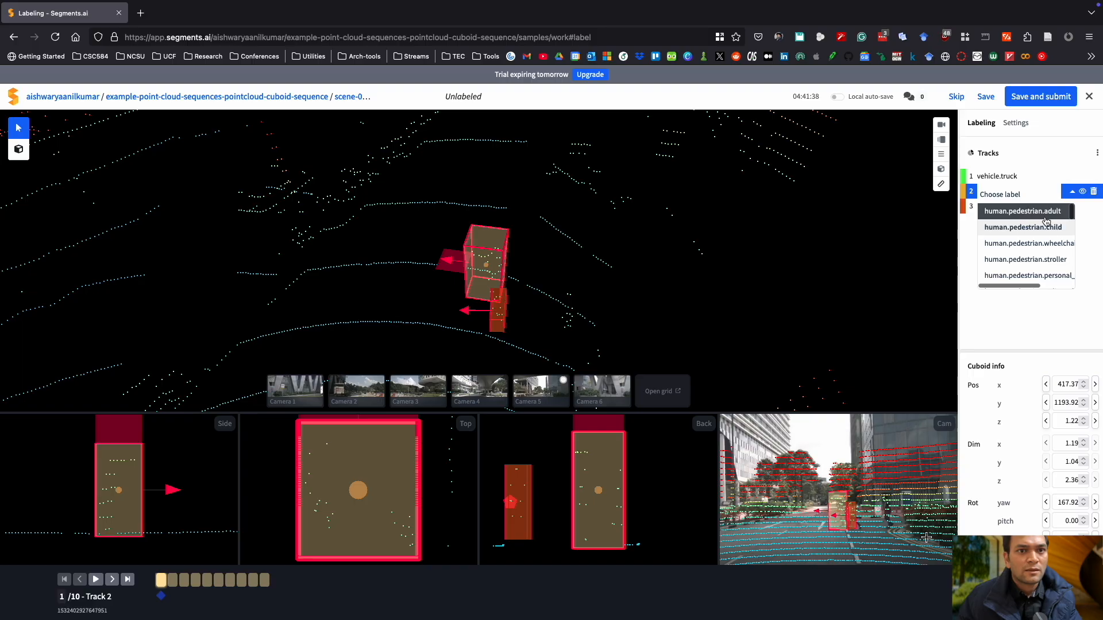
pyautogui.click(1045, 213)
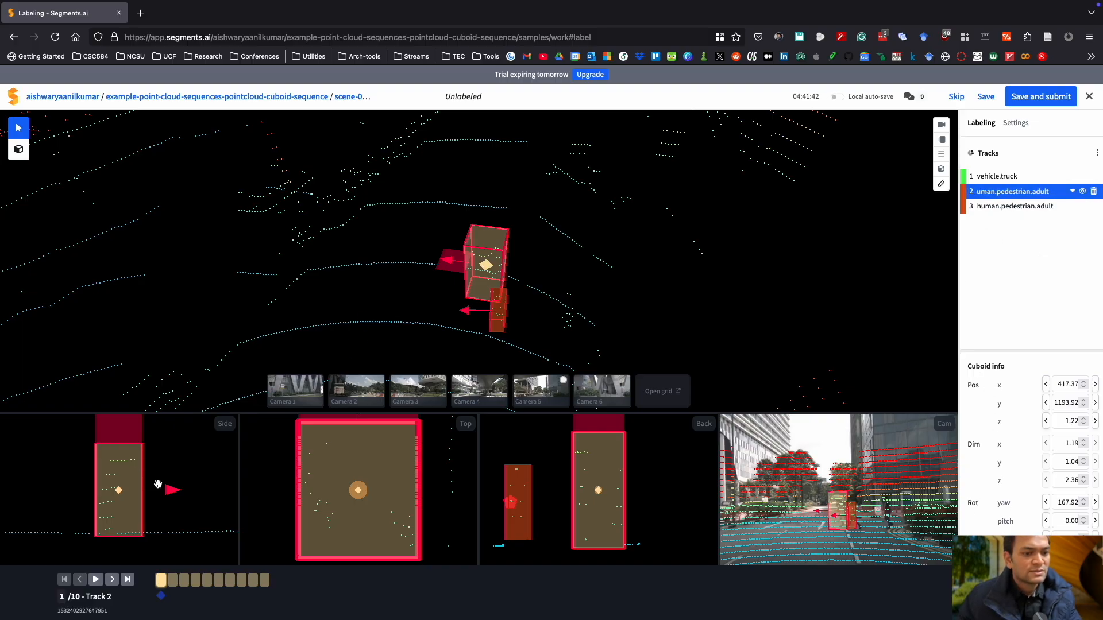
pyautogui.click(171, 581)
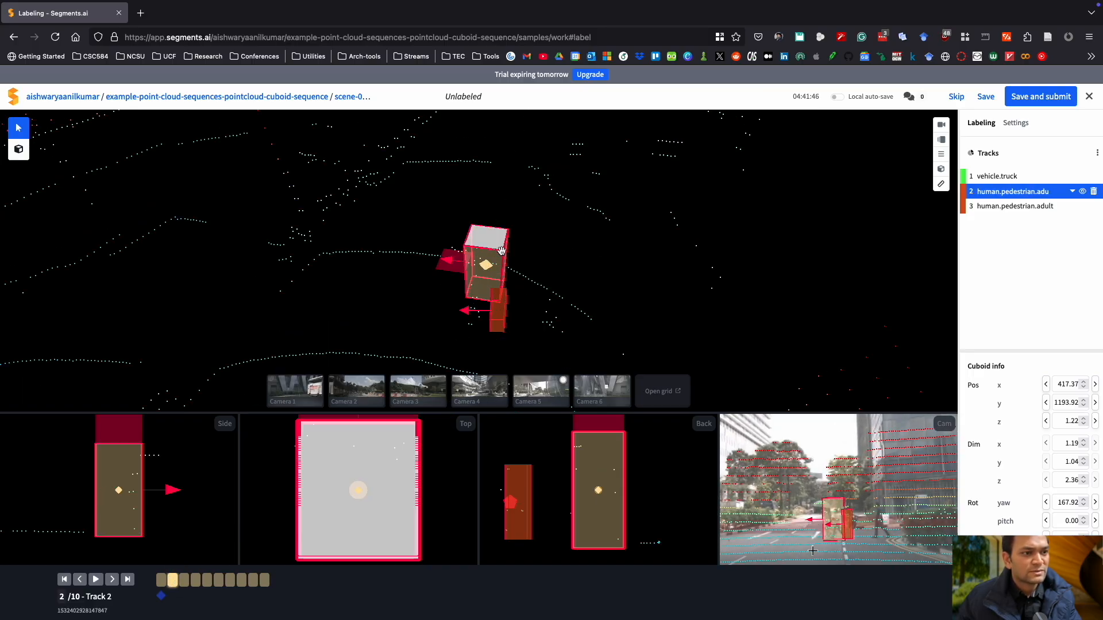
# In frame 2, shift track 2's cuboid to fit the pedestrian.
pyautogui.moveTo(533, 304); pyautogui.dragTo(550, 319)
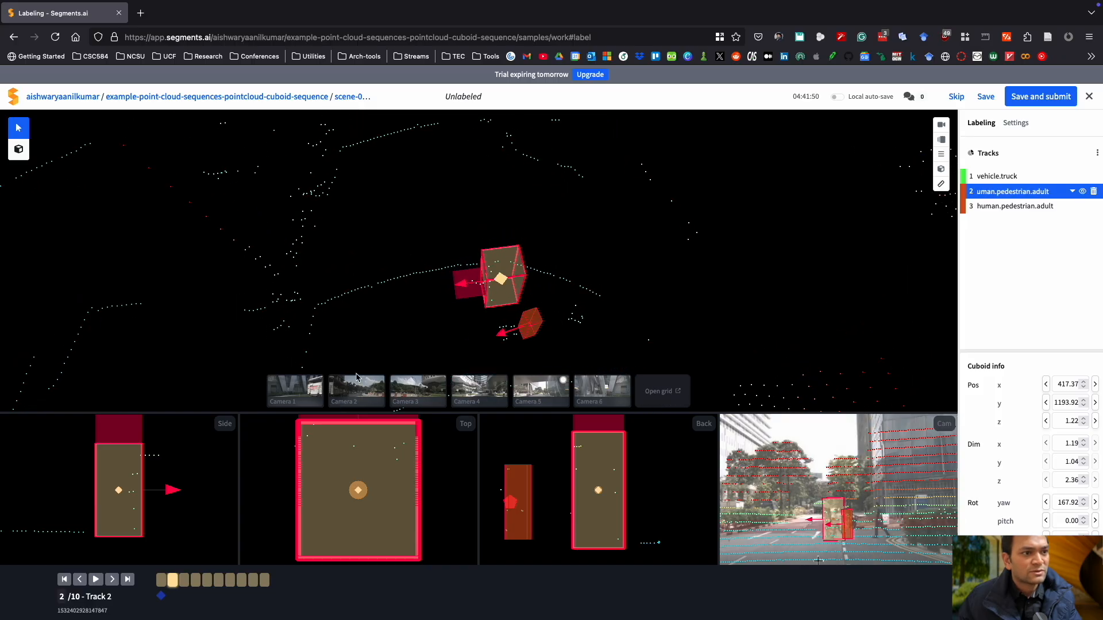
pyautogui.scroll(-2, 384, 492)
pyautogui.moveTo(358, 490); pyautogui.dragTo(356, 453)
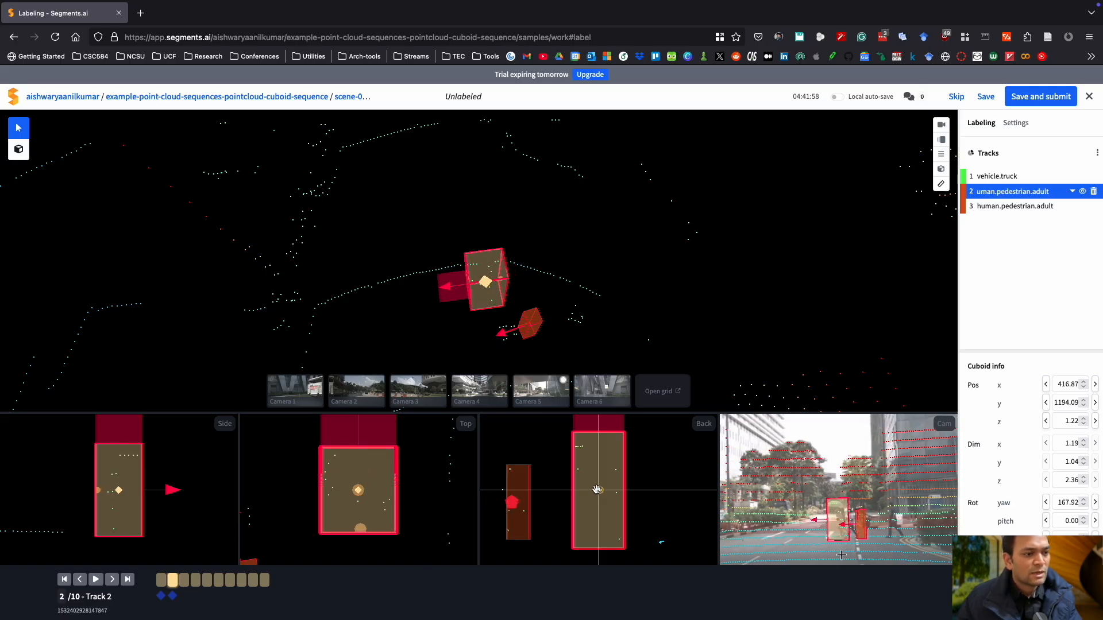
# Move track 3's cuboid in frame 2 and enlarge it to about 0.61 × 0.59.
pyautogui.click(536, 325)
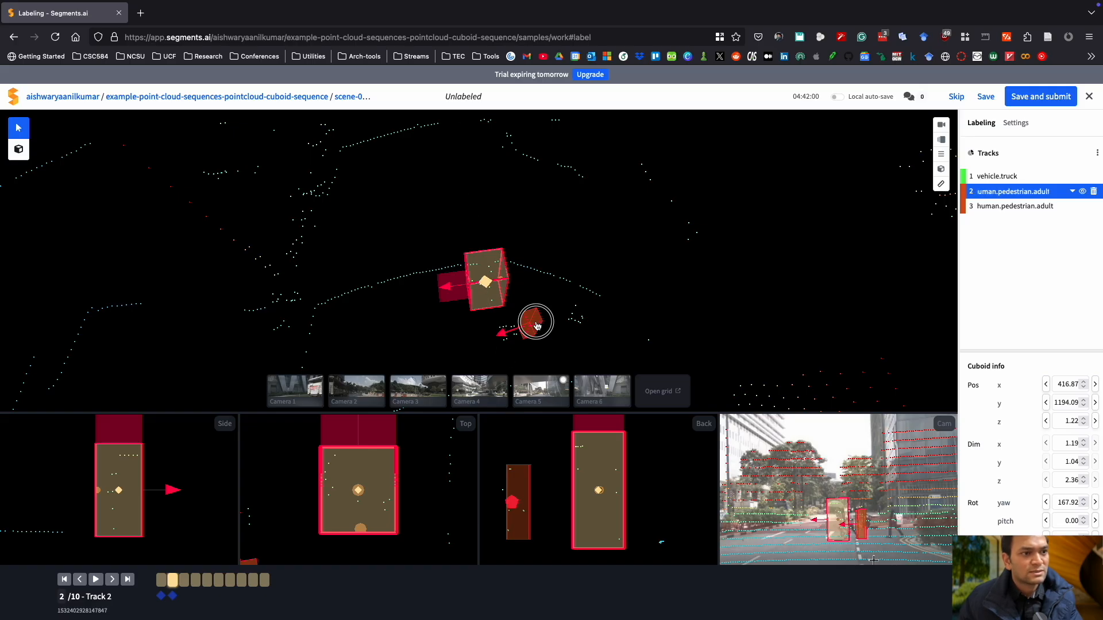
pyautogui.moveTo(357, 490); pyautogui.dragTo(356, 447)
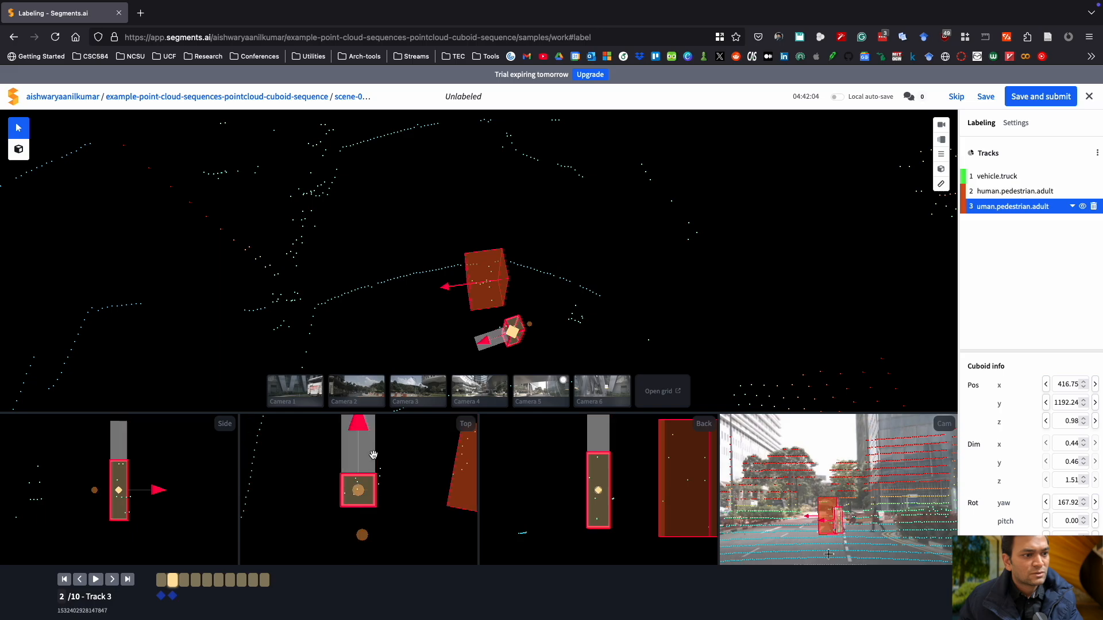
pyautogui.moveTo(379, 482); pyautogui.dragTo(367, 460)
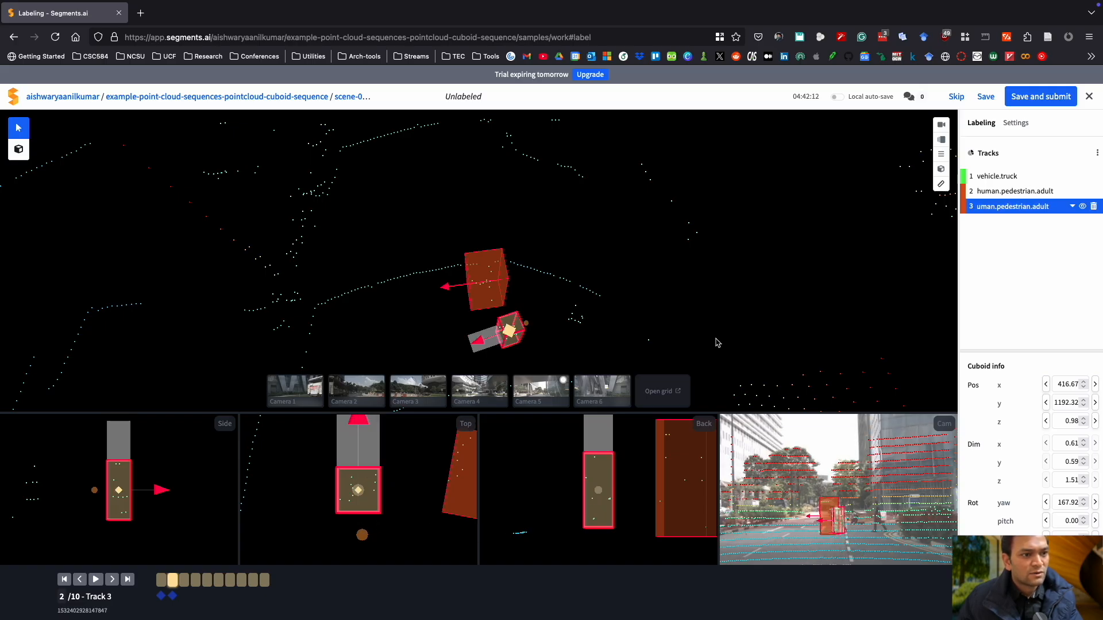
# Reposition the pedestrian cuboids to follow their points in frames 3 and 4.
pyautogui.click(183, 581)
pyautogui.click(343, 447)
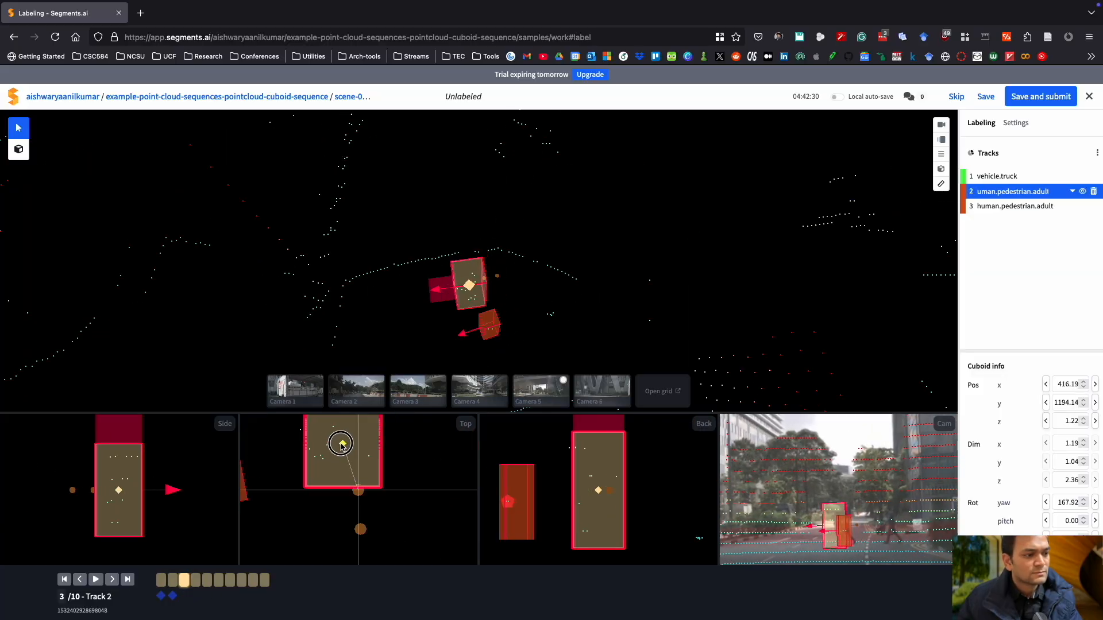
pyautogui.moveTo(342, 445); pyautogui.dragTo(343, 447)
pyautogui.click(196, 581)
pyautogui.moveTo(403, 492); pyautogui.dragTo(357, 470)
pyautogui.scroll(-4, 358, 488)
pyautogui.click(488, 325)
pyautogui.moveTo(361, 491)
pyautogui.mouseDown()
pyautogui.moveTo(353, 462)
pyautogui.moveTo(377, 492)
pyautogui.mouseUp()
# In frame 5, move track 3's cuboid onto the pedestrian's points.
pyautogui.click(207, 580)
pyautogui.scroll(-5, 584, 313)
pyautogui.scroll(5, 584, 312)
pyautogui.click(453, 288)
pyautogui.click(471, 331)
pyautogui.moveTo(358, 491); pyautogui.dragTo(353, 466)
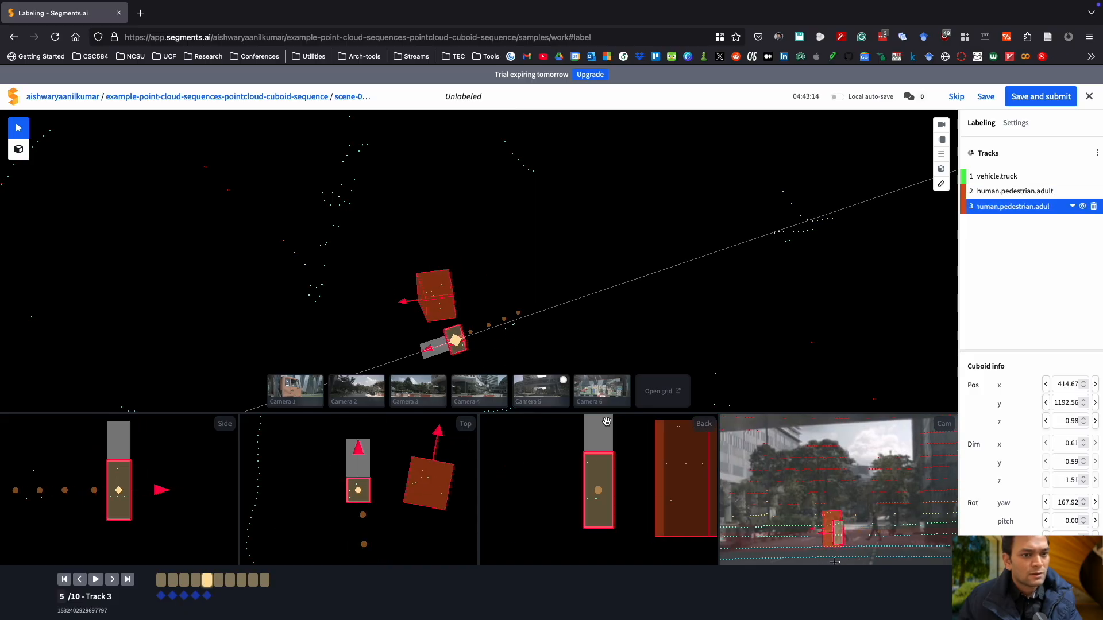
# Step back and forth through frames 1 to 5 to review how the cuboids track the objects.
pyautogui.click(171, 570)
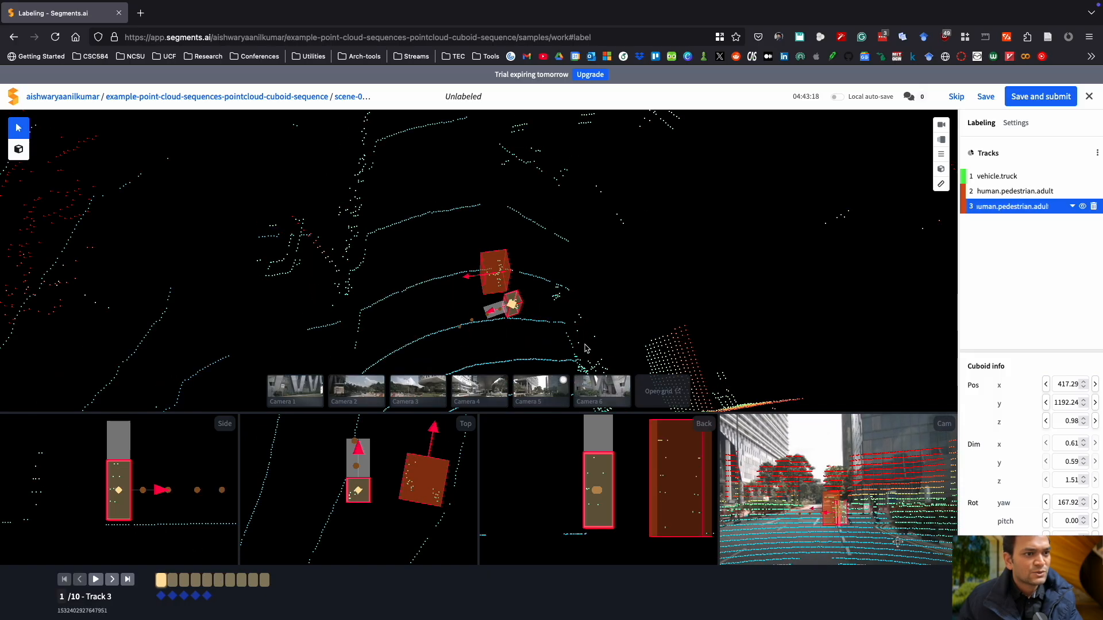
pyautogui.moveTo(595, 343); pyautogui.dragTo(561, 309)
pyautogui.scroll(5, 561, 309)
pyautogui.scroll(-5, 561, 309)
pyautogui.scroll(-3, 561, 312)
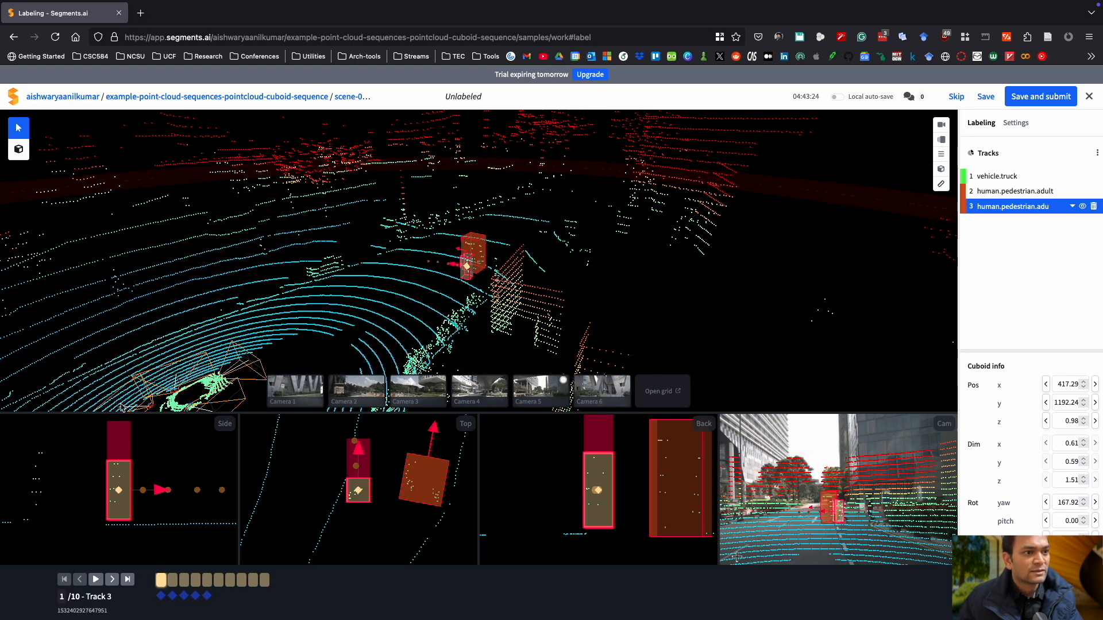
pyautogui.click(113, 580)
pyautogui.click(113, 580)
pyautogui.click(112, 579)
pyautogui.click(113, 580)
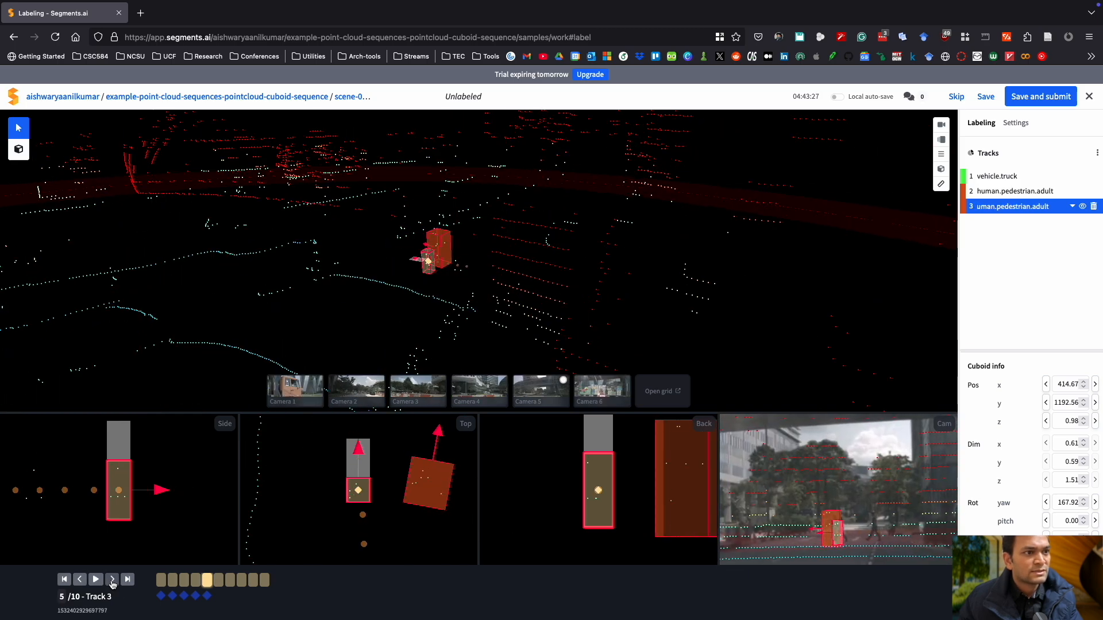
pyautogui.click(79, 580)
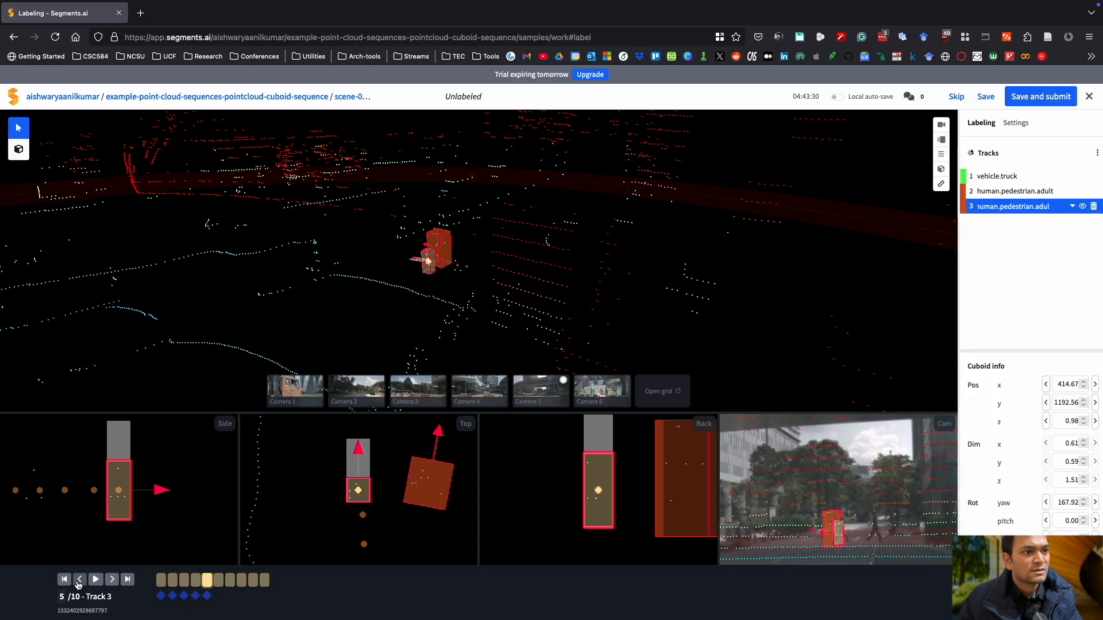
pyautogui.click(79, 580)
pyautogui.click(79, 580)
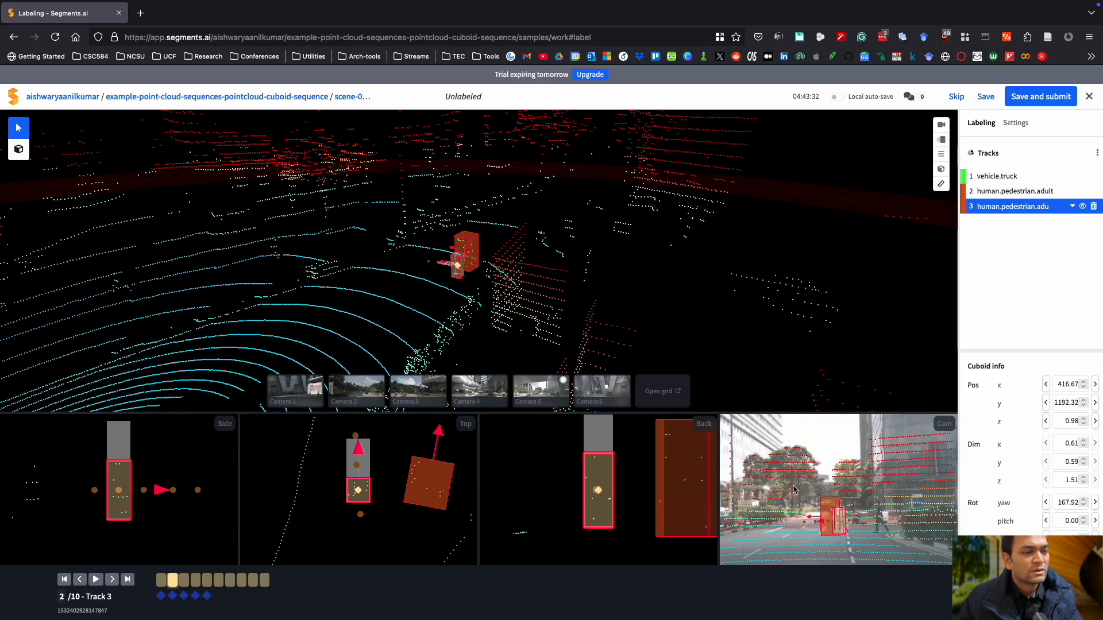
pyautogui.click(111, 580)
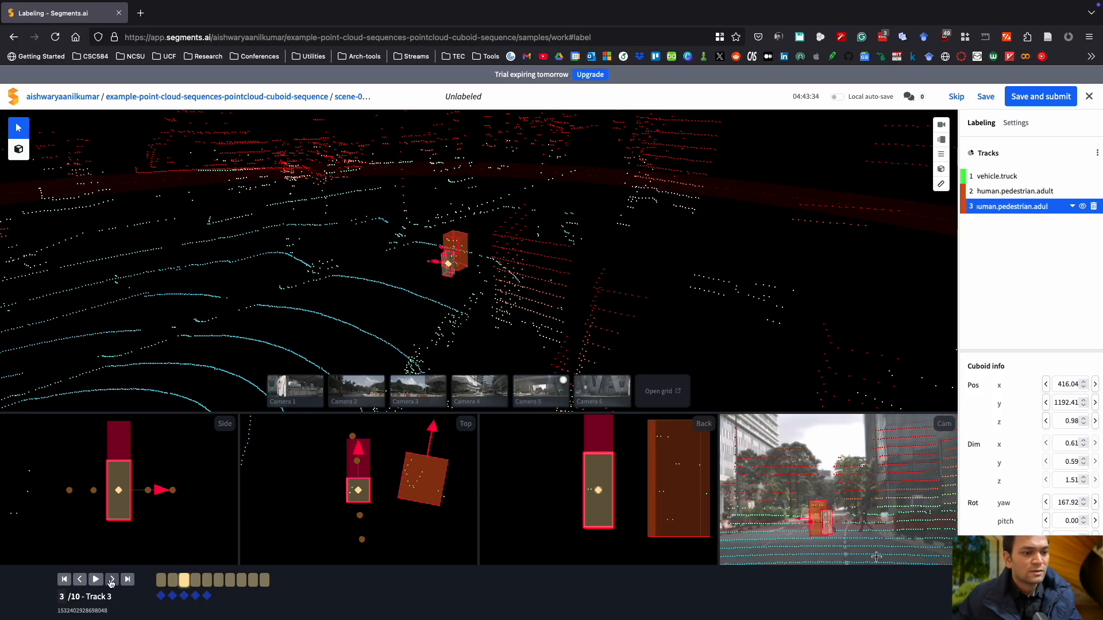
pyautogui.click(111, 580)
pyautogui.click(112, 580)
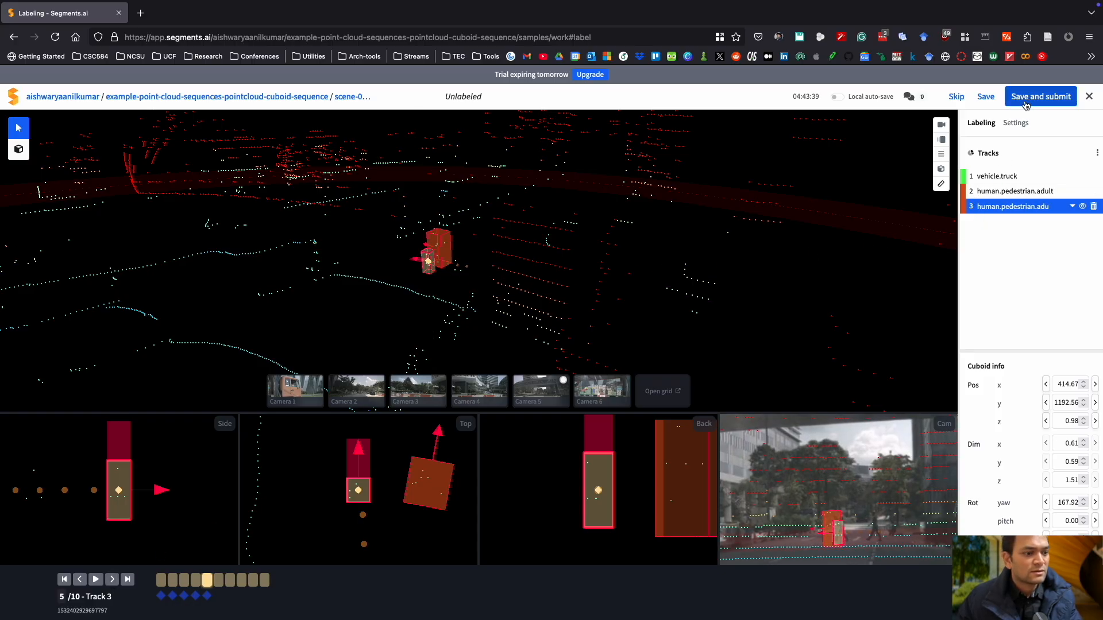
# Save the labels and return to the account overview.
pyautogui.click(986, 96)
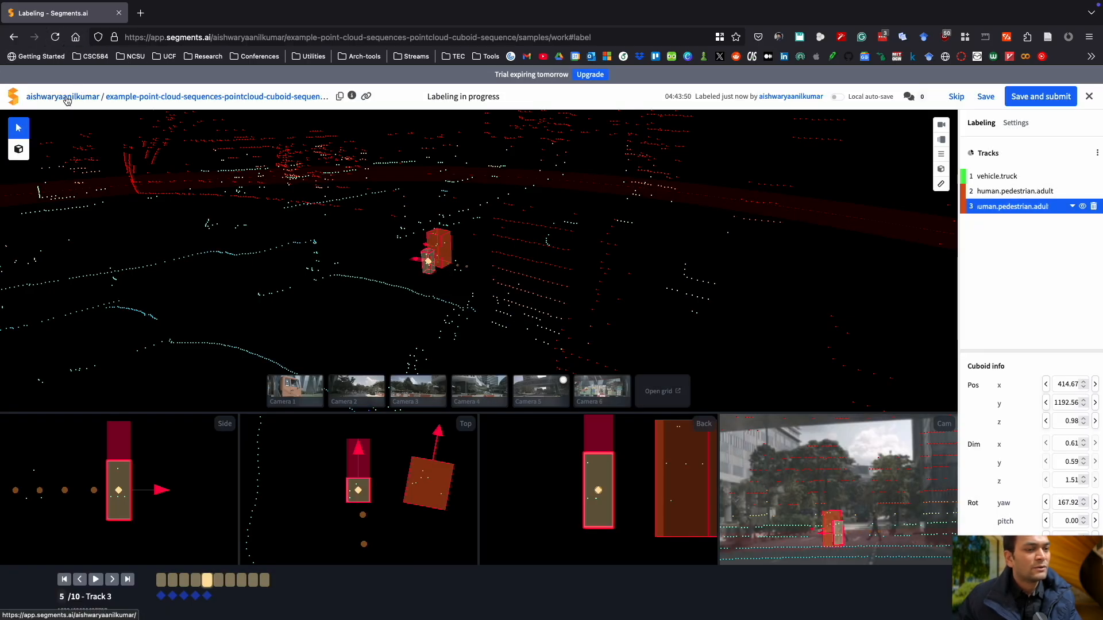
pyautogui.click(67, 101)
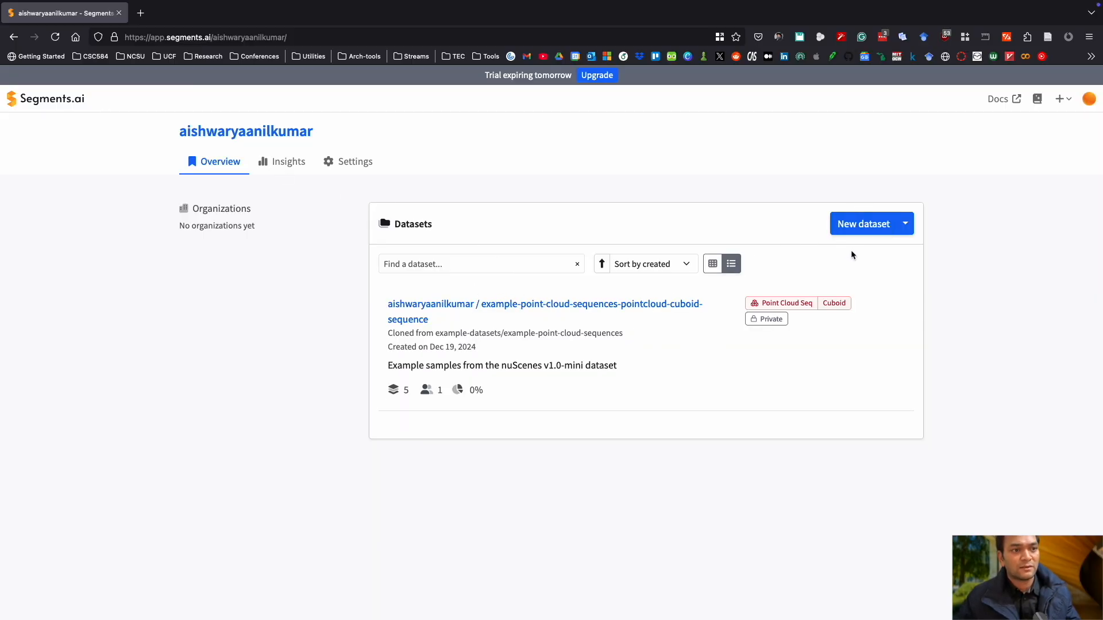
# Clone an example dataset of type 3D point cloud sequence with the Segmentation task.
pyautogui.click(906, 225)
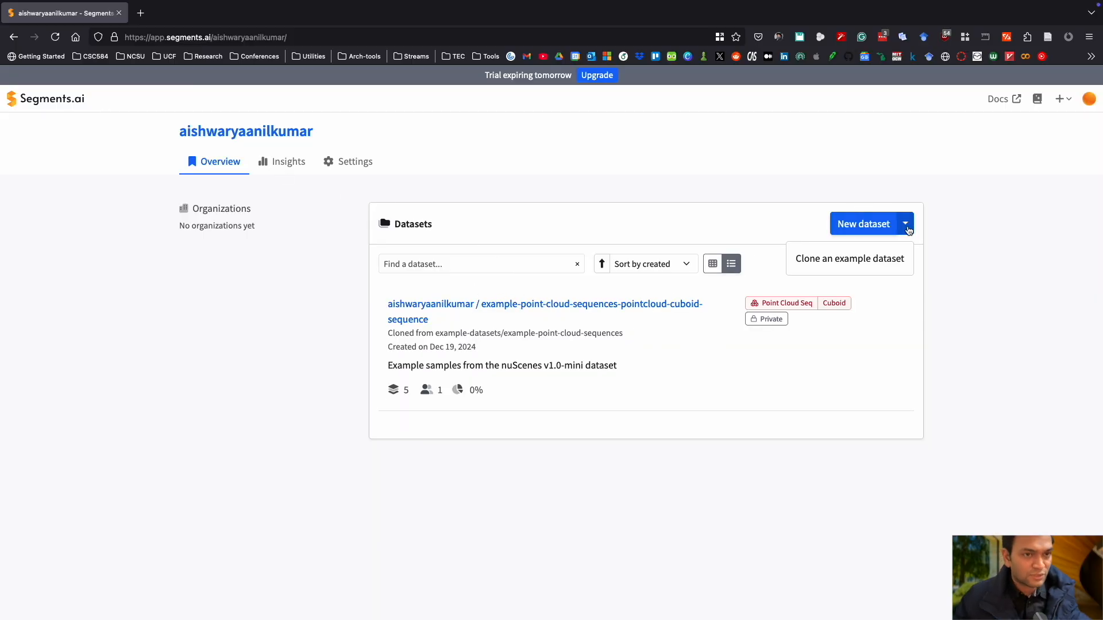
pyautogui.click(874, 259)
pyautogui.click(518, 152)
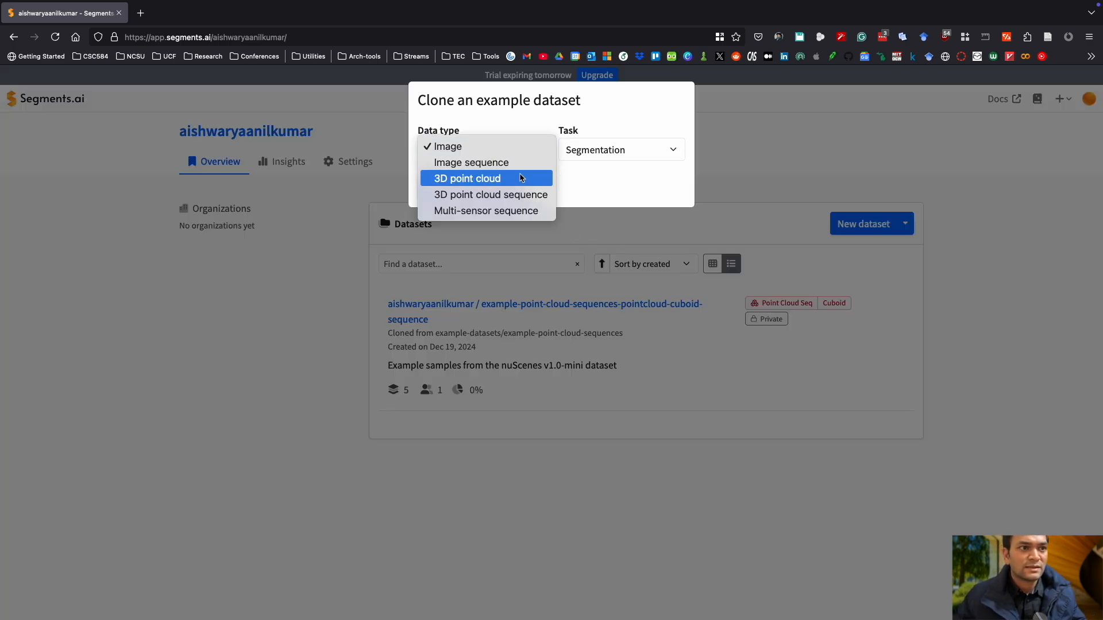
pyautogui.click(522, 202)
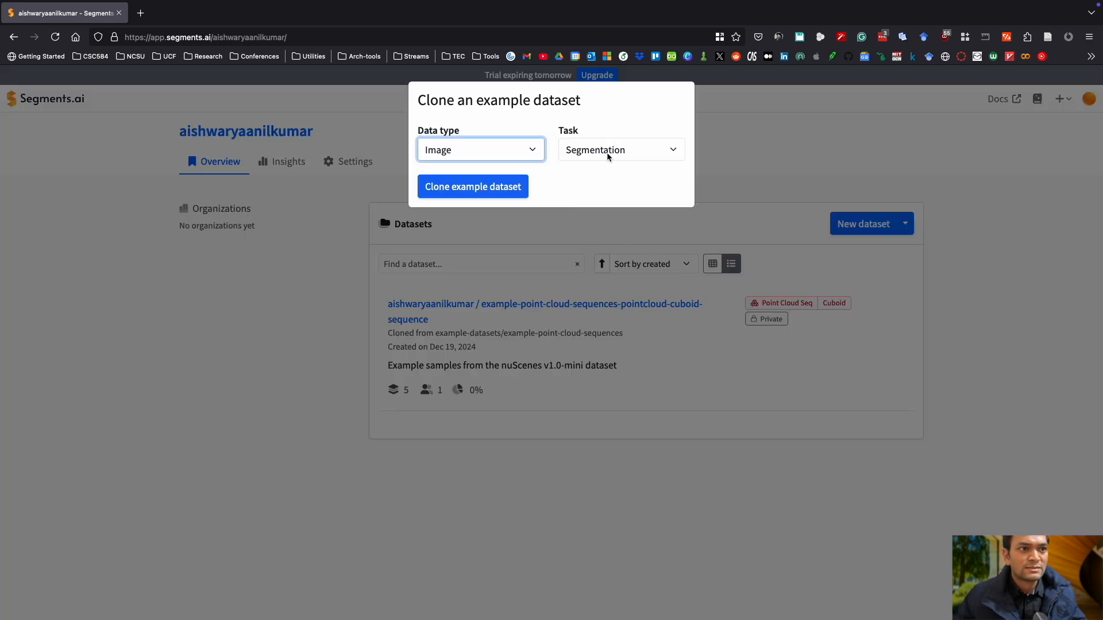
pyautogui.click(587, 152)
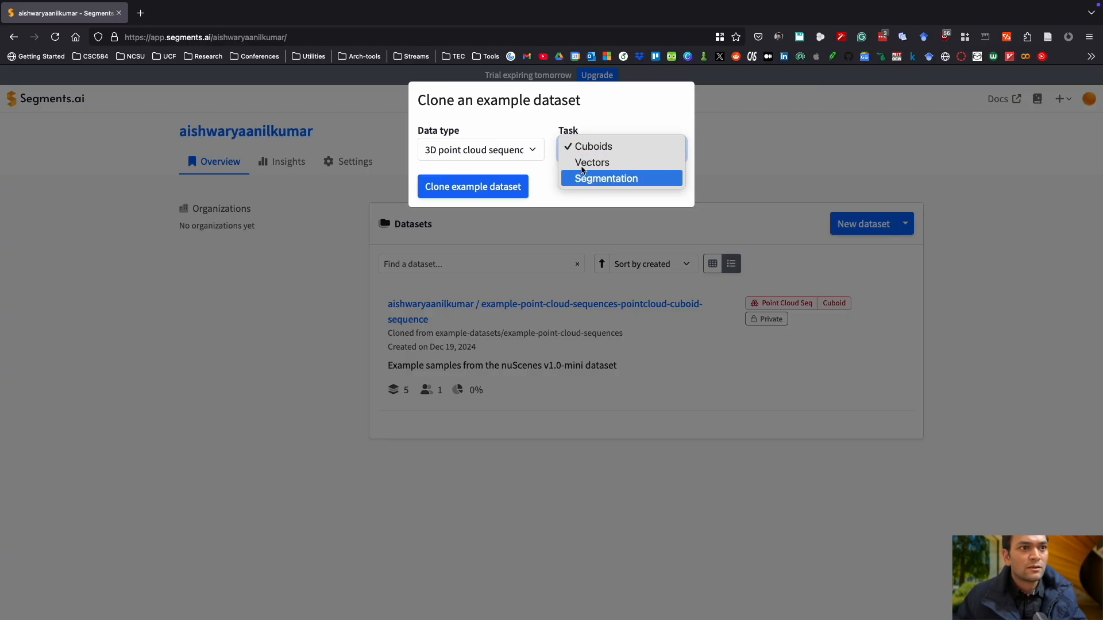
pyautogui.click(601, 113)
pyautogui.click(603, 148)
pyautogui.click(601, 179)
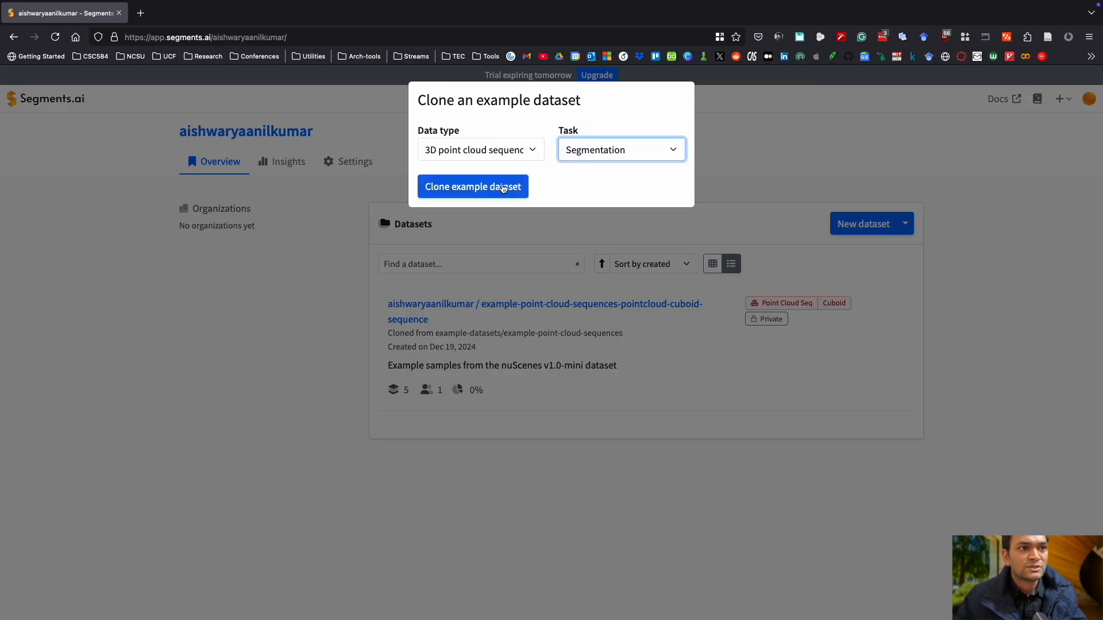
pyautogui.click(487, 187)
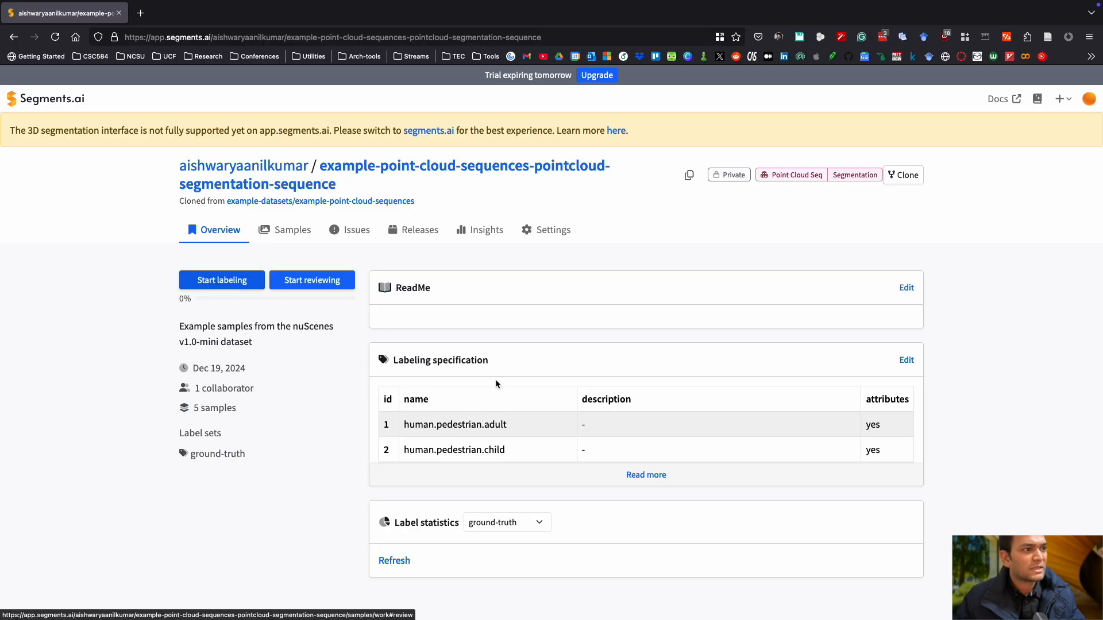
# Expand and scroll through the full labeling specification of the new dataset.
pyautogui.click(641, 473)
pyautogui.scroll(-8, 641, 470)
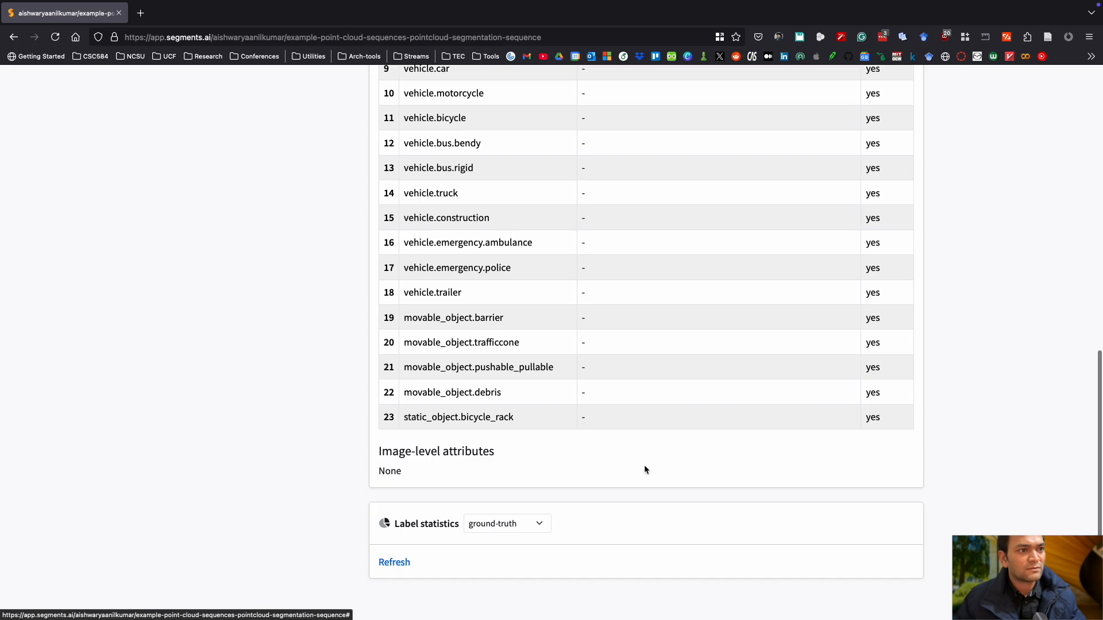
pyautogui.scroll(10, 644, 464)
# Start labeling the first sample and examine the point cloud from different angles.
pyautogui.click(212, 280)
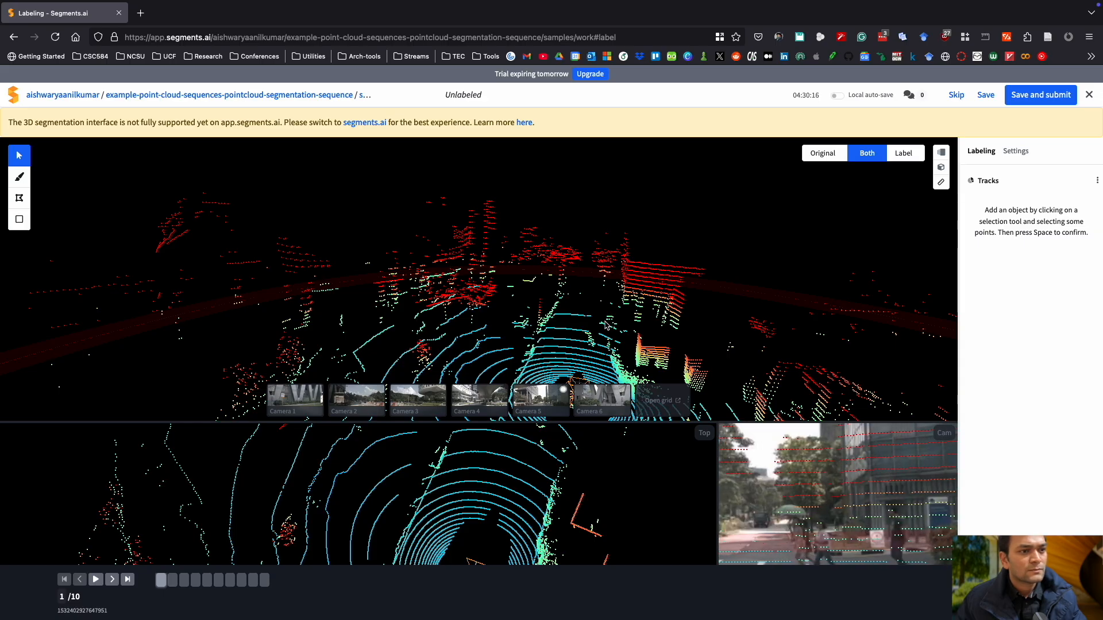
pyautogui.moveTo(620, 345); pyautogui.dragTo(561, 293, button='right')
pyautogui.scroll(-5, 561, 357)
pyautogui.scroll(5, 552, 362)
pyautogui.scroll(-4, 552, 363)
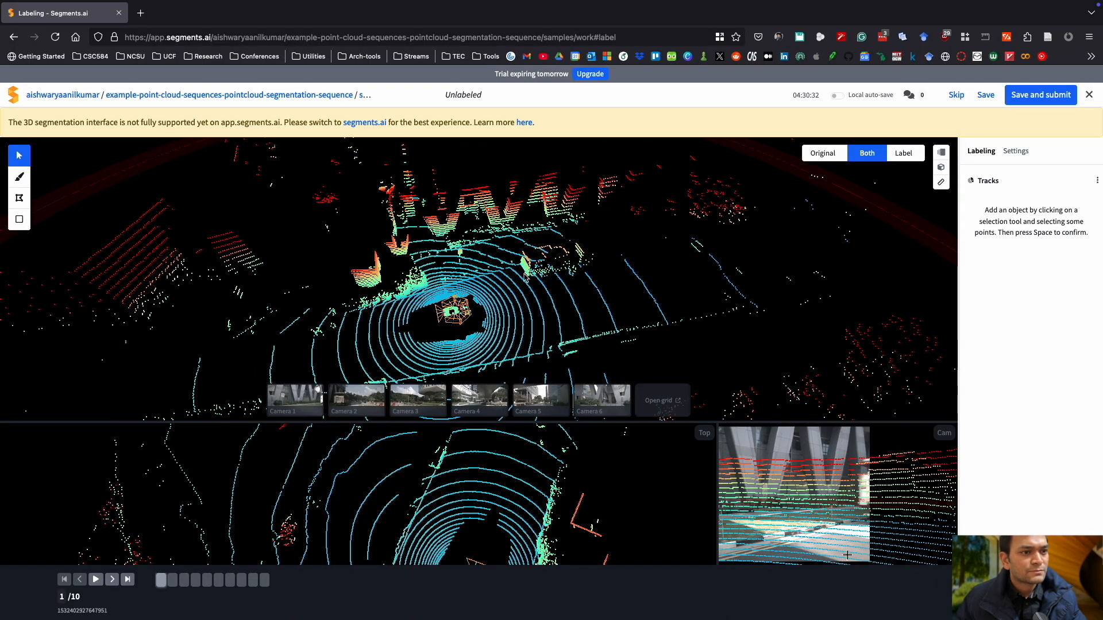
pyautogui.moveTo(552, 308); pyautogui.dragTo(475, 366)
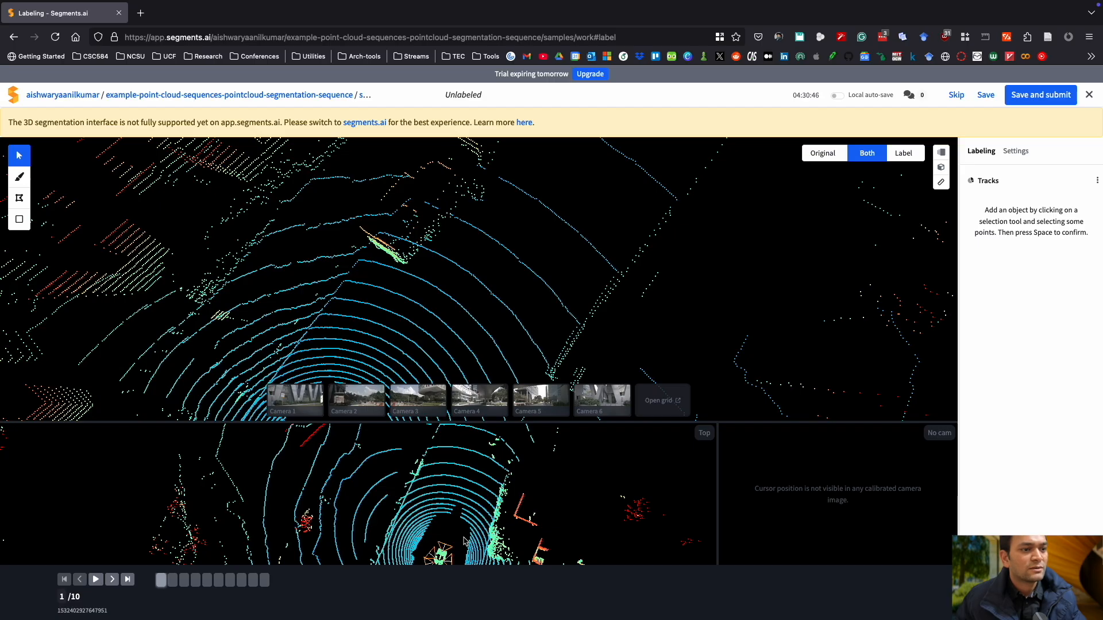
pyautogui.moveTo(474, 534); pyautogui.dragTo(456, 486)
pyautogui.moveTo(447, 527); pyautogui.dragTo(423, 437)
pyautogui.scroll(-3, 401, 512)
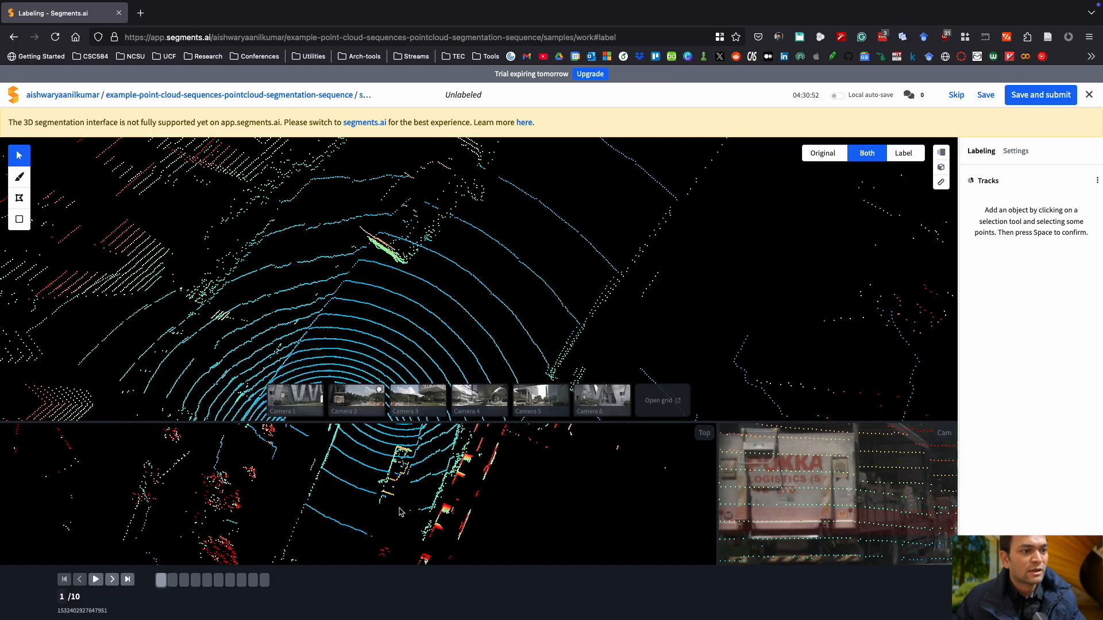
pyautogui.scroll(3, 401, 512)
pyautogui.scroll(3, 500, 470)
pyautogui.moveTo(501, 470); pyautogui.dragTo(625, 455)
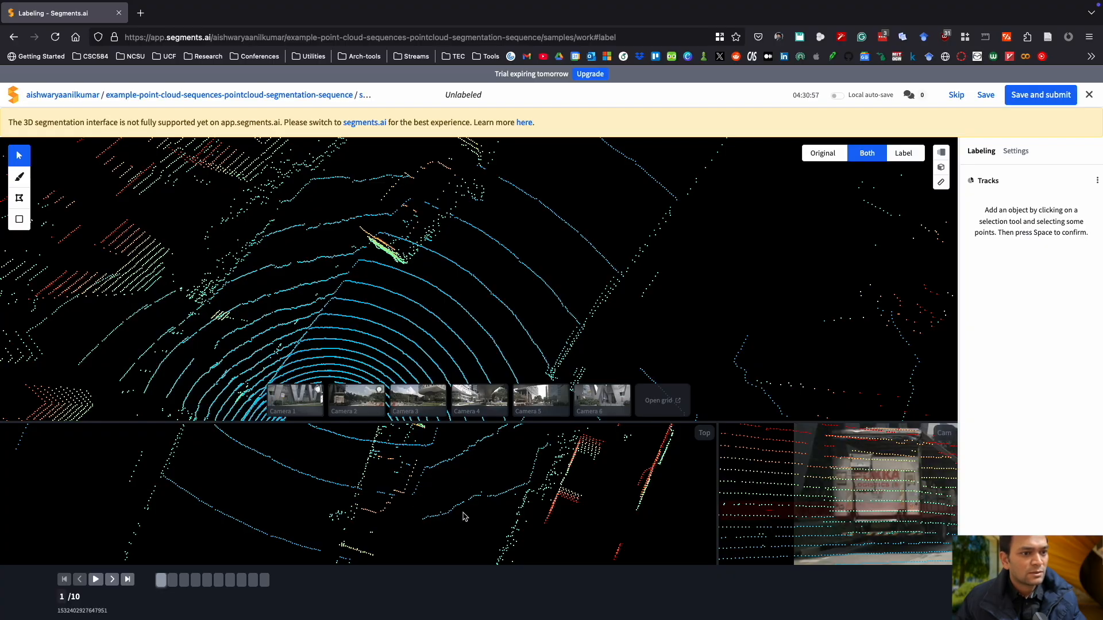
pyautogui.scroll(-3, 462, 513)
# Box-select the points of the elongated object near the sensor and confirm them as a new segmentation track.
pyautogui.moveTo(463, 513); pyautogui.dragTo(434, 513)
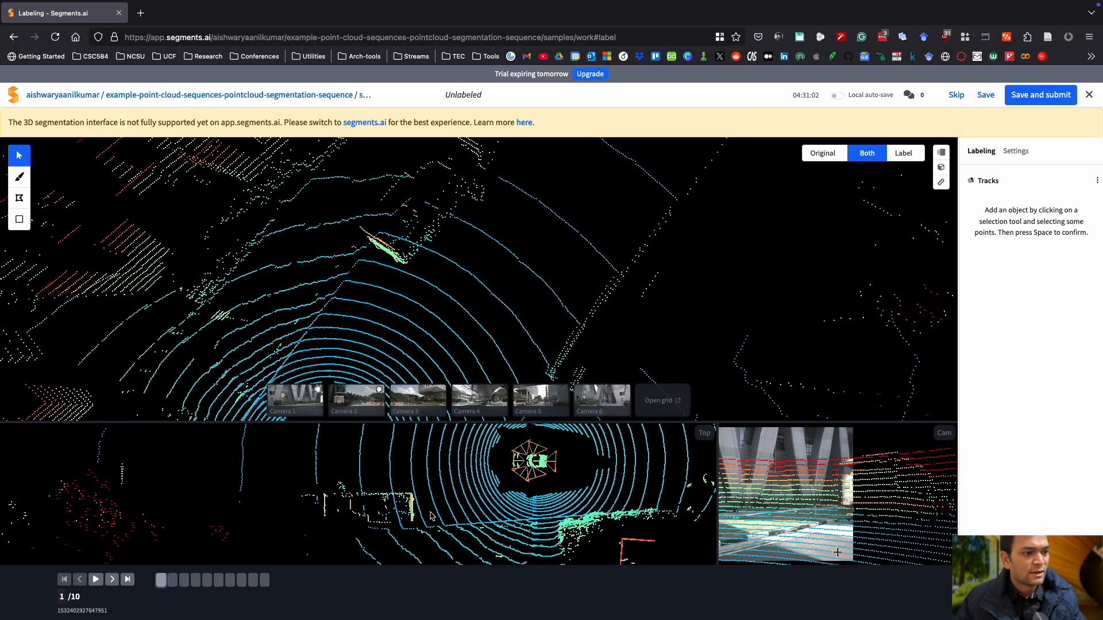
pyautogui.moveTo(423, 508); pyautogui.dragTo(430, 492, button='right')
pyautogui.scroll(6, 430, 494)
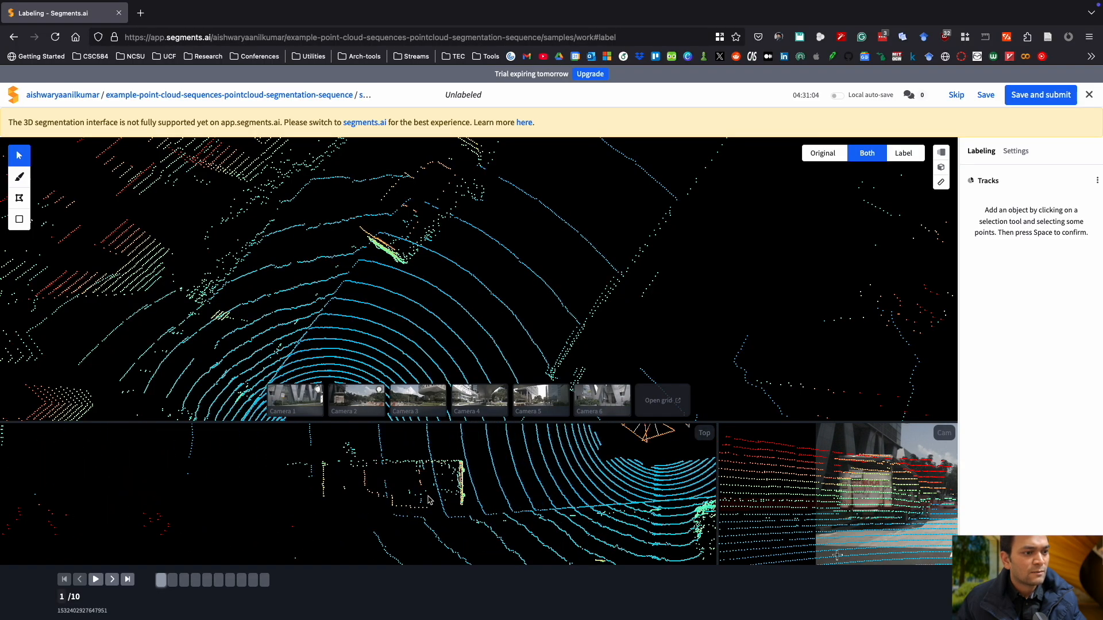
pyautogui.moveTo(432, 501); pyautogui.dragTo(449, 519, button='right')
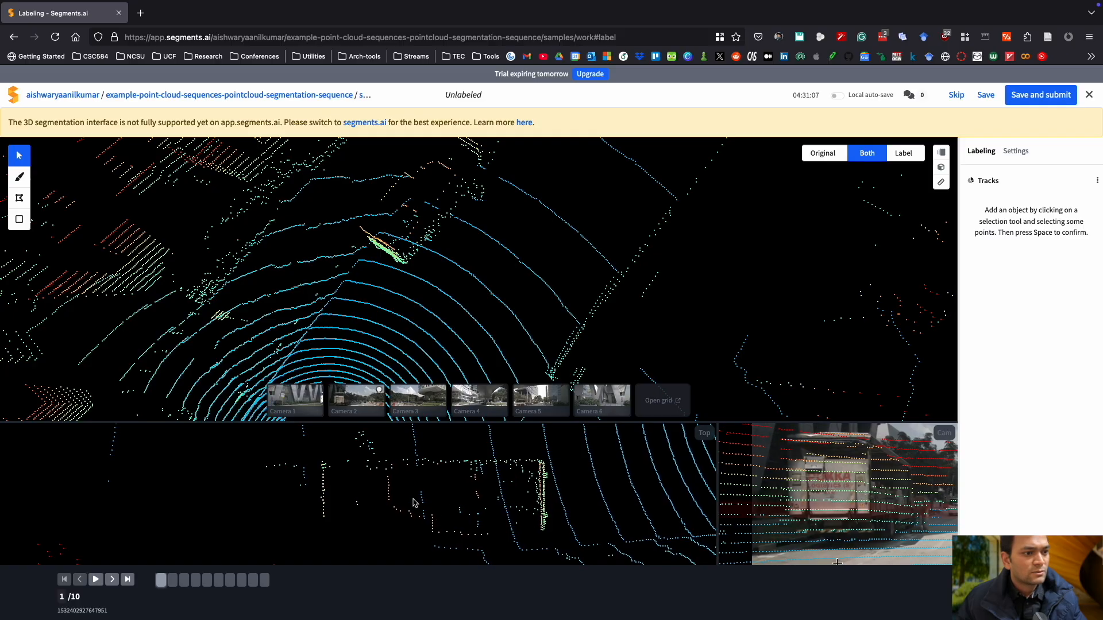
pyautogui.click(19, 219)
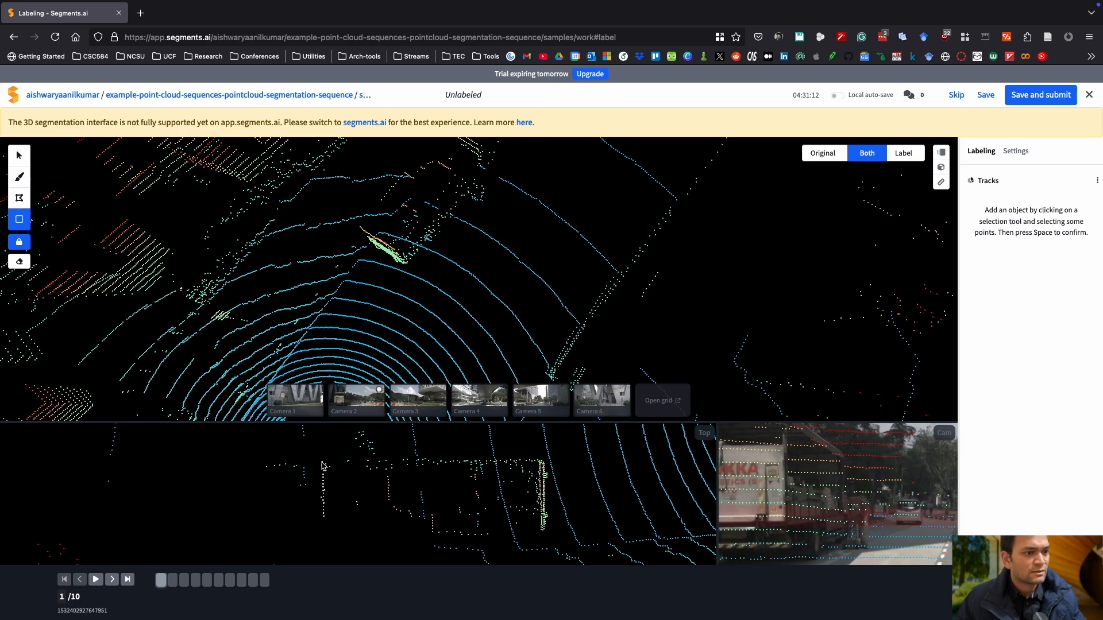
pyautogui.moveTo(320, 461); pyautogui.dragTo(550, 540)
pyautogui.press('space')
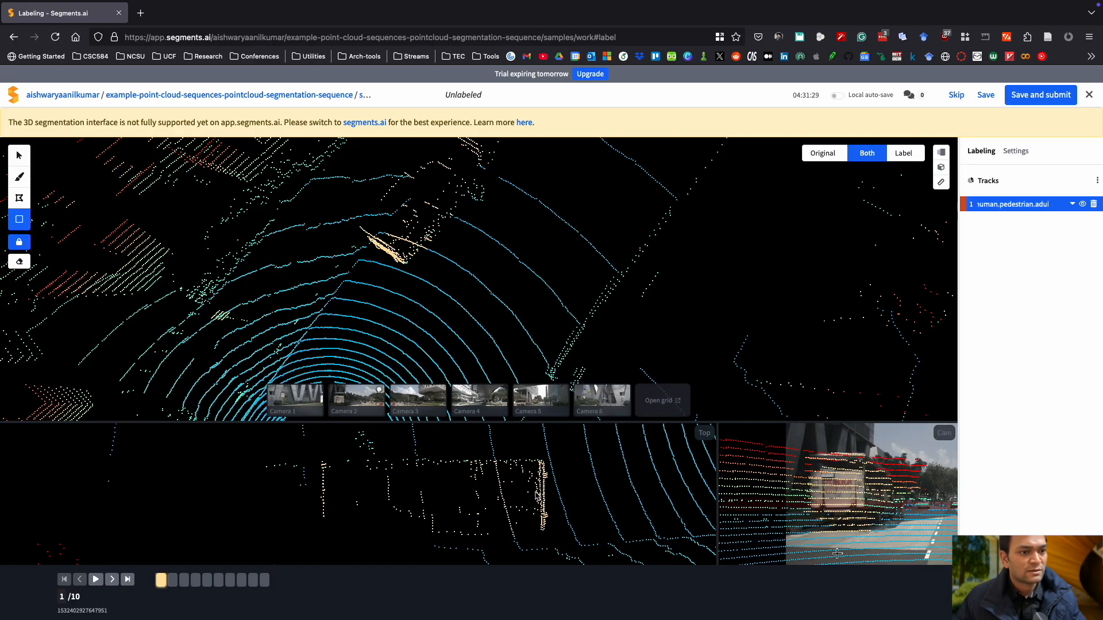
# Change the new track's label to vehicle.truck.
pyautogui.moveTo(411, 288); pyautogui.dragTo(445, 294)
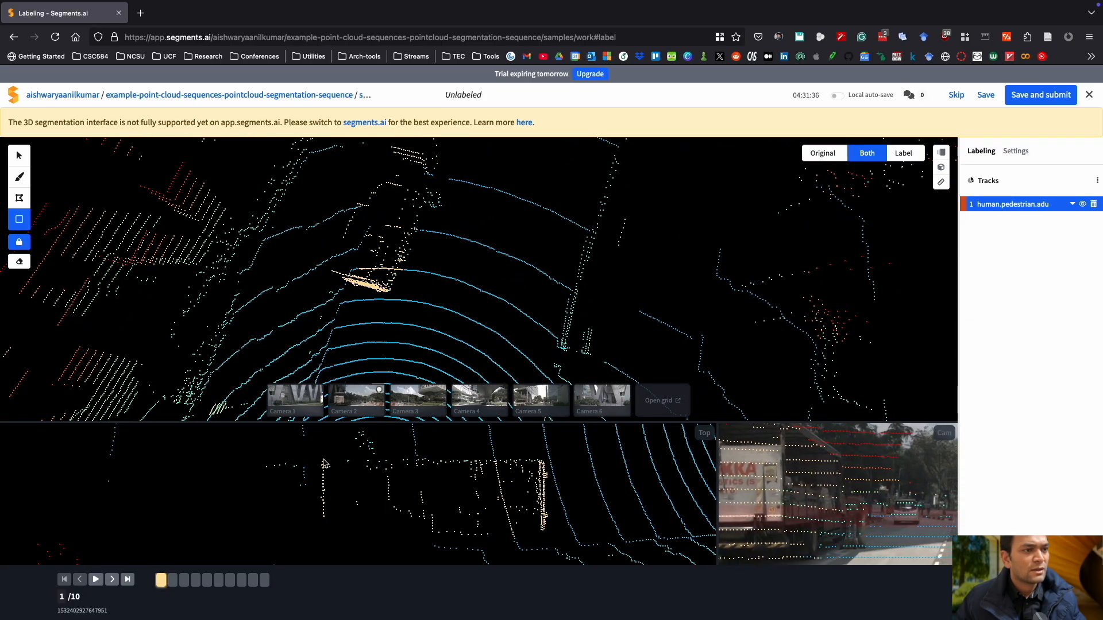
pyautogui.moveTo(322, 461); pyautogui.dragTo(555, 462)
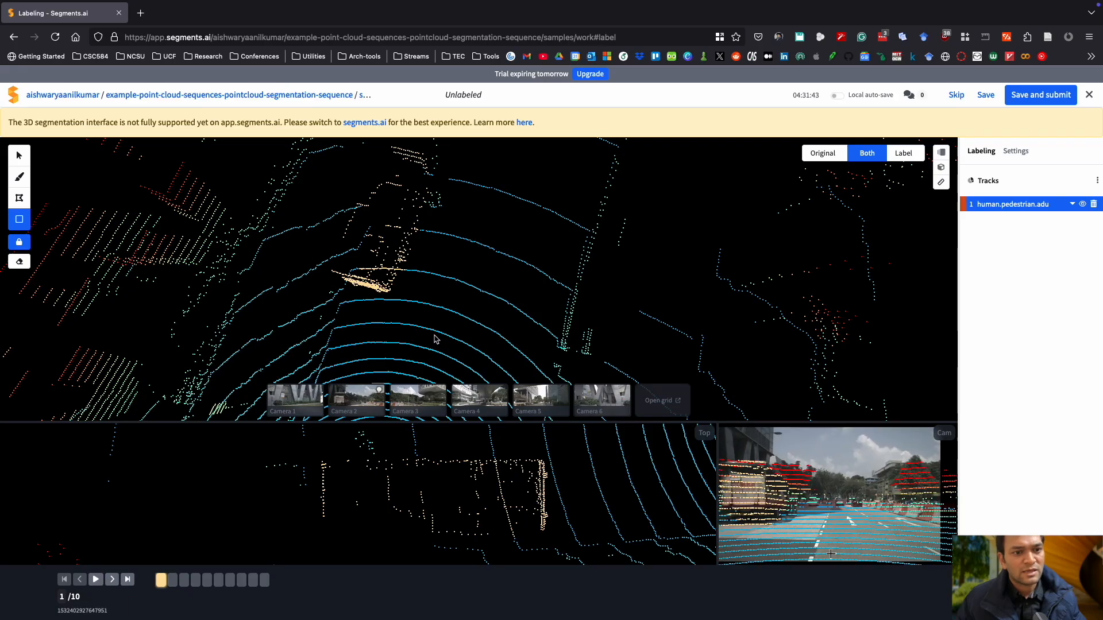
pyautogui.moveTo(404, 322); pyautogui.dragTo(410, 293)
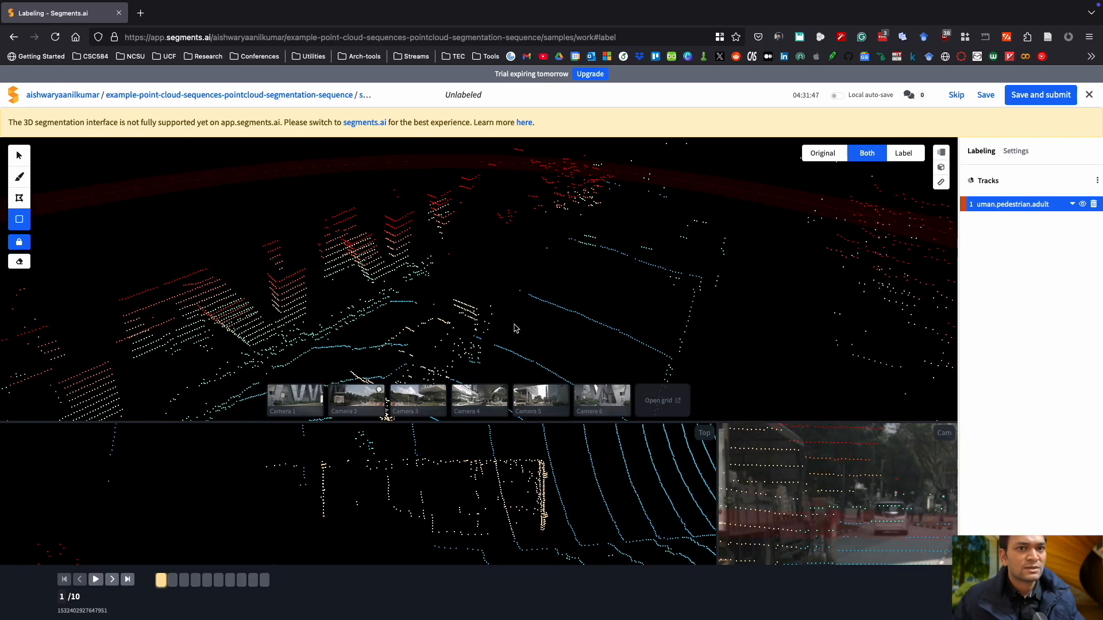
pyautogui.scroll(2, 514, 330)
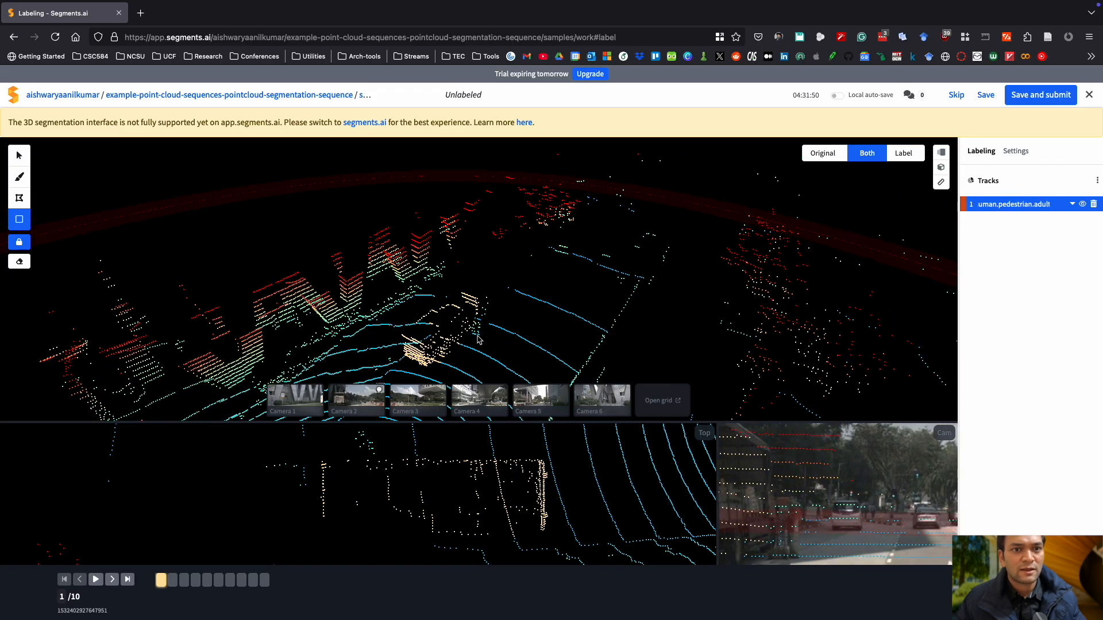
pyautogui.click(1075, 203)
pyautogui.scroll(-3, 1042, 257)
pyautogui.scroll(-4, 1042, 260)
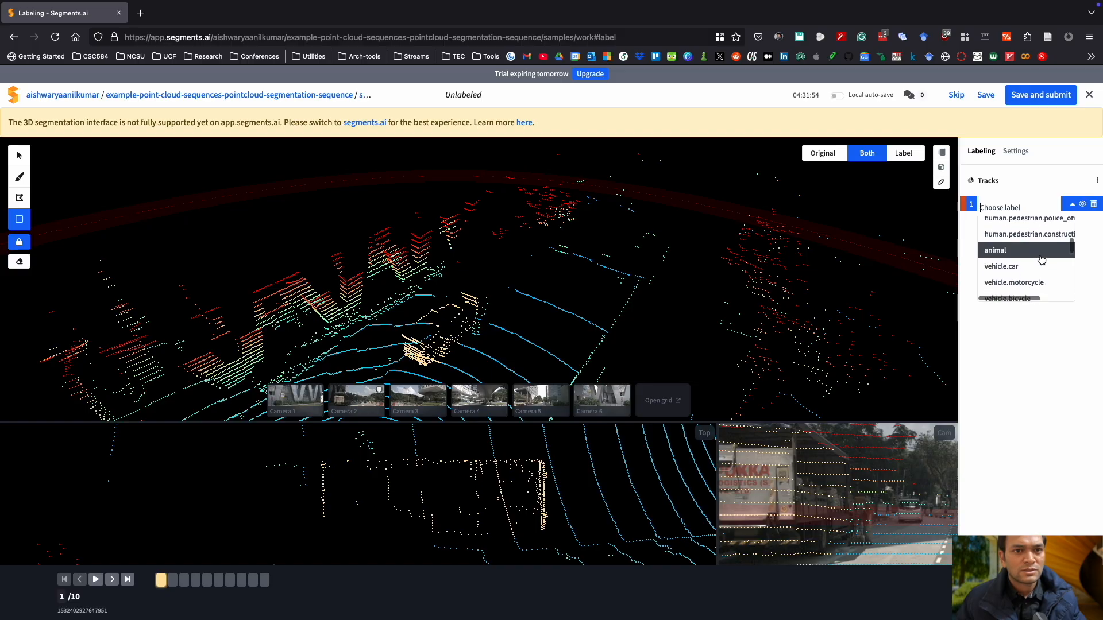
pyautogui.scroll(-1, 1039, 265)
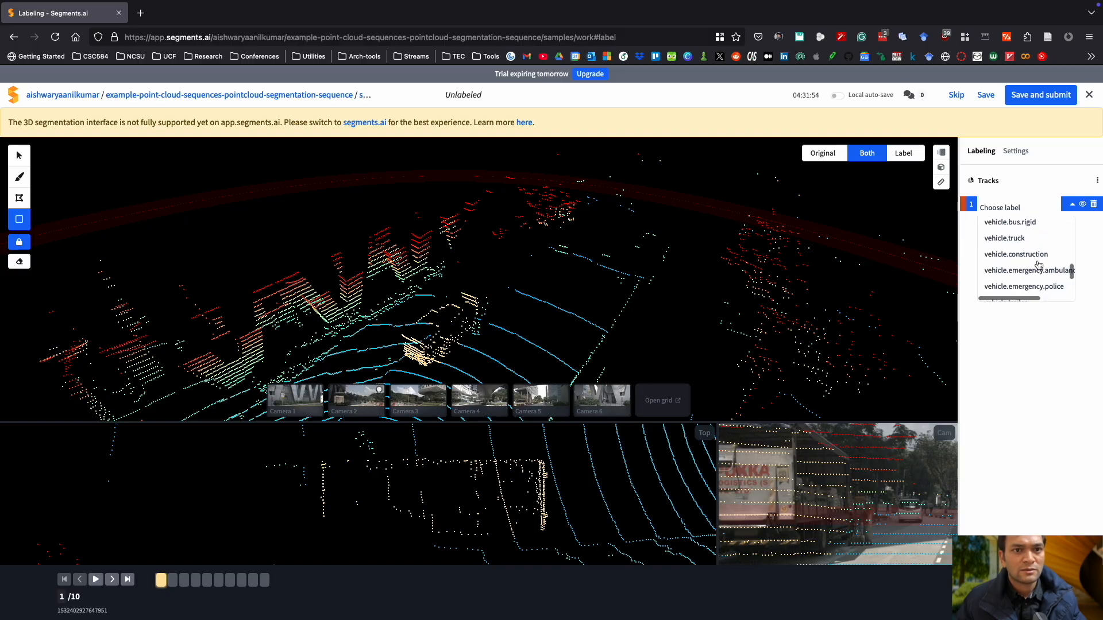
pyautogui.click(1023, 240)
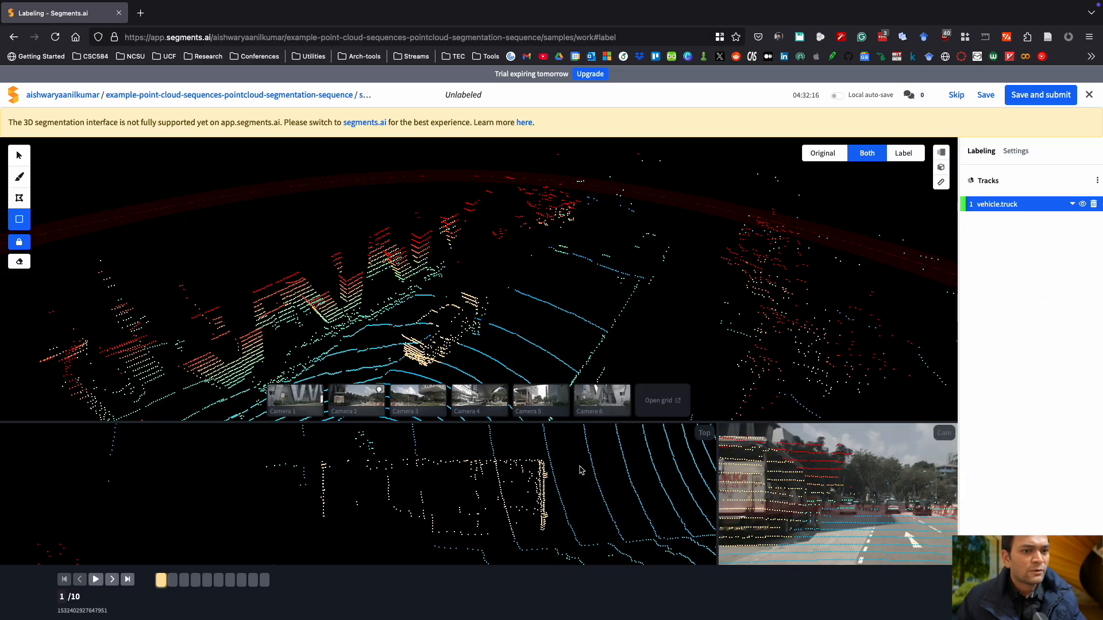
# Examine the labeled points in the 3D and top views from different angles and zoom levels.
pyautogui.scroll(-5, 580, 470)
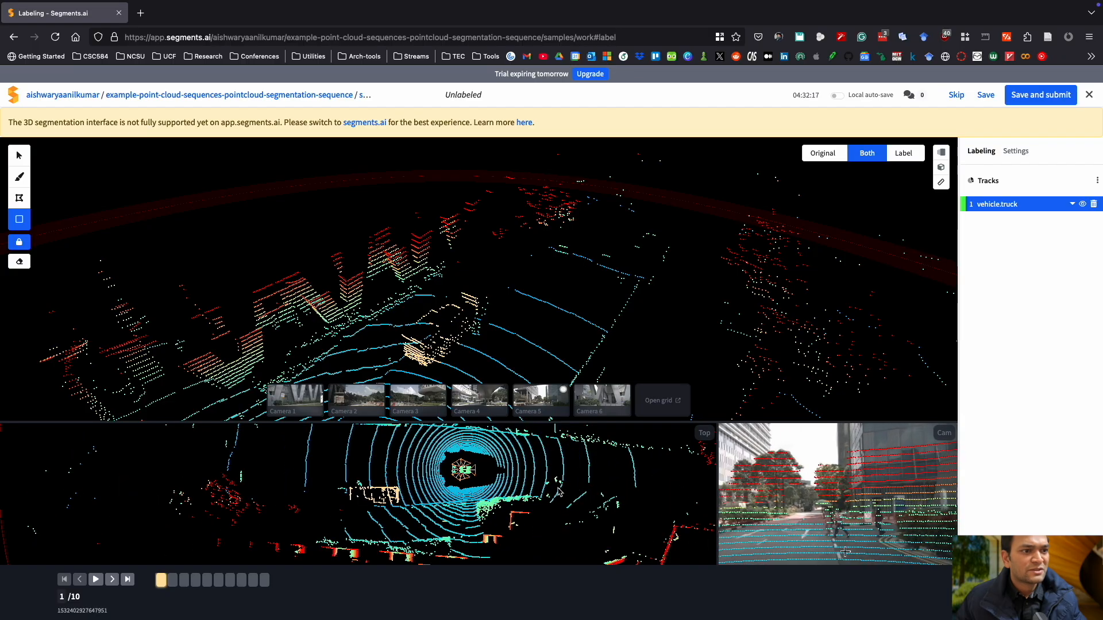
pyautogui.moveTo(562, 490); pyautogui.dragTo(513, 484)
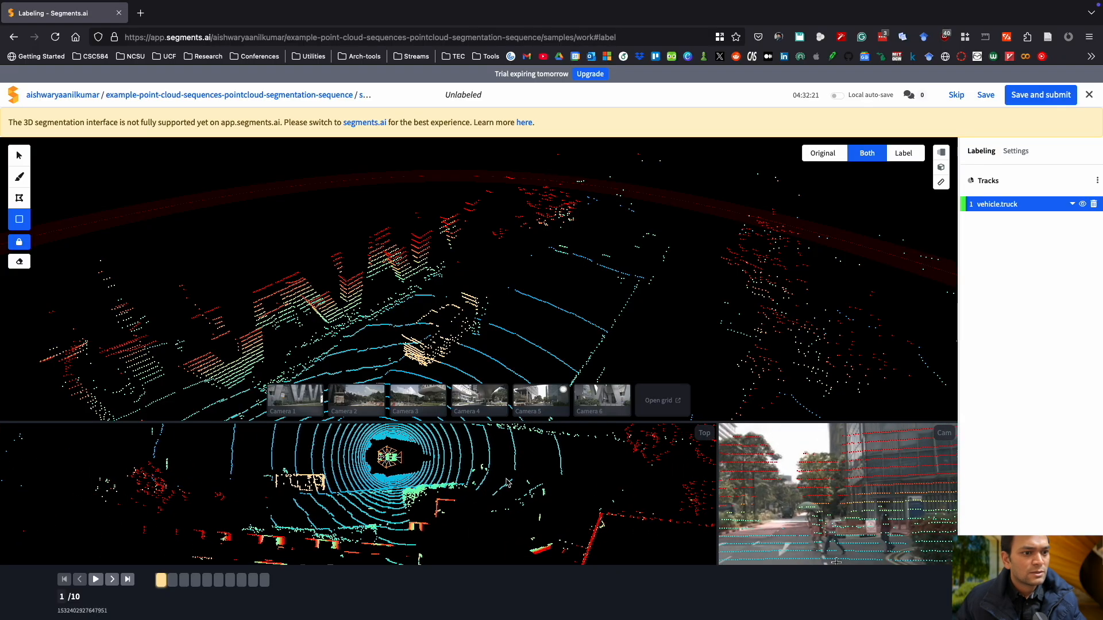
pyautogui.scroll(5, 501, 479)
pyautogui.scroll(5, 567, 476)
pyautogui.moveTo(581, 472); pyautogui.dragTo(287, 555)
pyautogui.scroll(5, 475, 520)
pyautogui.moveTo(583, 543); pyautogui.dragTo(522, 523)
pyautogui.scroll(-5, 506, 517)
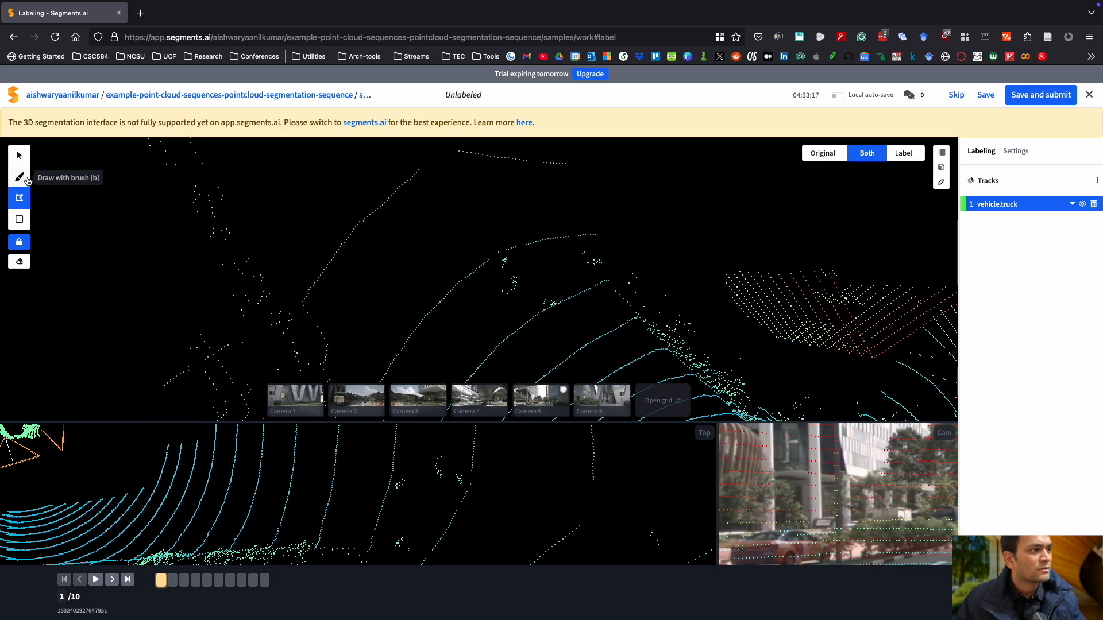
# Switch to the brush tool and try adjusting its size slider before returning it to the small size.
pyautogui.click(27, 180)
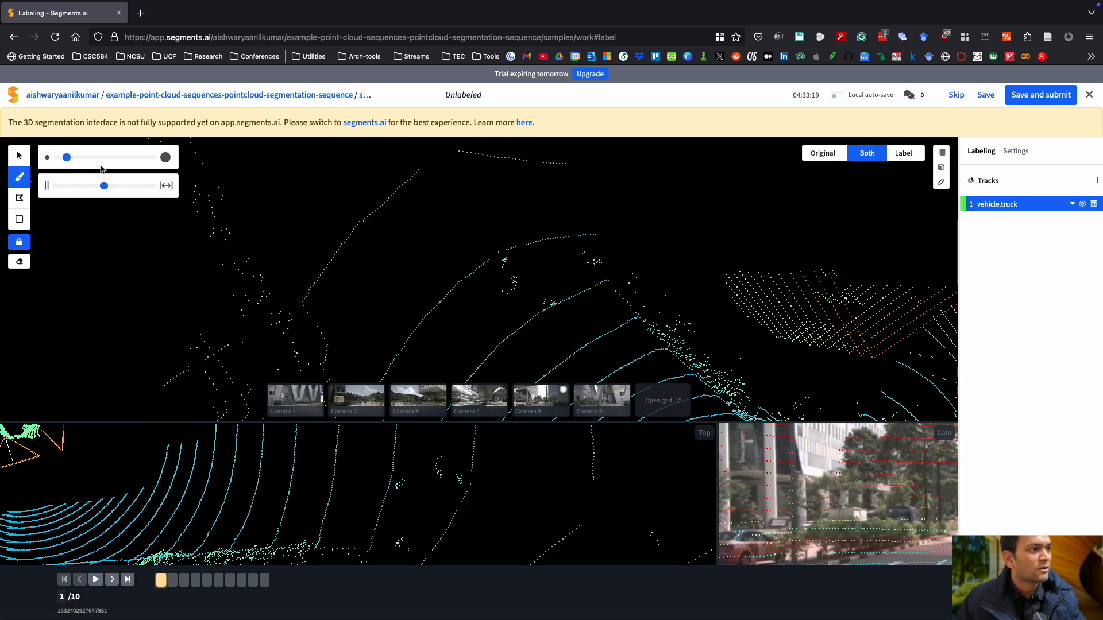
pyautogui.moveTo(71, 160); pyautogui.dragTo(107, 158)
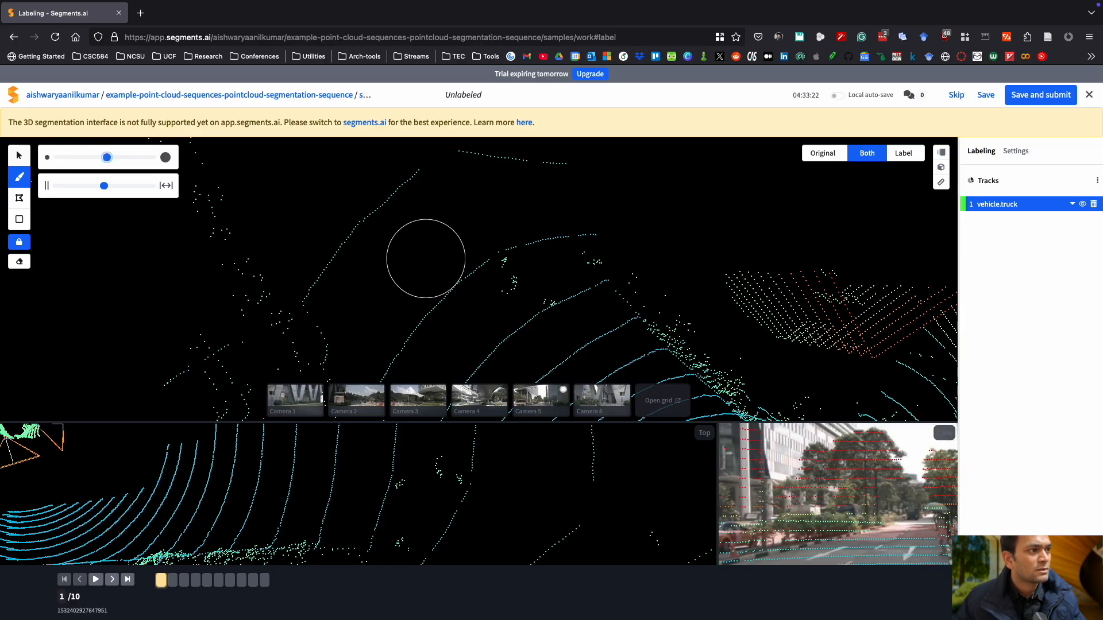
pyautogui.moveTo(107, 157); pyautogui.dragTo(71, 158)
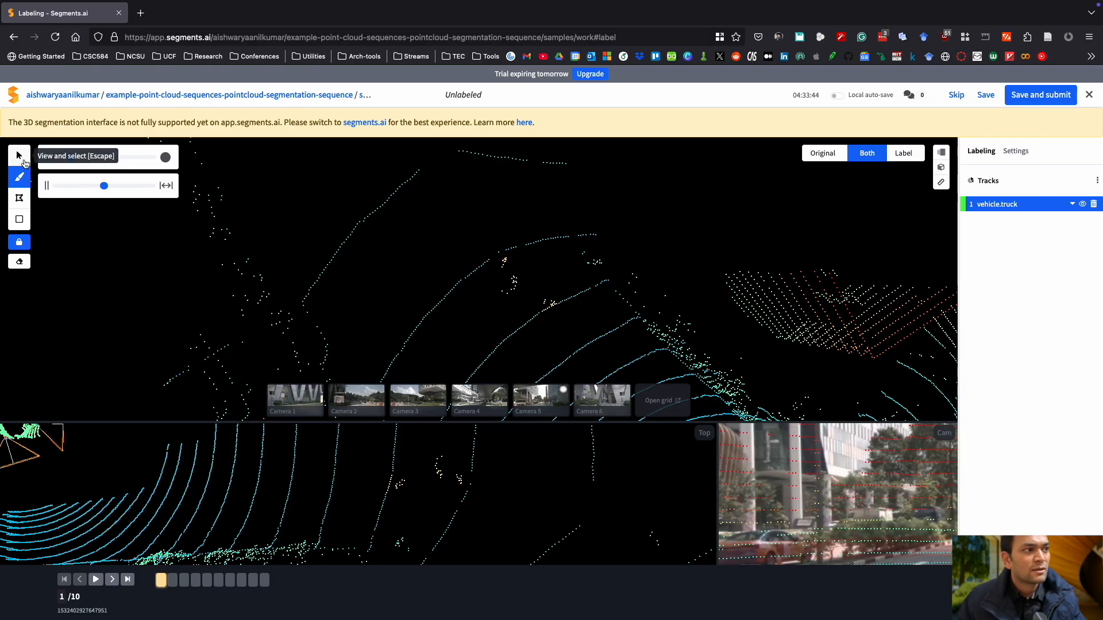
# Enable the eraser option and undo the last point assignment of the truck track.
pyautogui.click(19, 155)
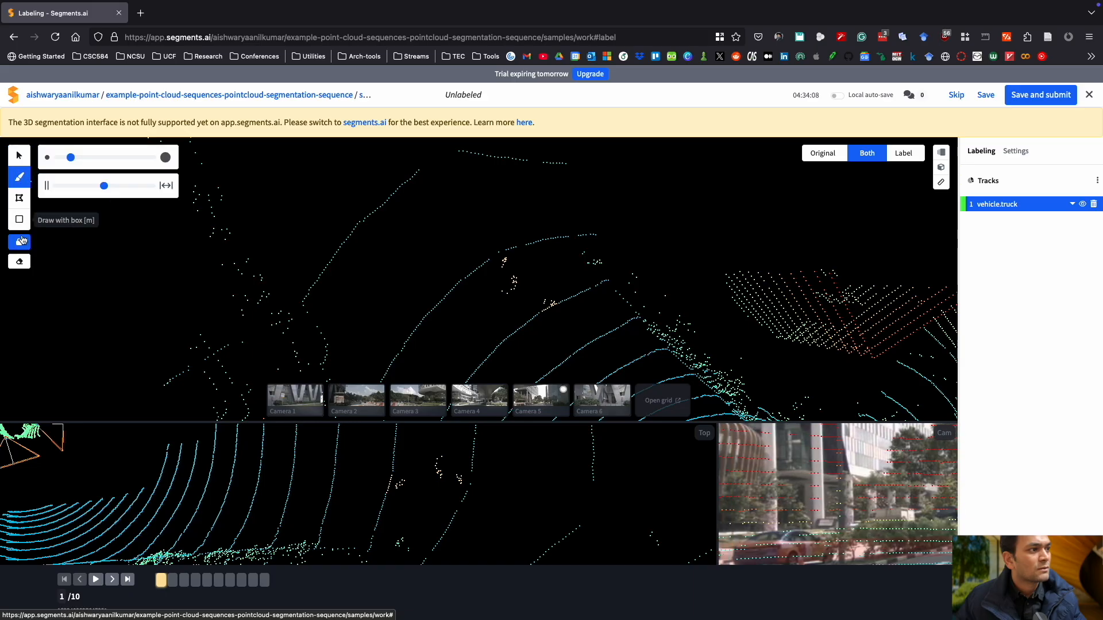
pyautogui.click(19, 261)
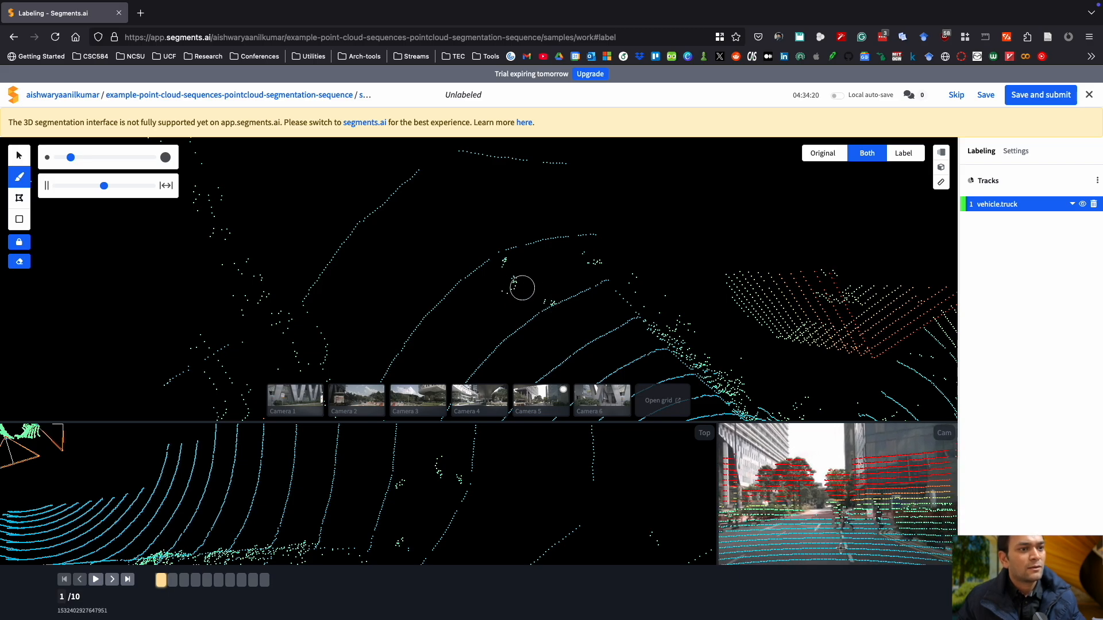
pyautogui.press('super+z')
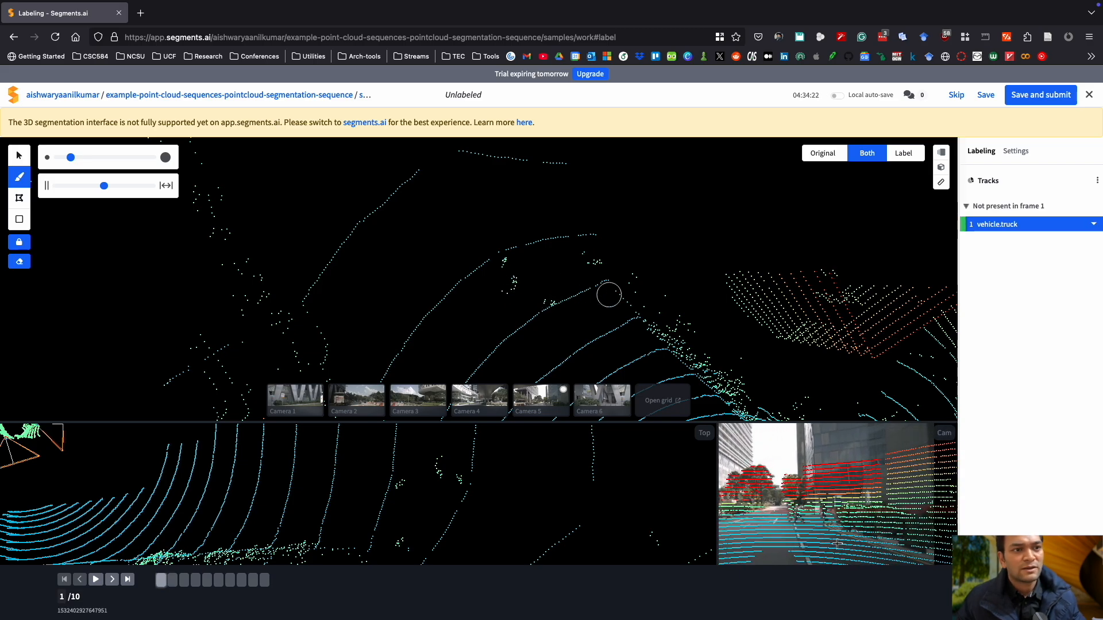